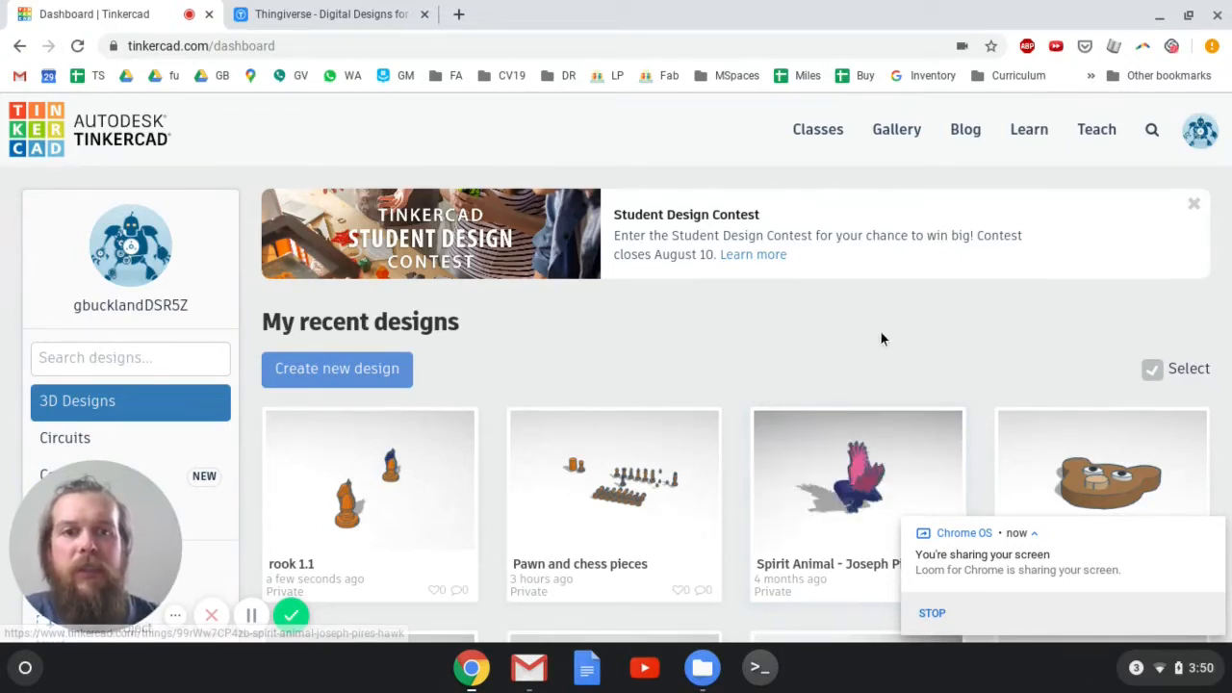
scroll(761, 336, "down", 3)
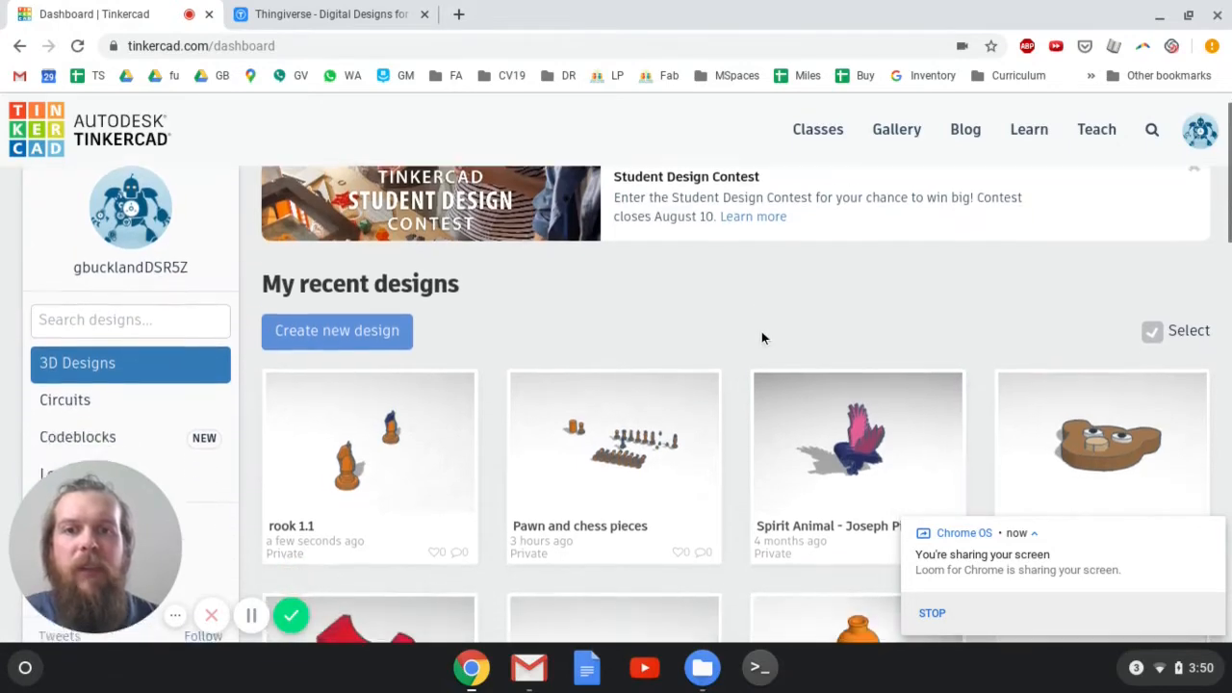
scroll(761, 339, "down", 5)
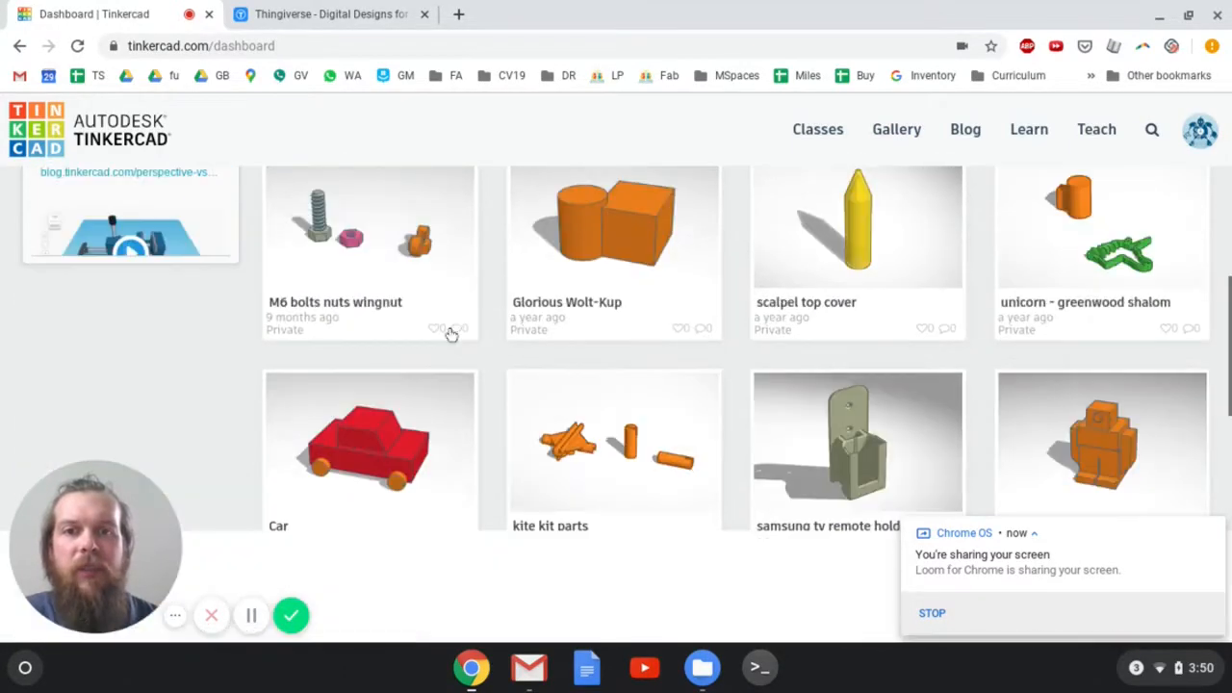
scroll(633, 349, "up", 7)
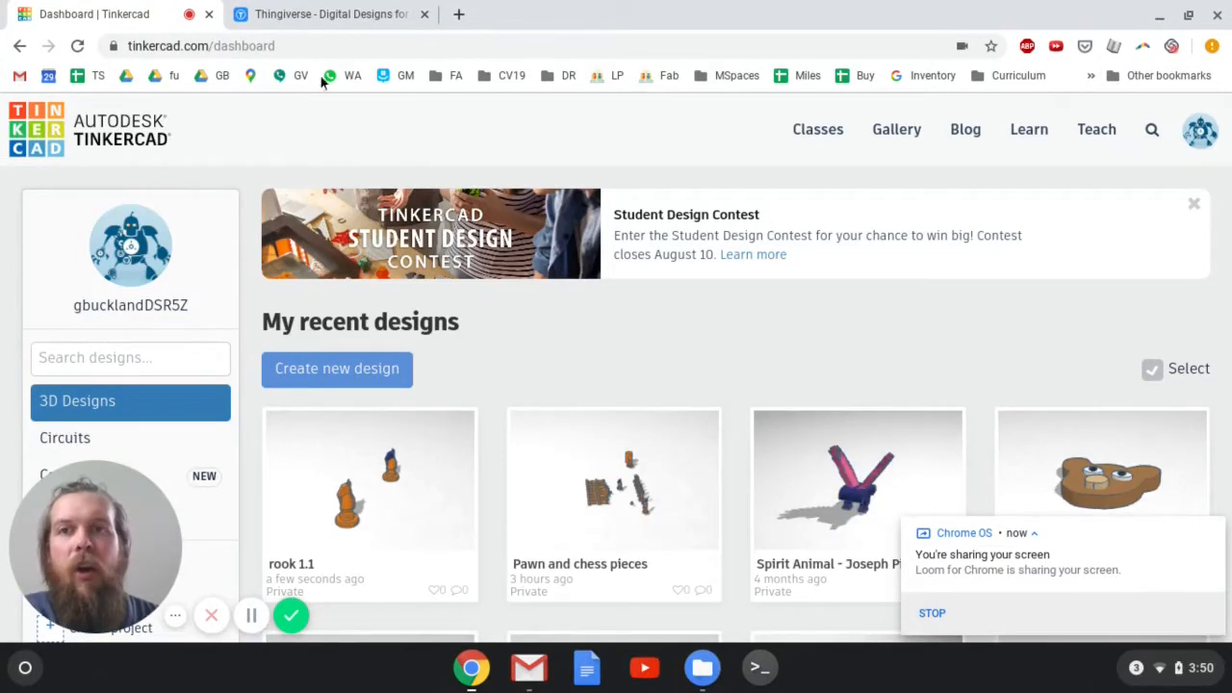
Switch to Thingiverse, browse the models popular this year and open the Baby Yoda model page.
left_click(310, 24)
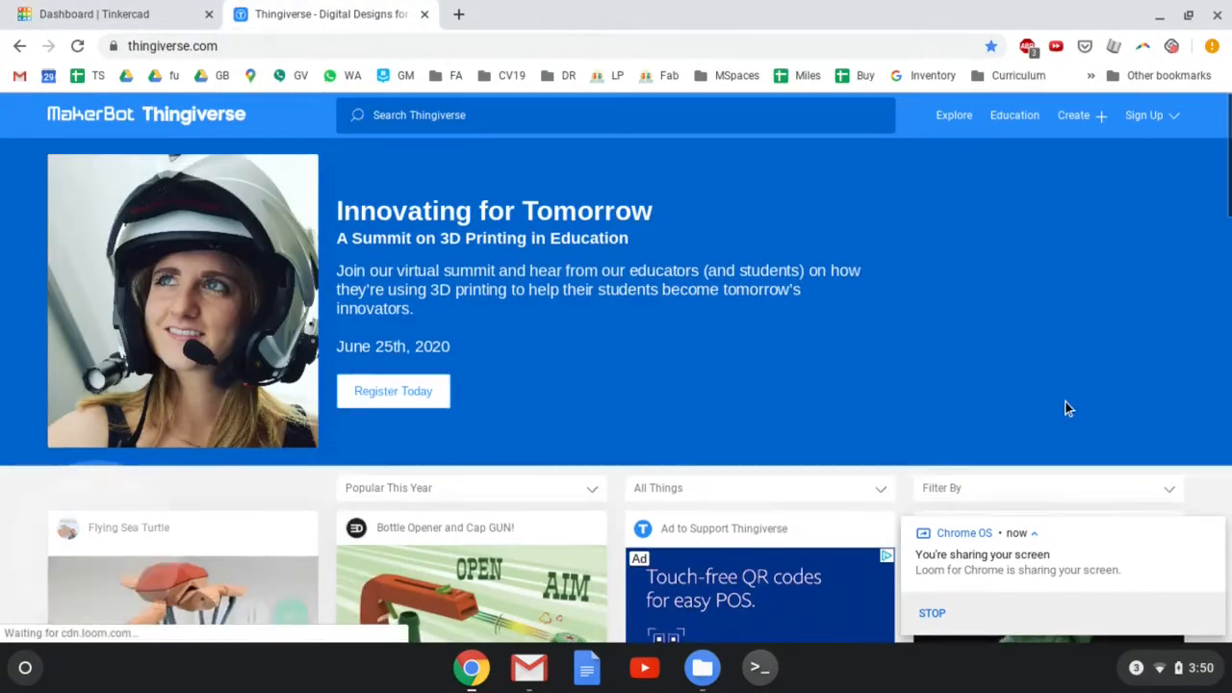
scroll(1063, 406, "down", 1)
scroll(1064, 404, "down", 5)
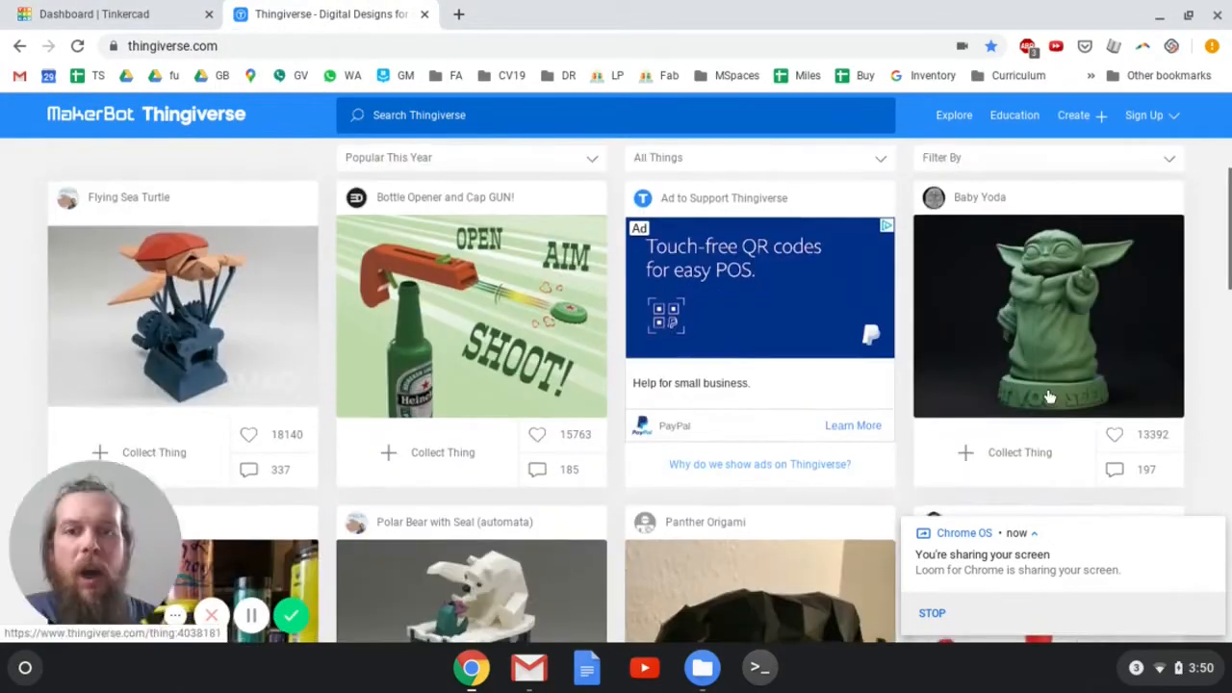
scroll(818, 385, "down", 2)
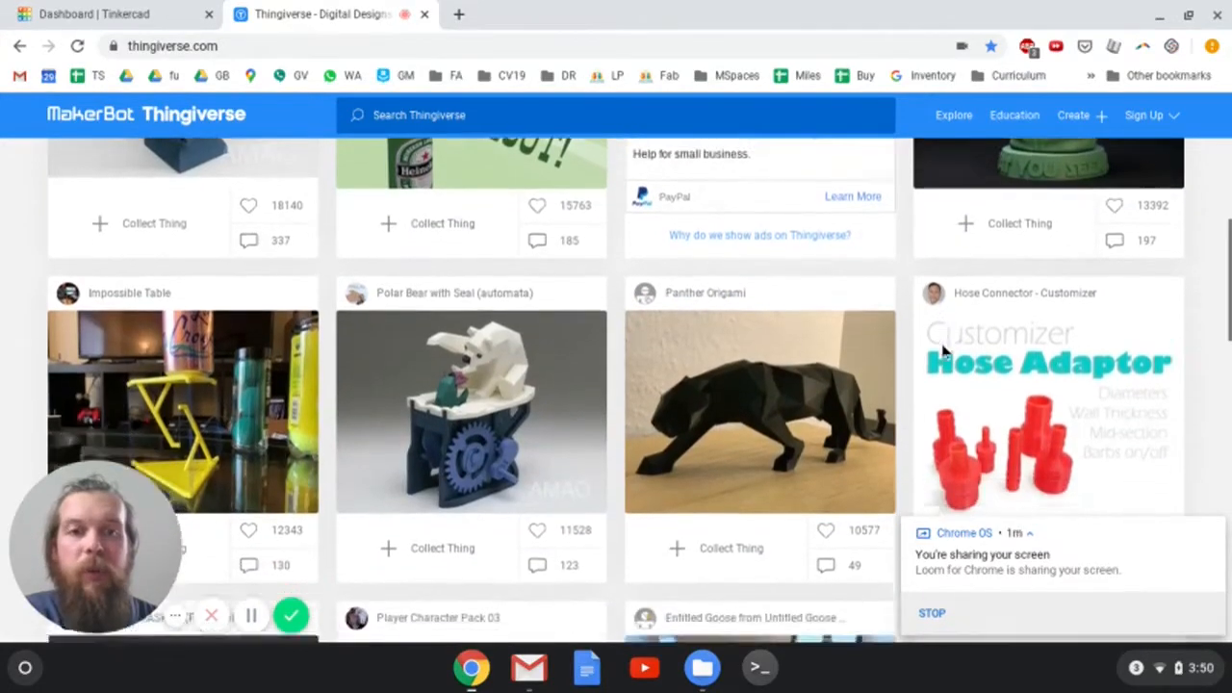
scroll(722, 343, "down", 3)
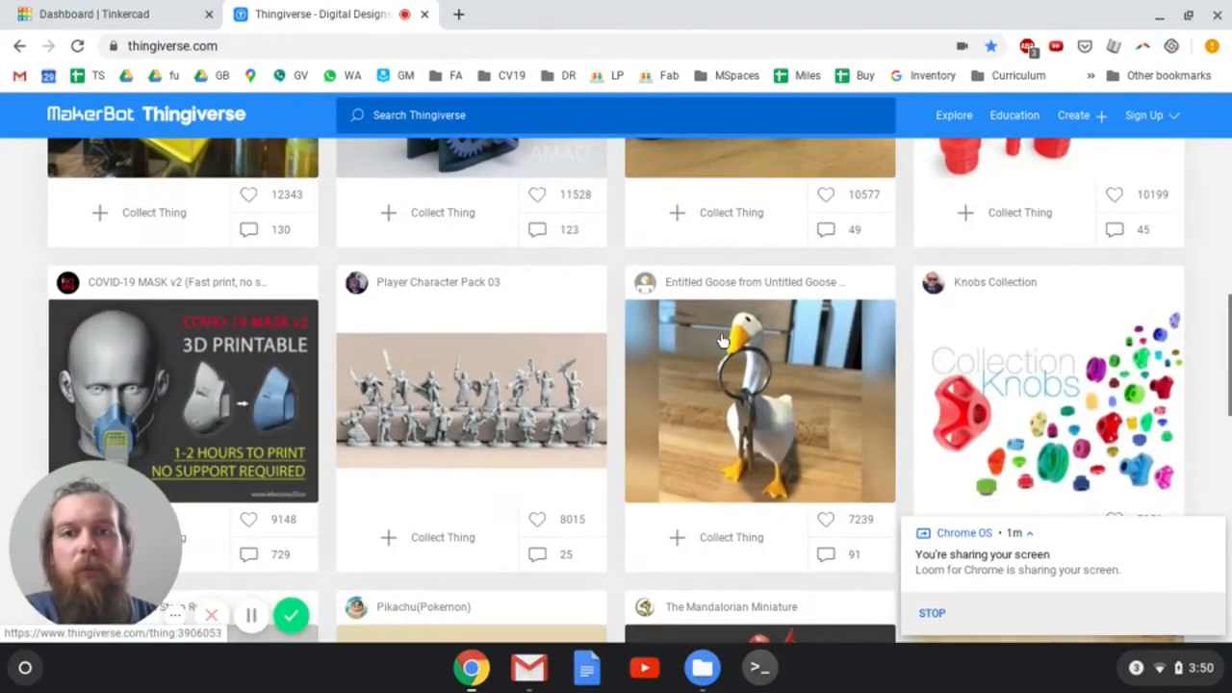
scroll(723, 341, "up", 2)
scroll(723, 340, "up", 8)
scroll(723, 341, "down", 3)
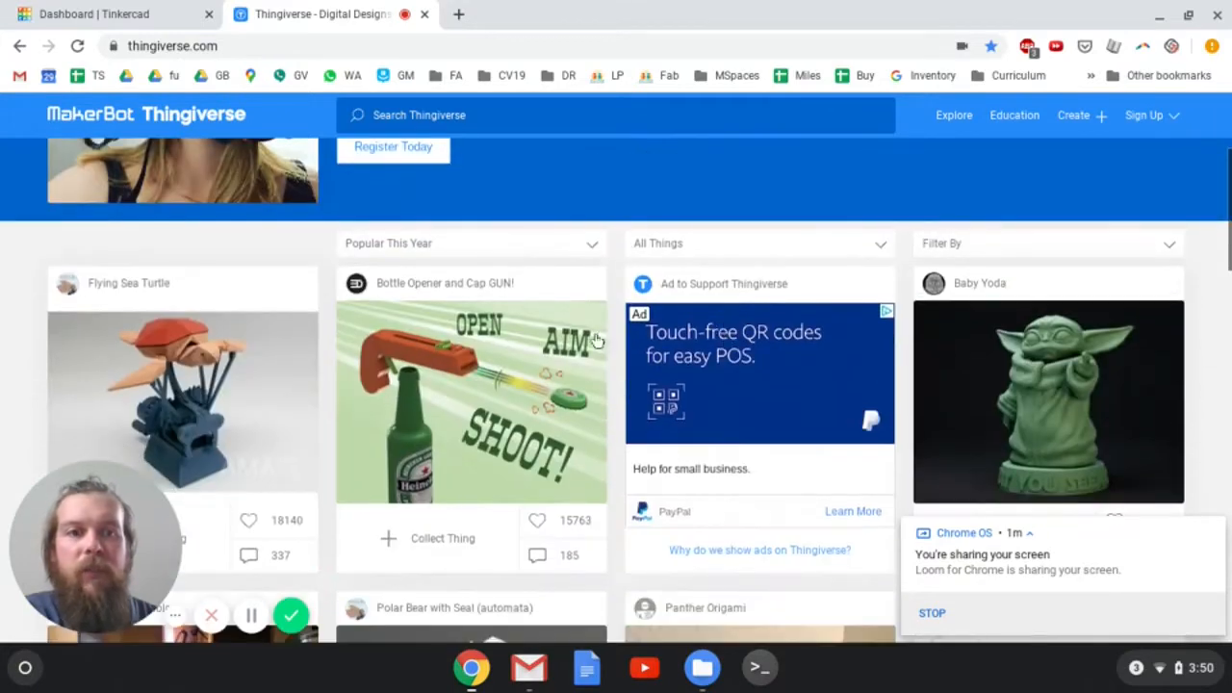
scroll(1047, 333, "down", 1)
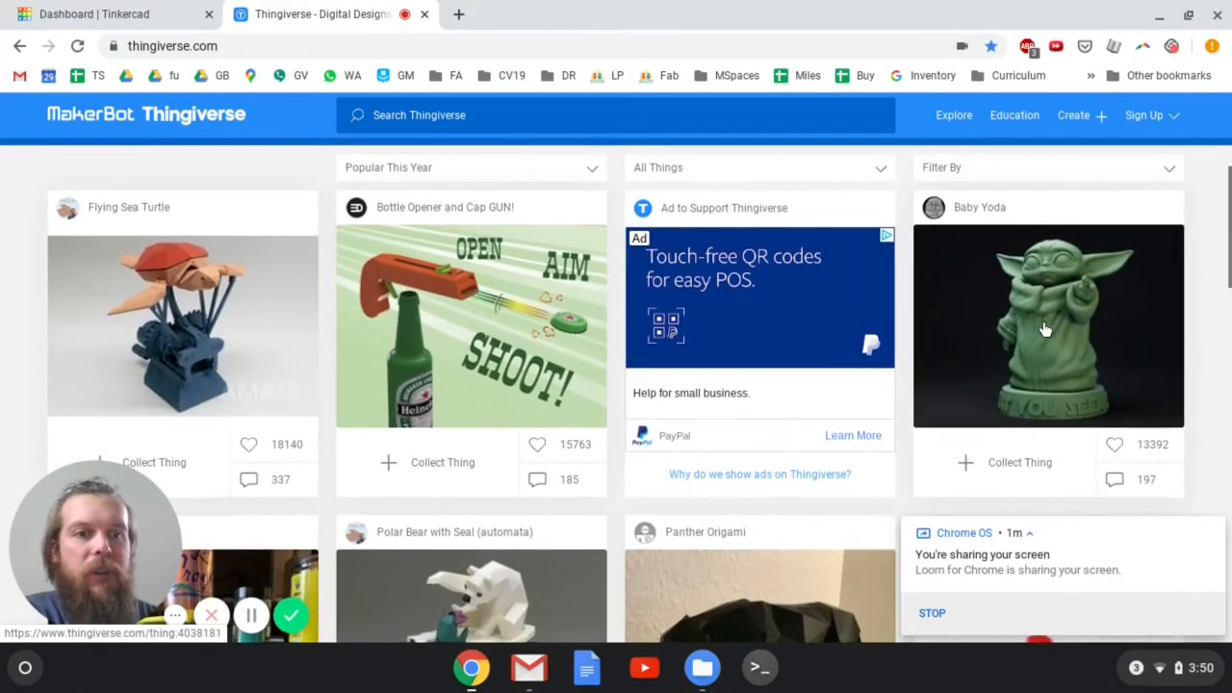
scroll(1043, 322, "down", 1)
scroll(1028, 274, "up", 1)
left_click(1016, 262)
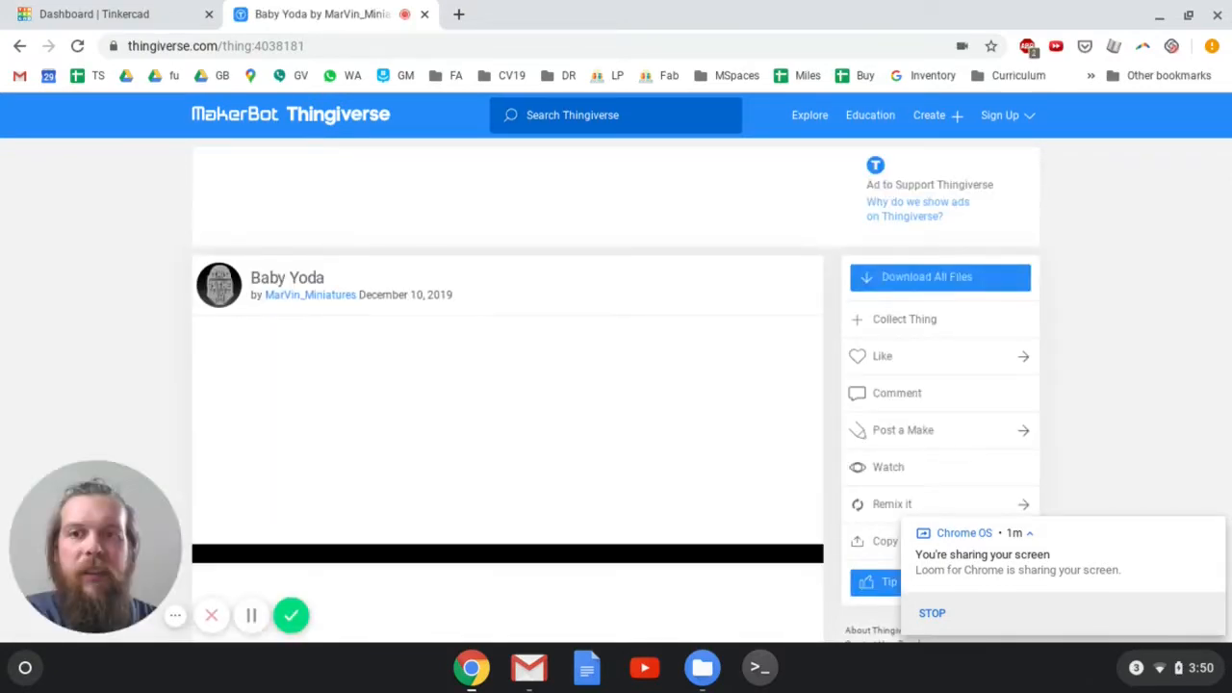
Read the Baby Yoda summary and print settings, highlighting the printer entry.
scroll(696, 369, "down", 1)
scroll(696, 369, "down", 8)
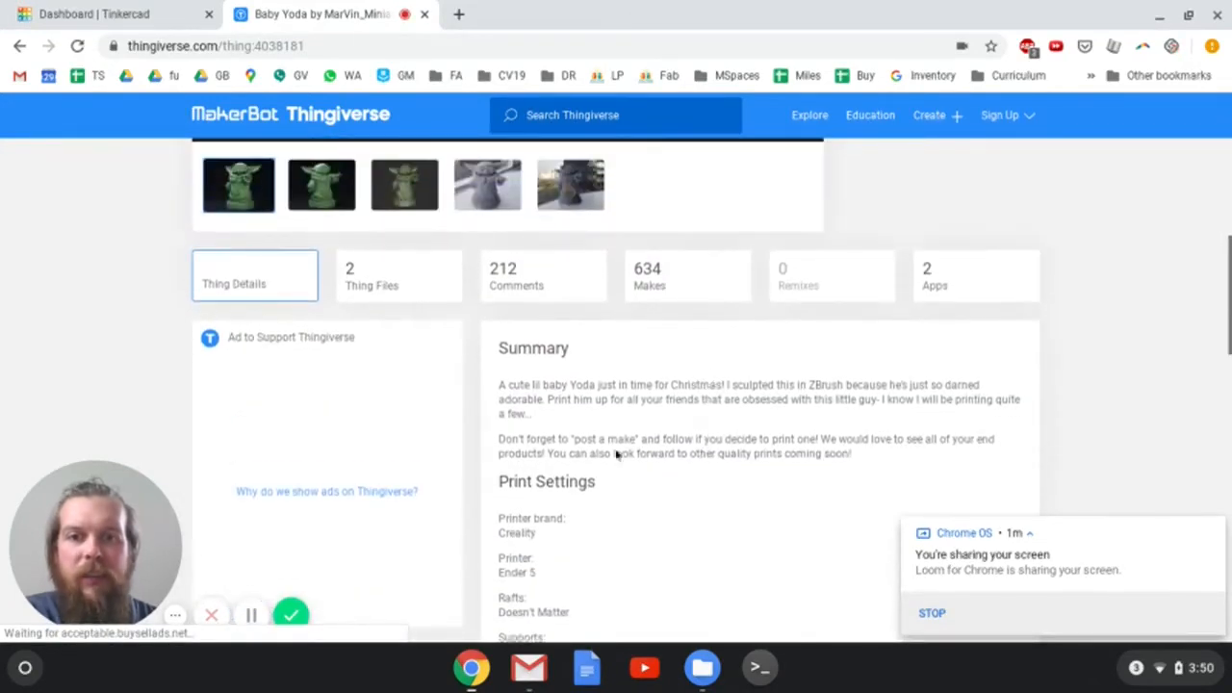
scroll(717, 414, "down", 2)
scroll(631, 499, "up", 1)
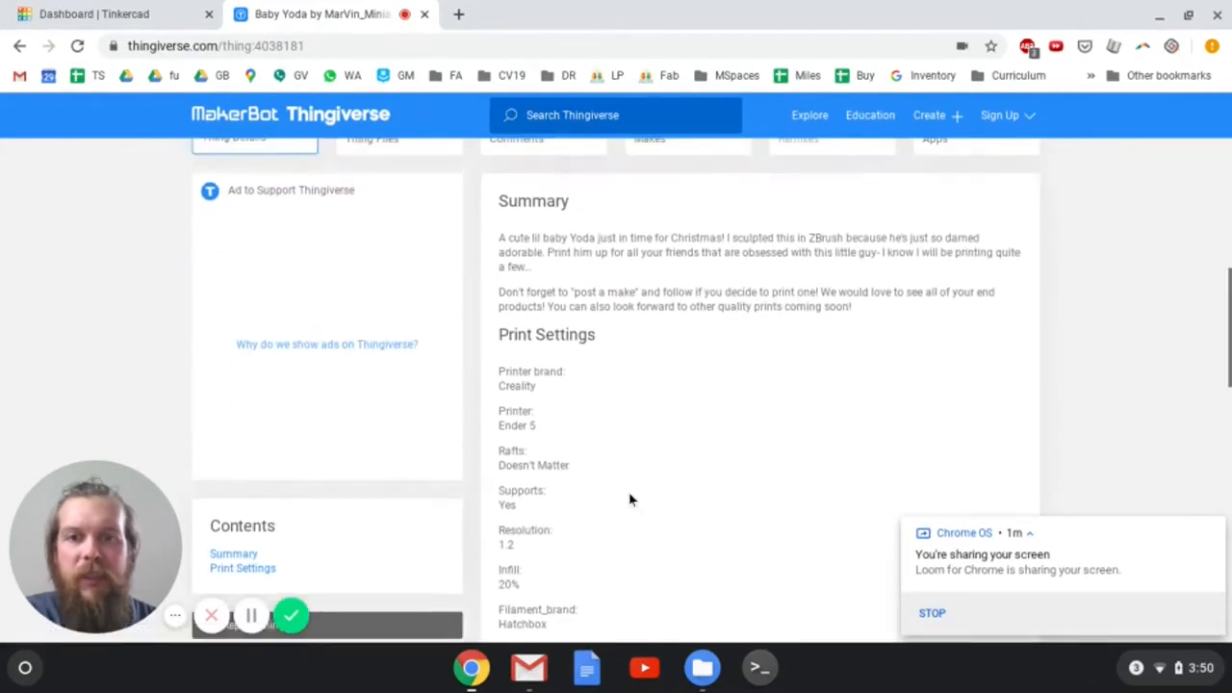
left_click_drag(542, 428, 497, 427)
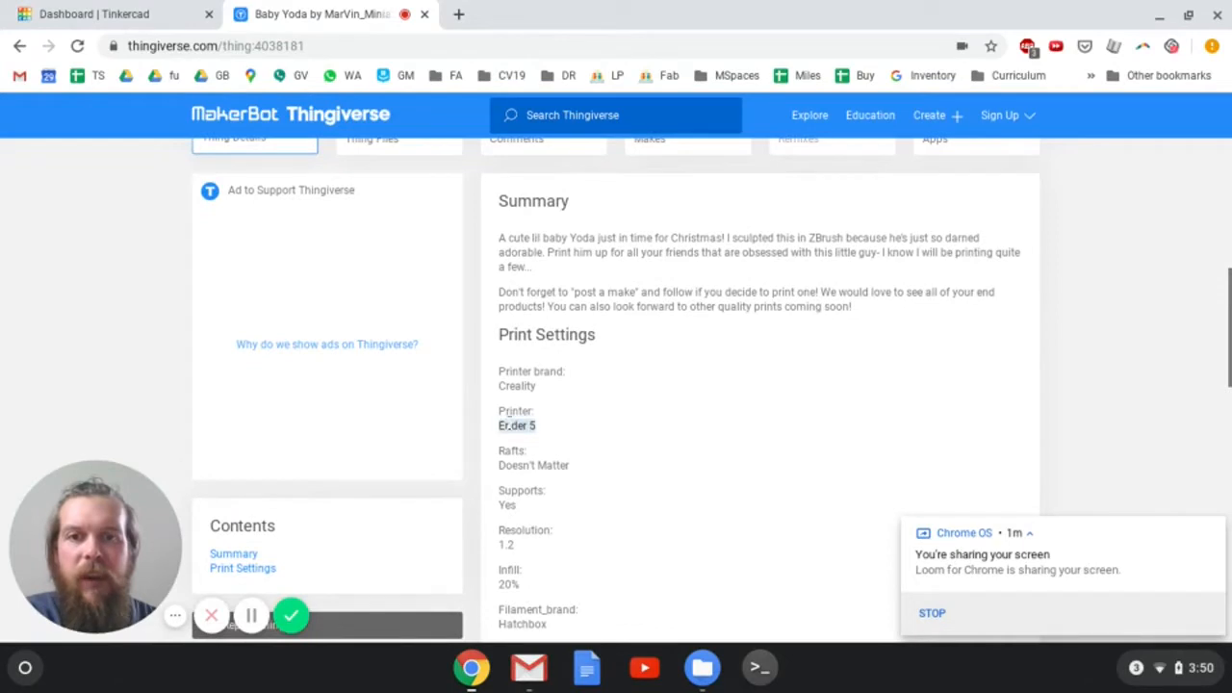
left_click(608, 430)
scroll(674, 424, "up", 3)
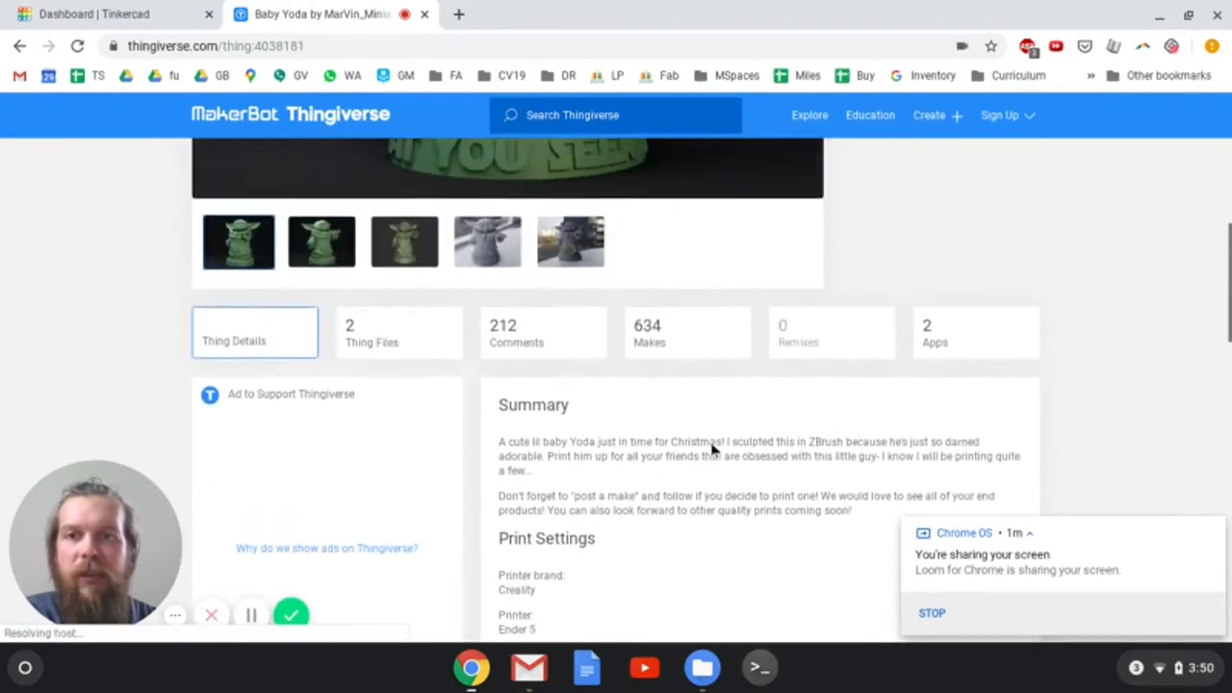
scroll(660, 539, "up", 1)
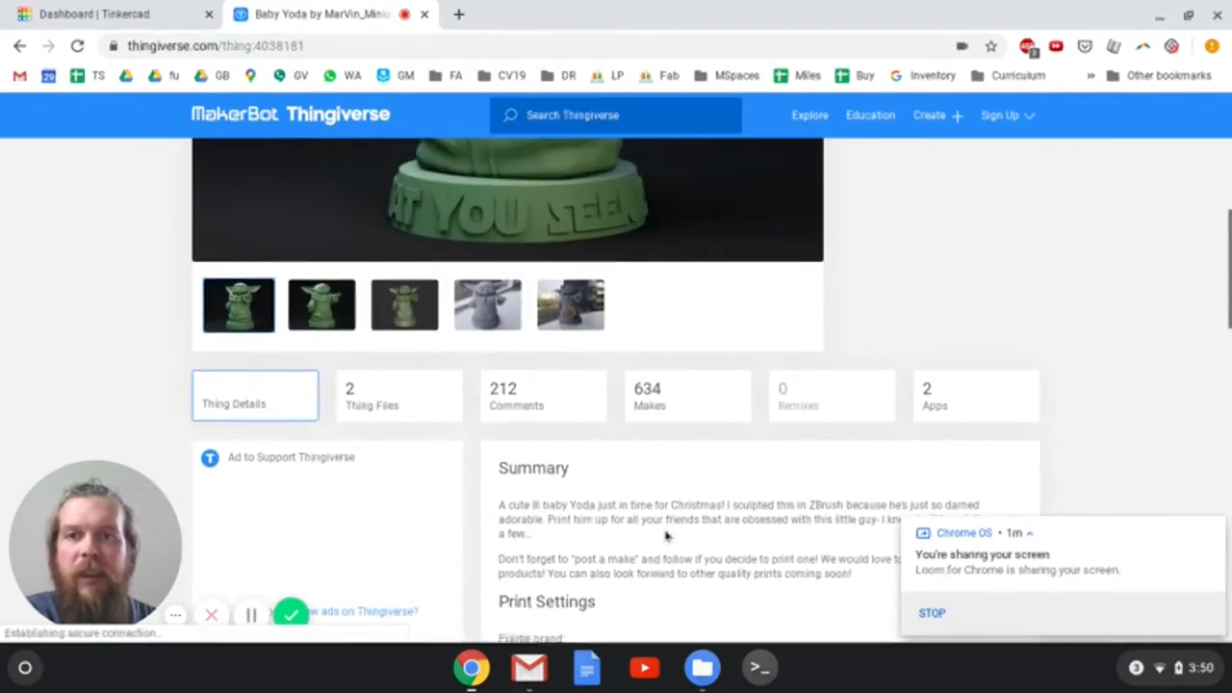
View the Baby Yoda image gallery, advancing to the third picture.
scroll(666, 536, "up", 2)
scroll(789, 453, "up", 3)
scroll(789, 443, "down", 1)
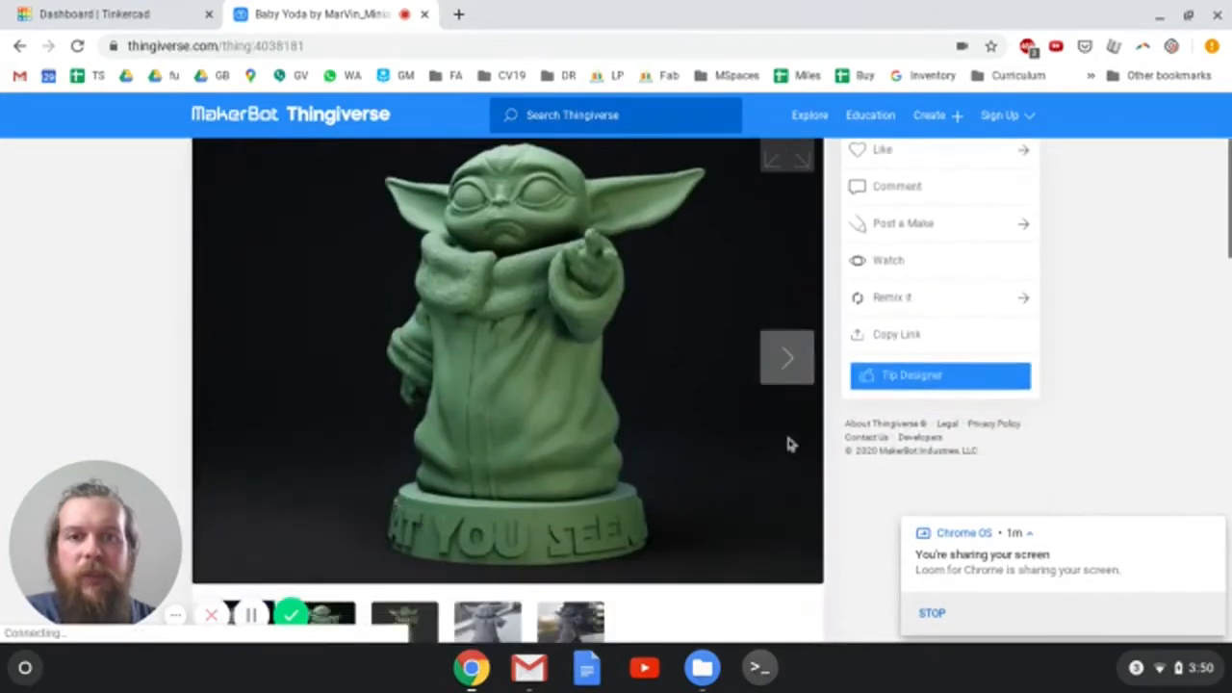
left_click(786, 360)
left_click(785, 360)
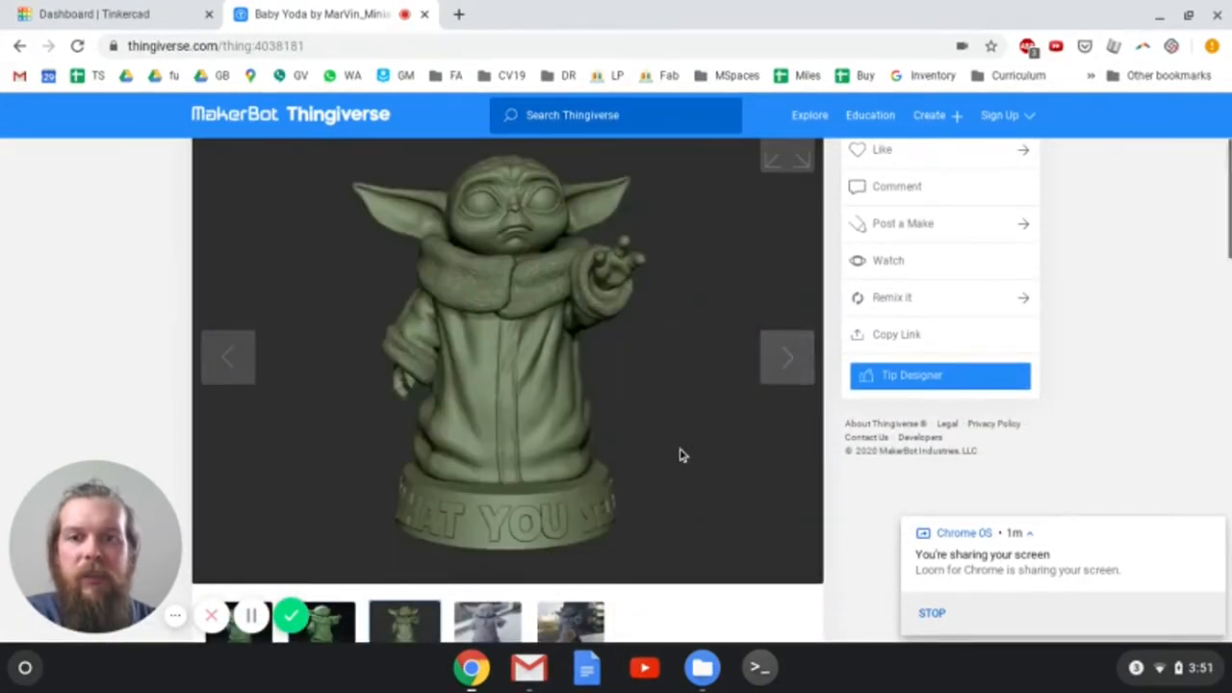
Open the Baby Yoda model's list of files and highlight the file name Baby_Yoda_v2.2.stl.
scroll(635, 462, "down", 4)
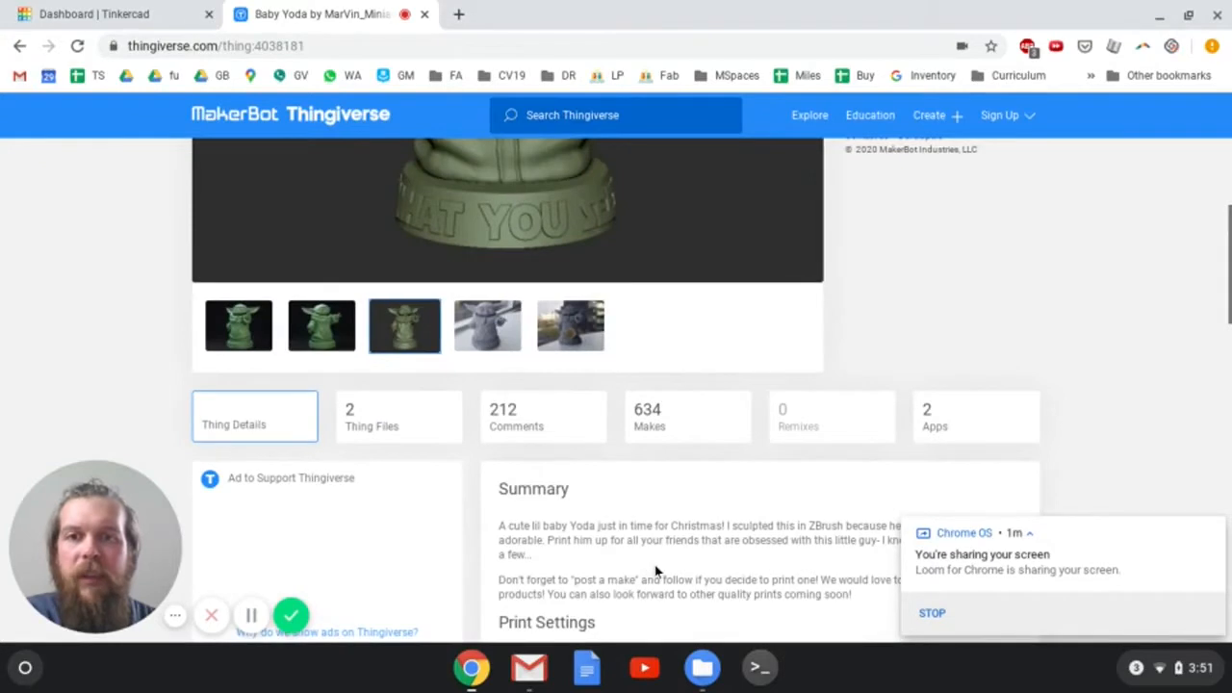
left_click(370, 416)
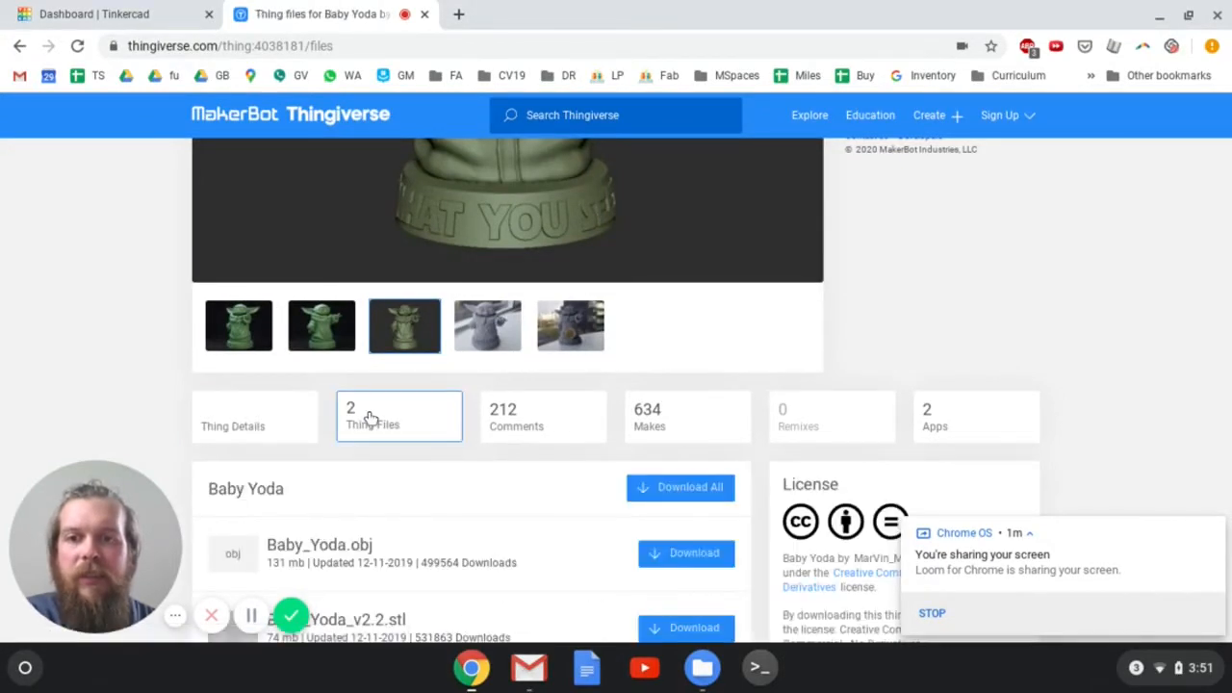
scroll(524, 446, "down", 2)
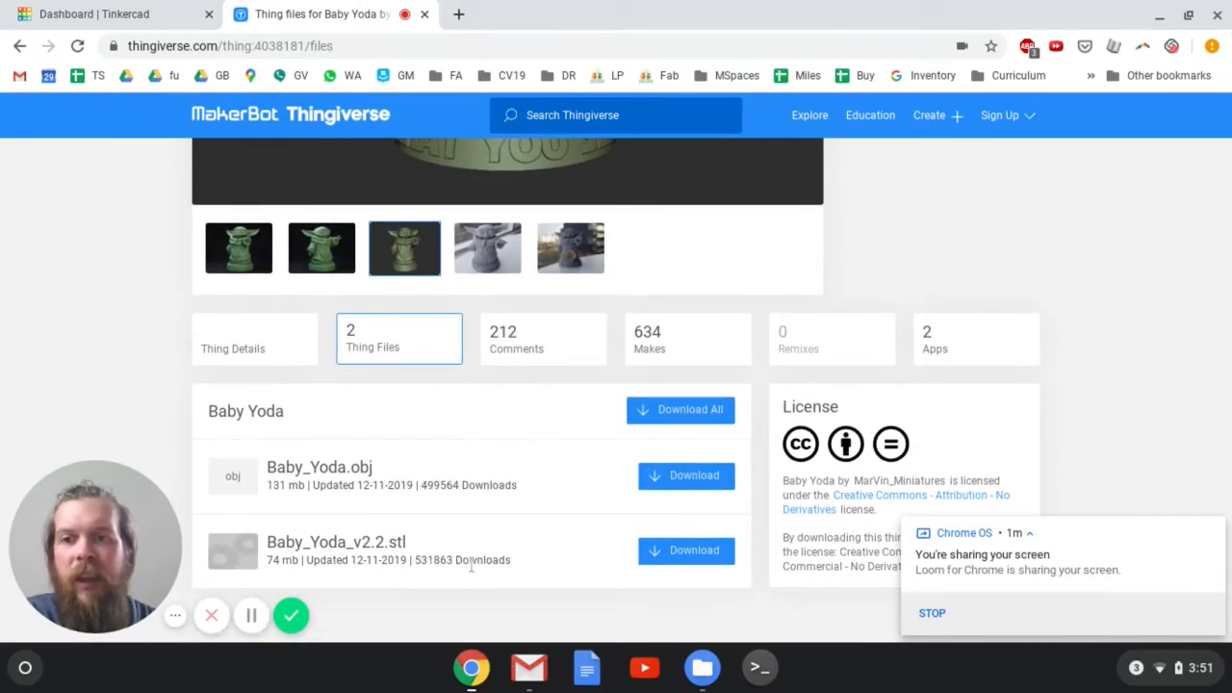
left_click_drag(407, 544, 268, 544)
left_click(434, 536)
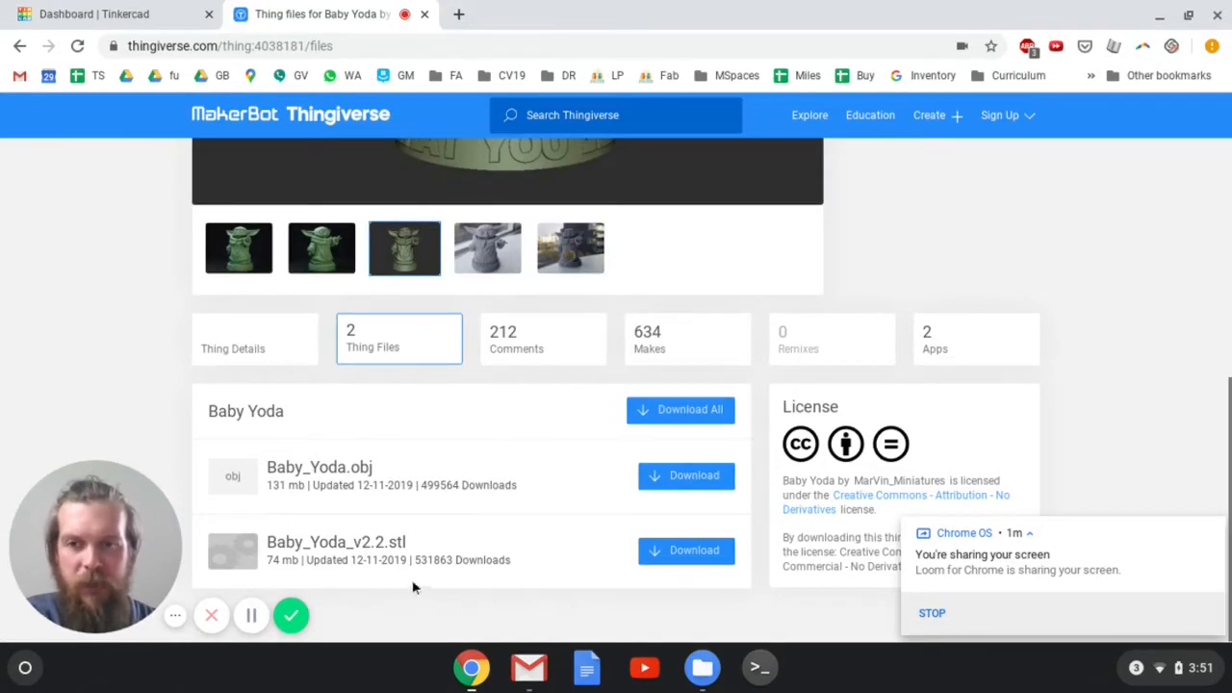
left_click_drag(426, 552, 270, 542)
left_click(422, 549)
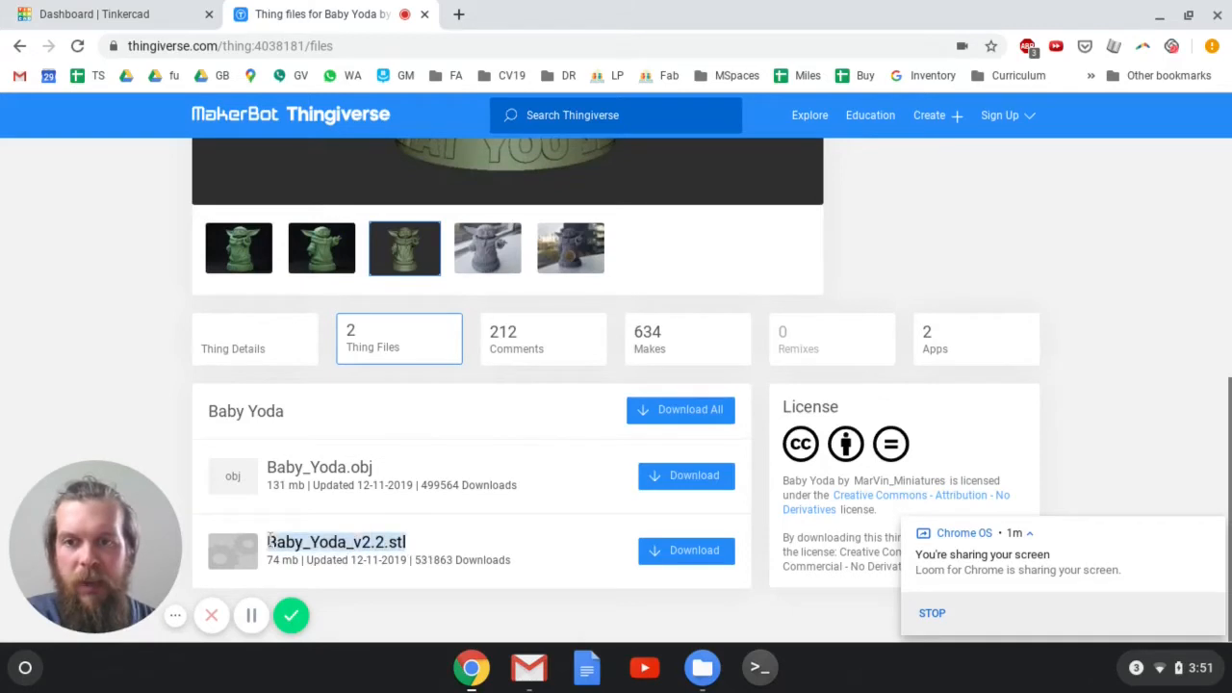
left_click(422, 544)
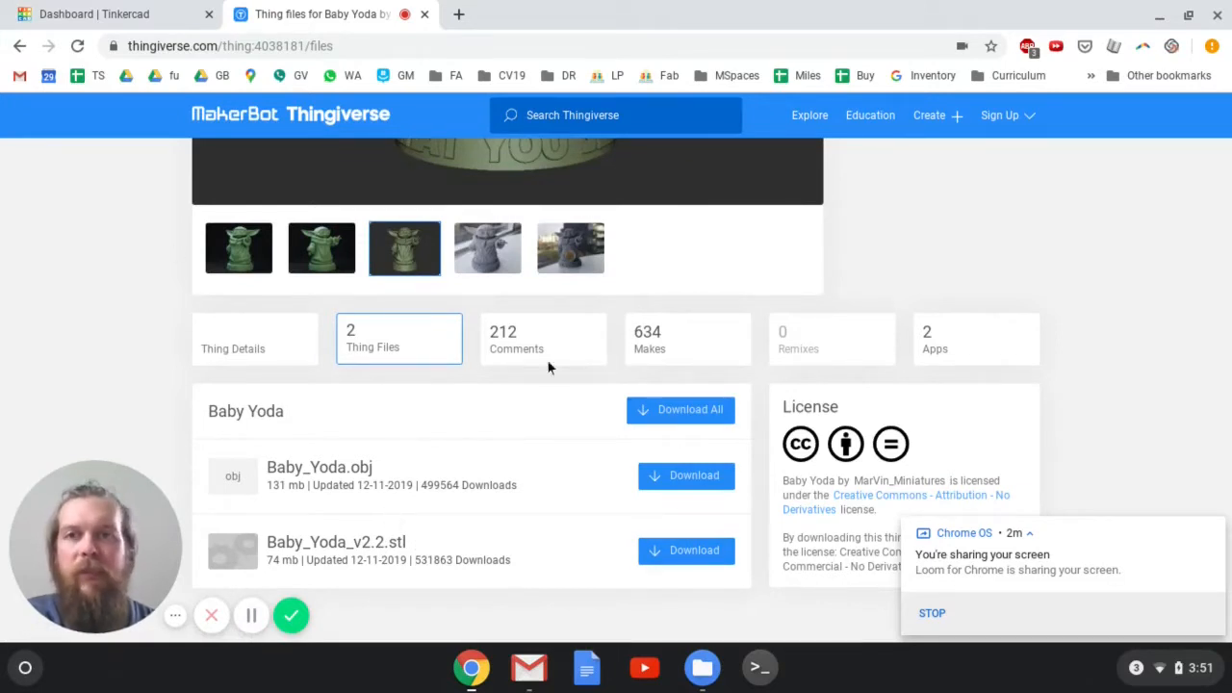
Switch back to the Tinkercad dashboard, look over the recent designs and open rook 1.1 for editing.
left_click(95, 26)
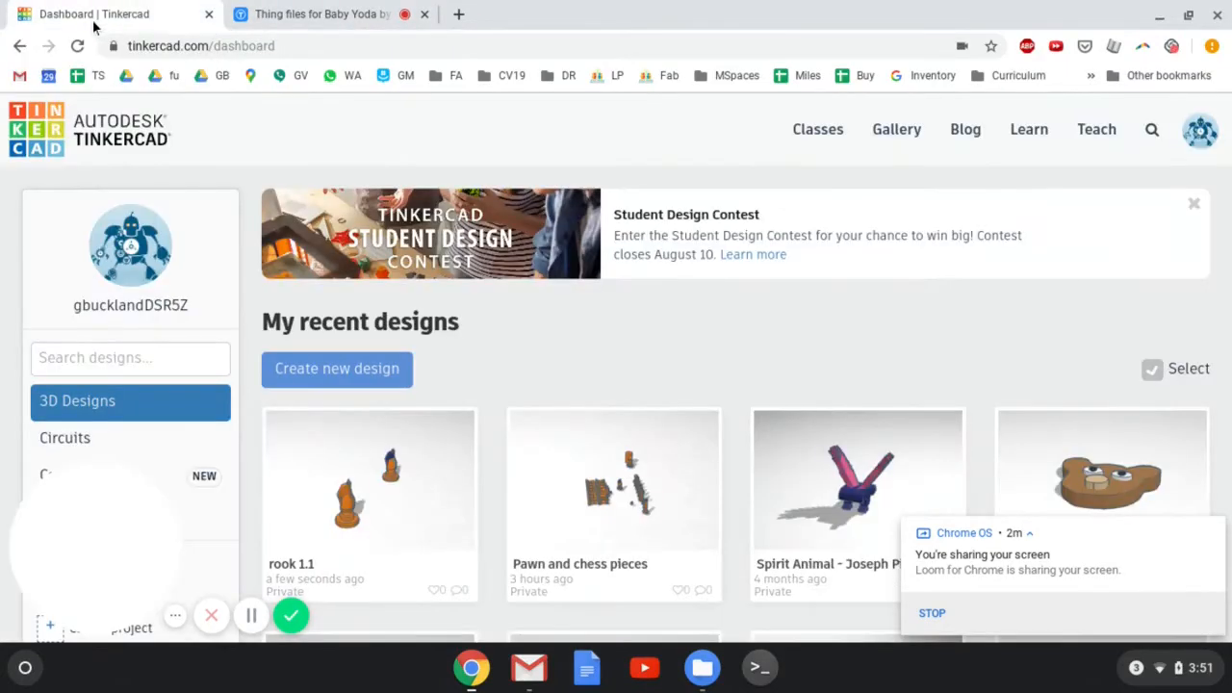
scroll(660, 283, "down", 1)
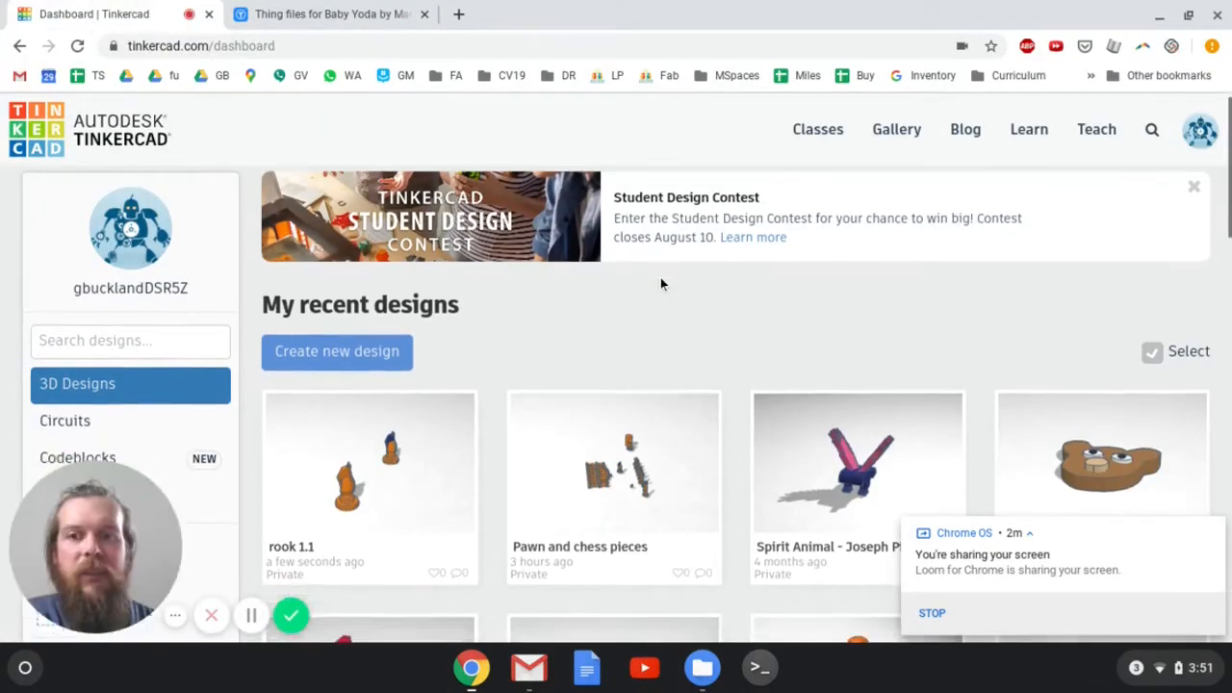
scroll(661, 283, "down", 2)
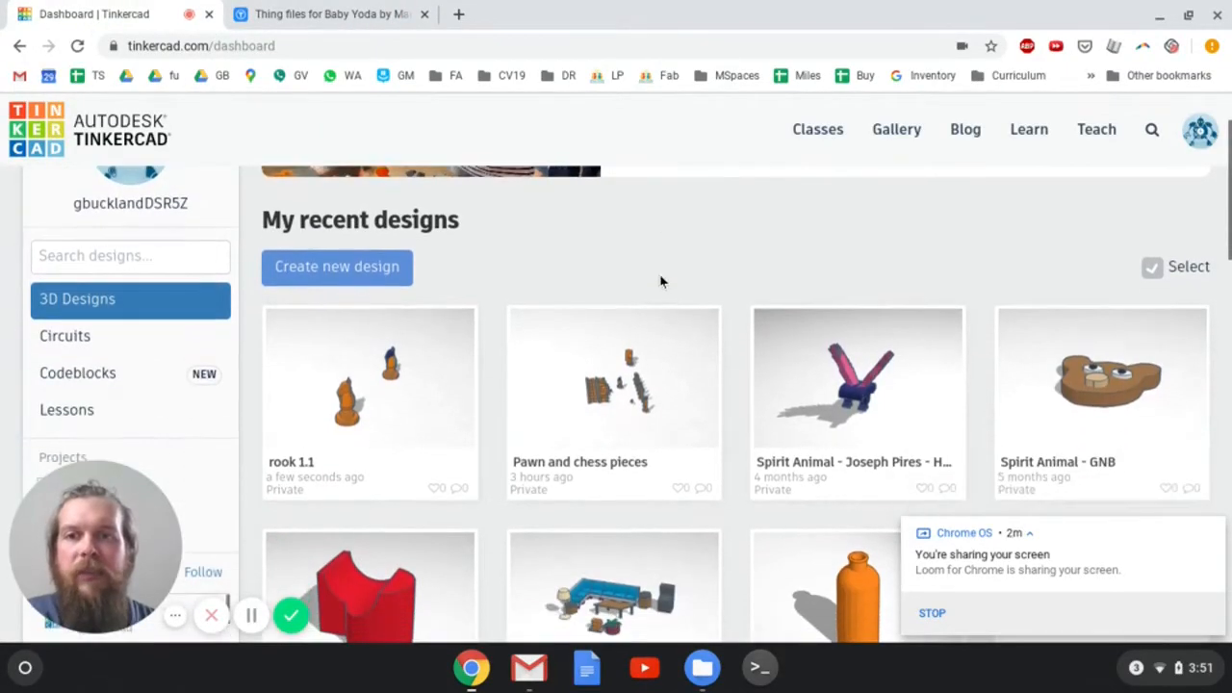
mouse_move(399, 404)
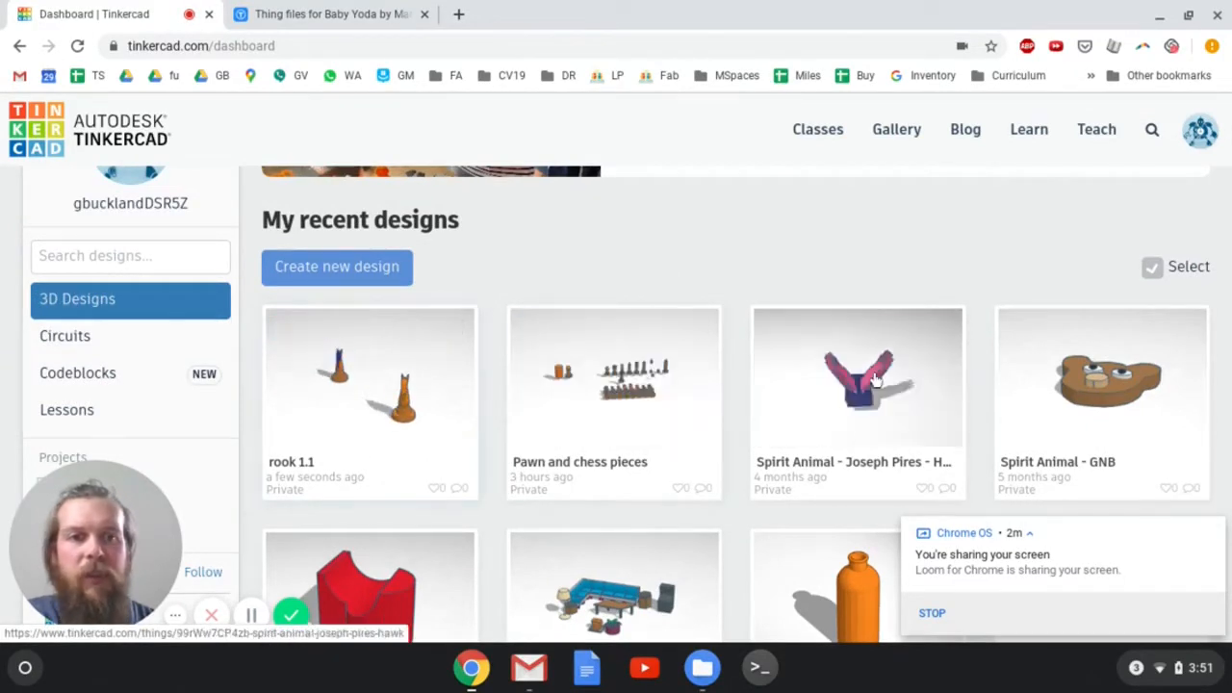
scroll(876, 381, "down", 3)
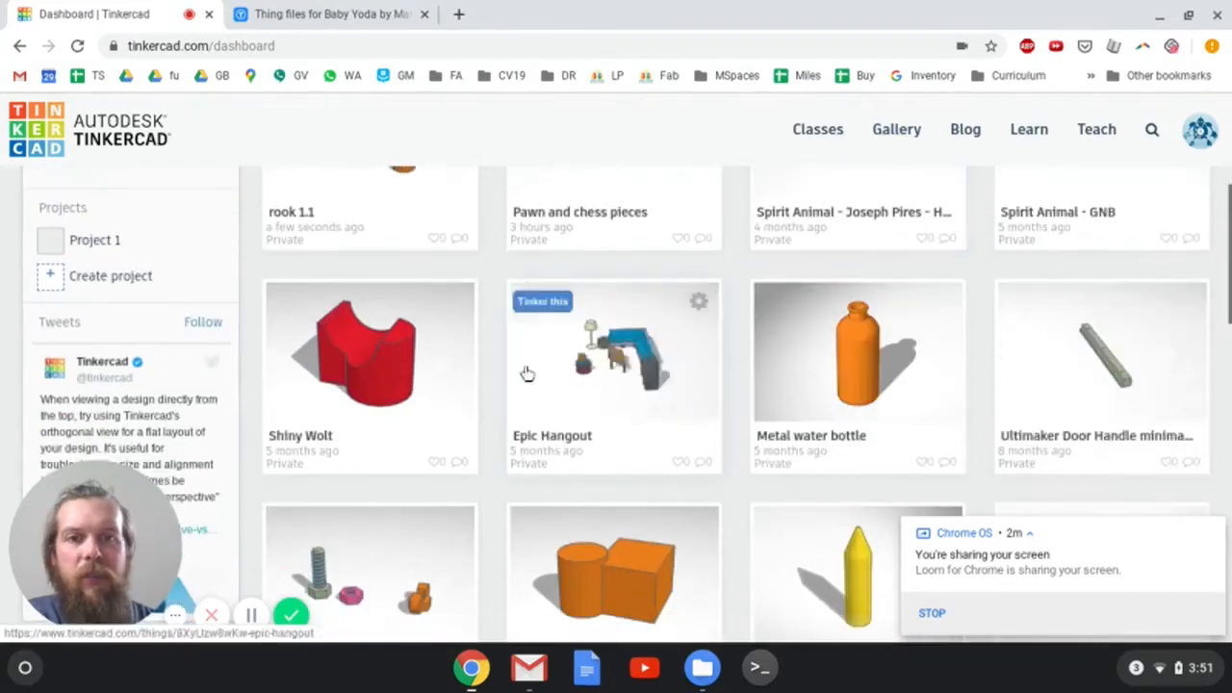
scroll(784, 412, "up", 2)
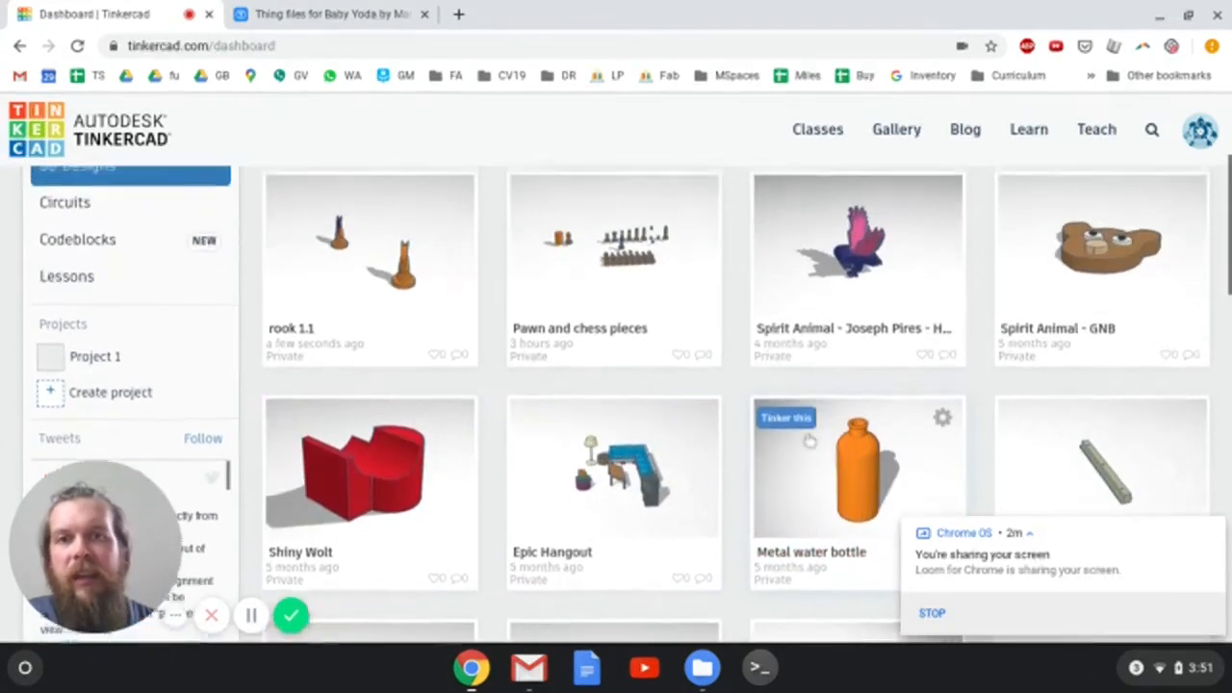
scroll(808, 440, "up", 2)
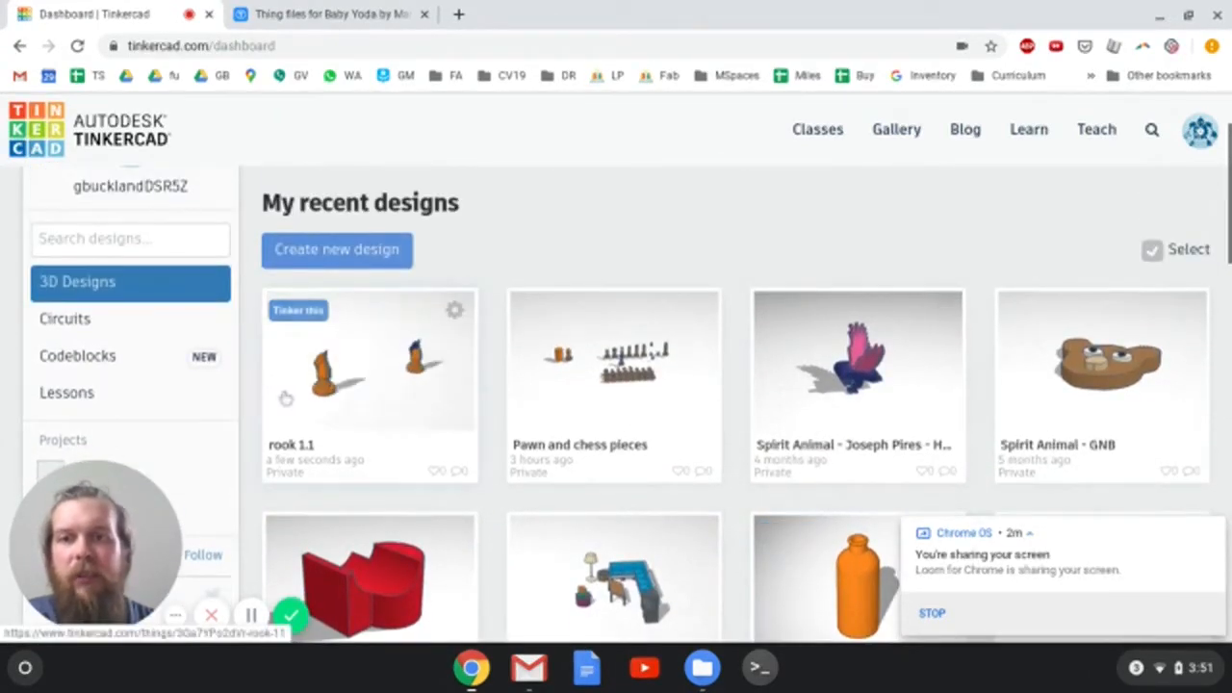
left_click(301, 314)
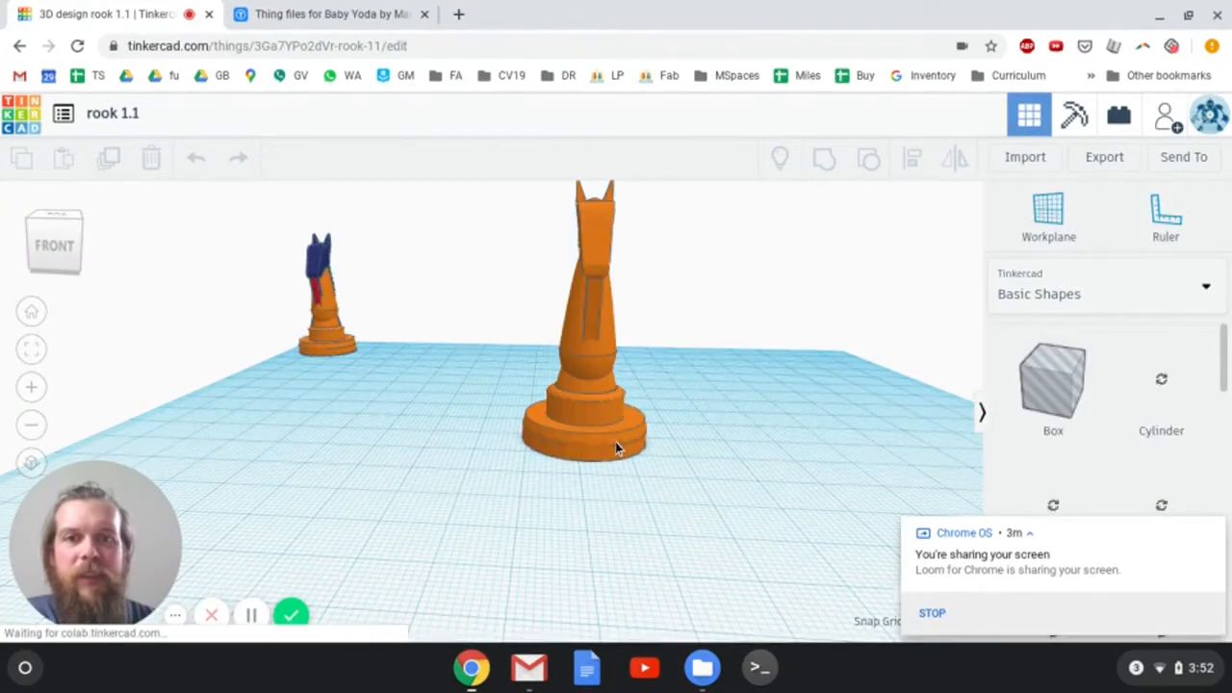
scroll(581, 404, "down", 2)
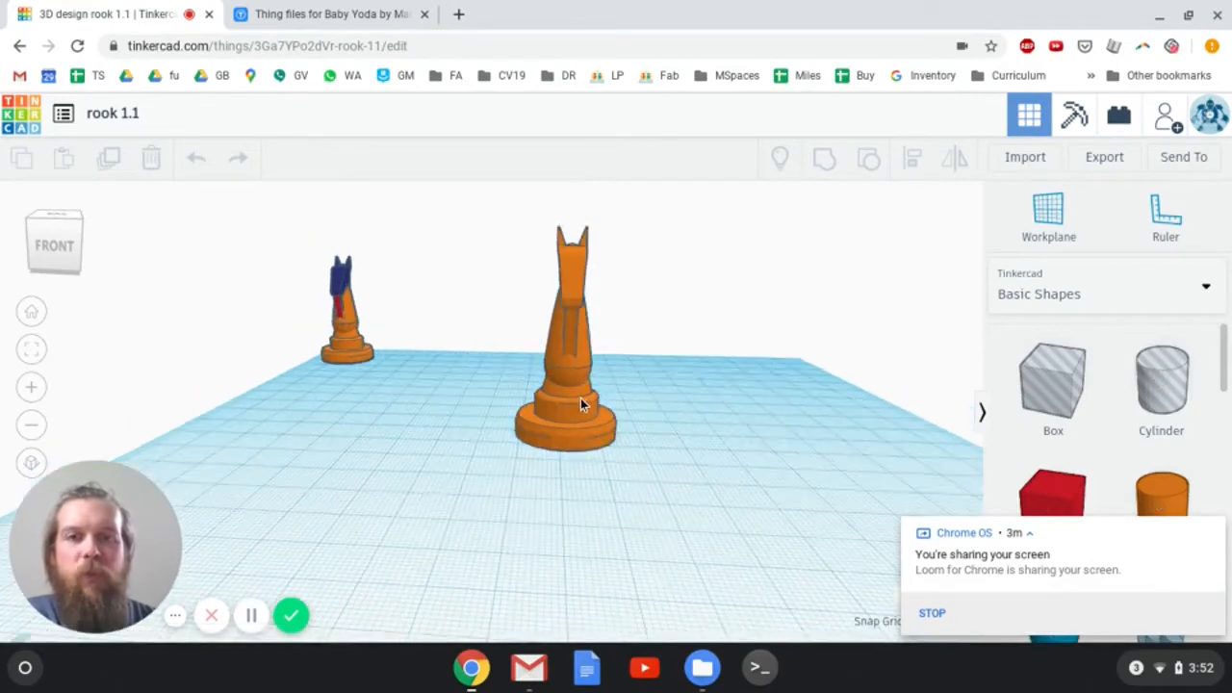
scroll(580, 397, "down", 5)
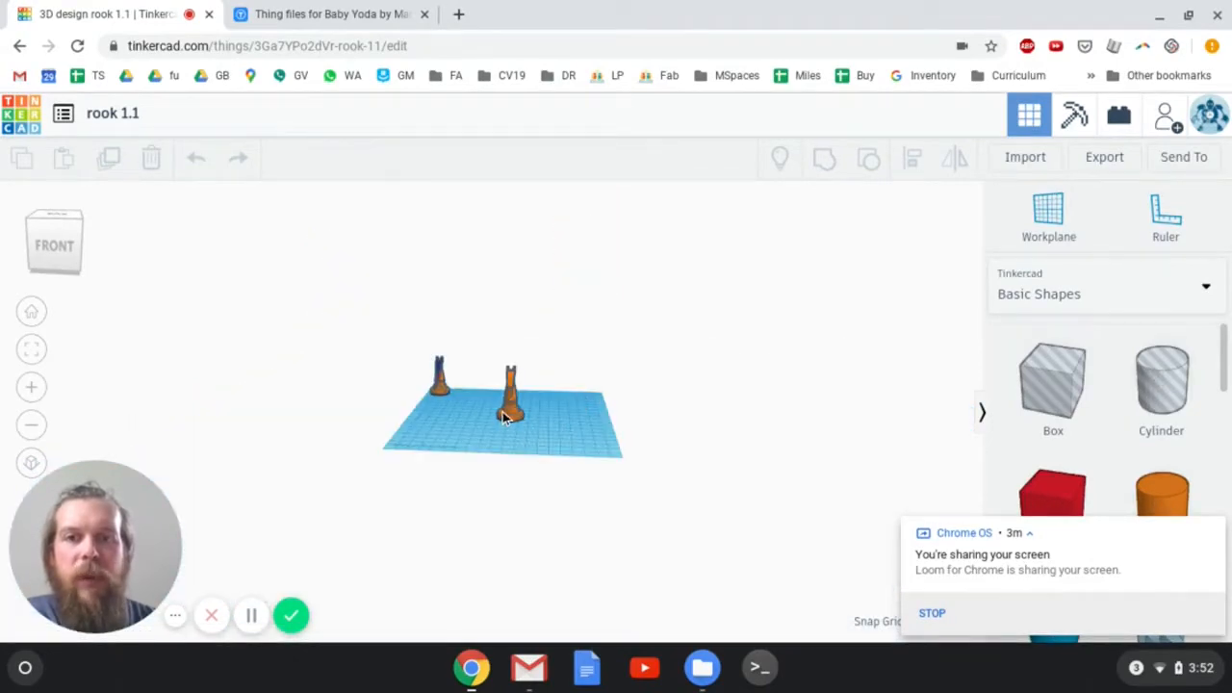
scroll(503, 416, "up", 7)
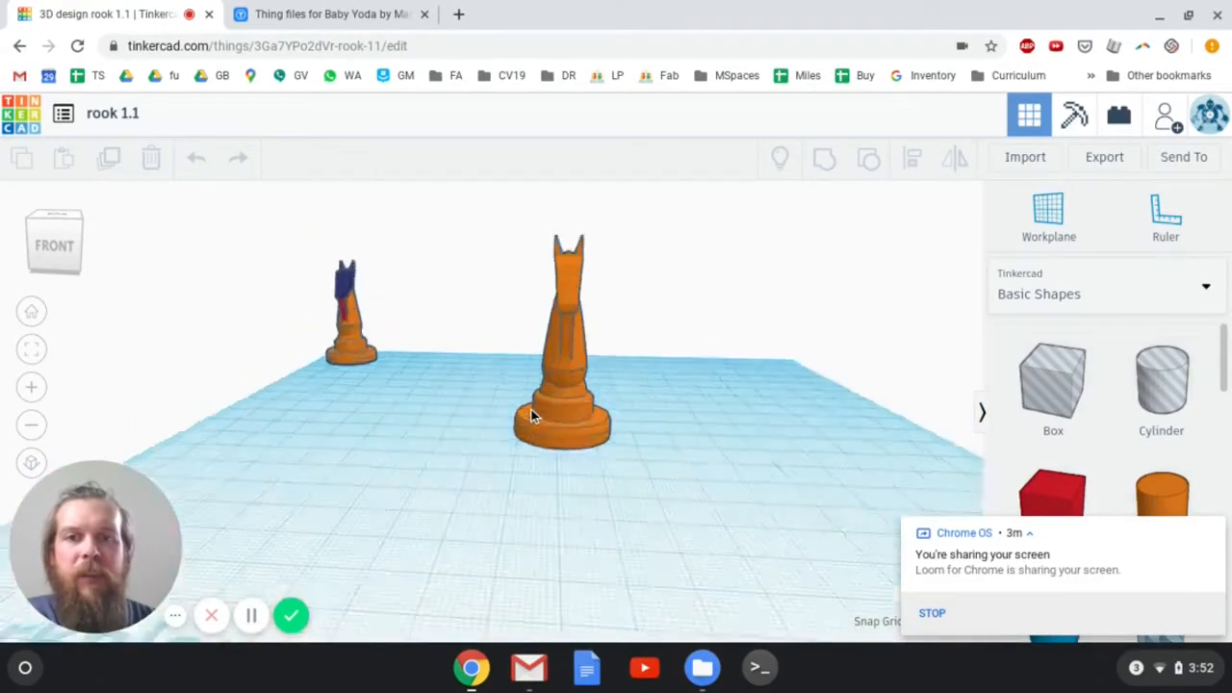
scroll(533, 416, "up", 2)
scroll(532, 416, "down", 4)
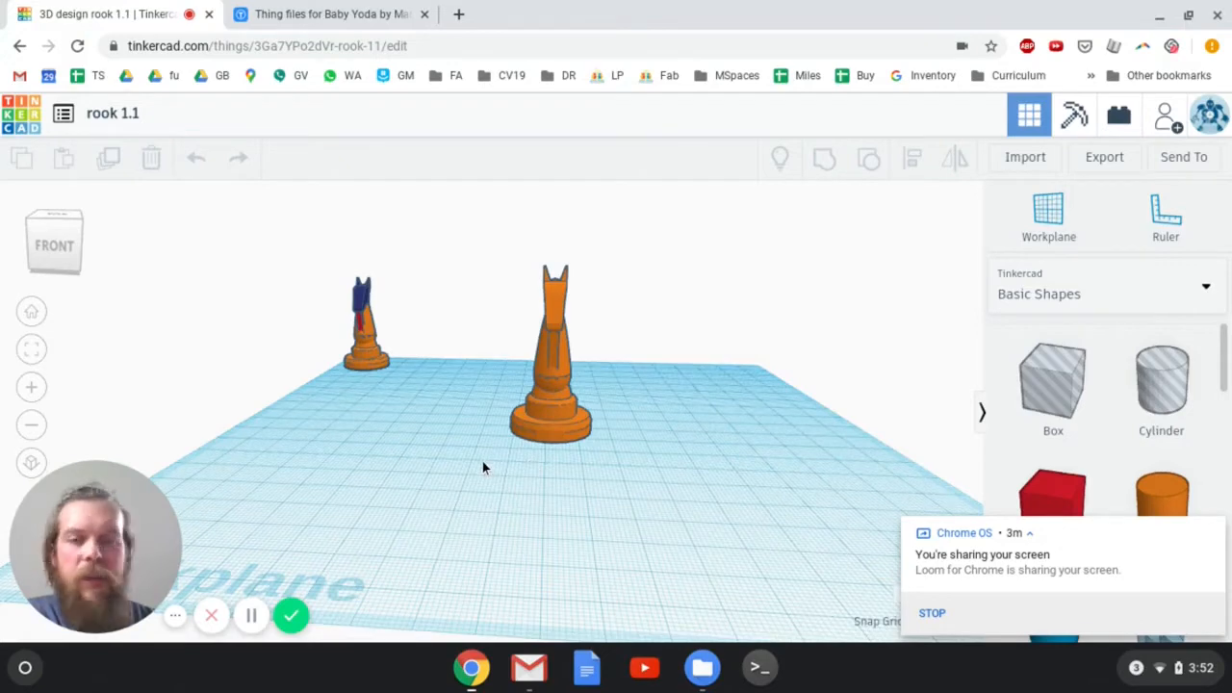
Examine the orange chess piece on the workplane from the front, right and left sides, up close and from afar.
right_click_drag(489, 465, 590, 497)
right_click_drag(416, 494, 243, 461)
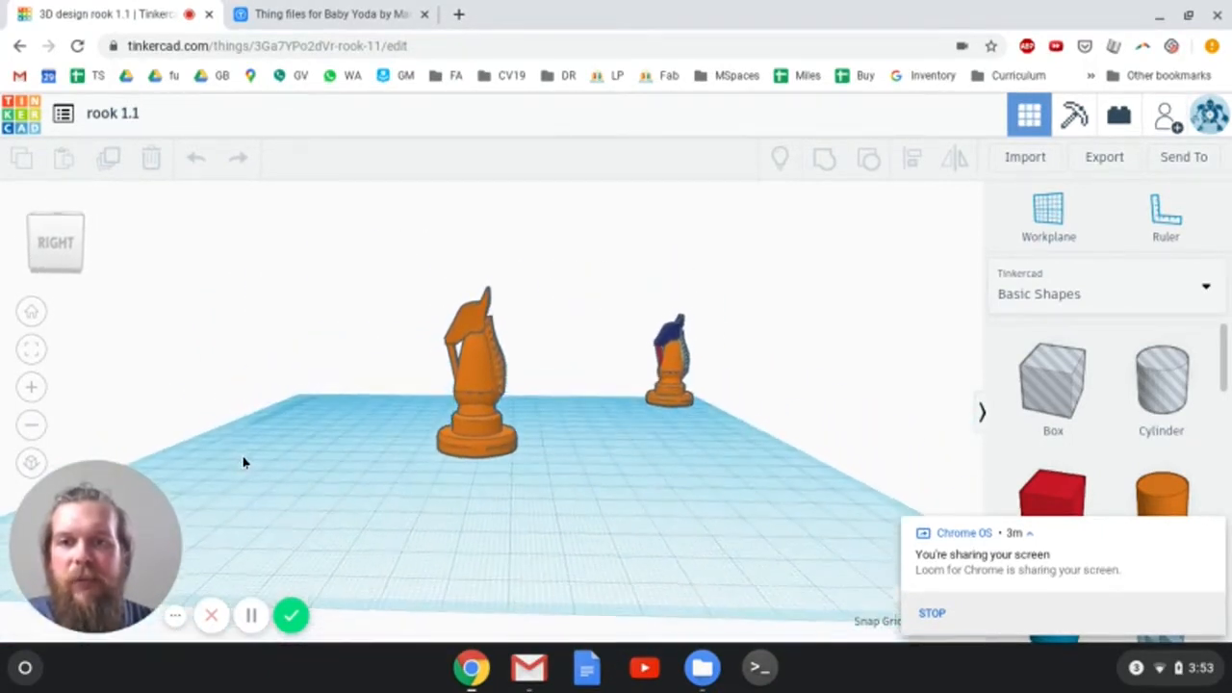
right_click_drag(592, 513, 689, 416)
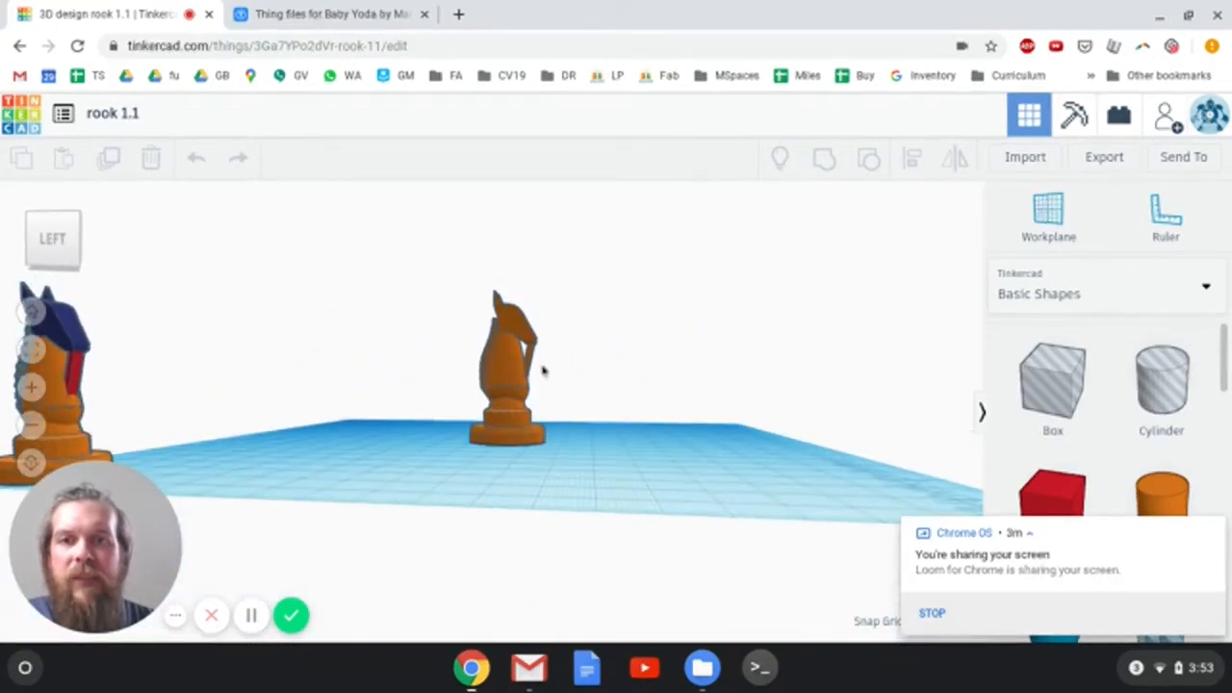
scroll(542, 366, "up", 4)
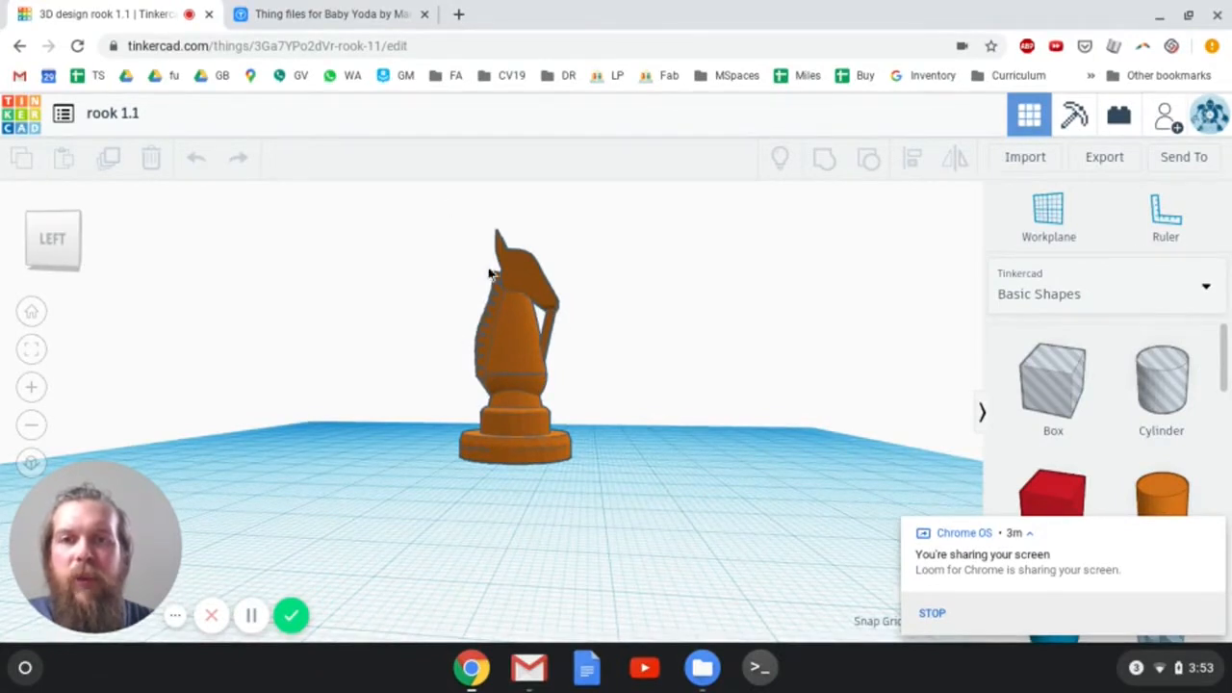
scroll(530, 366, "down", 10)
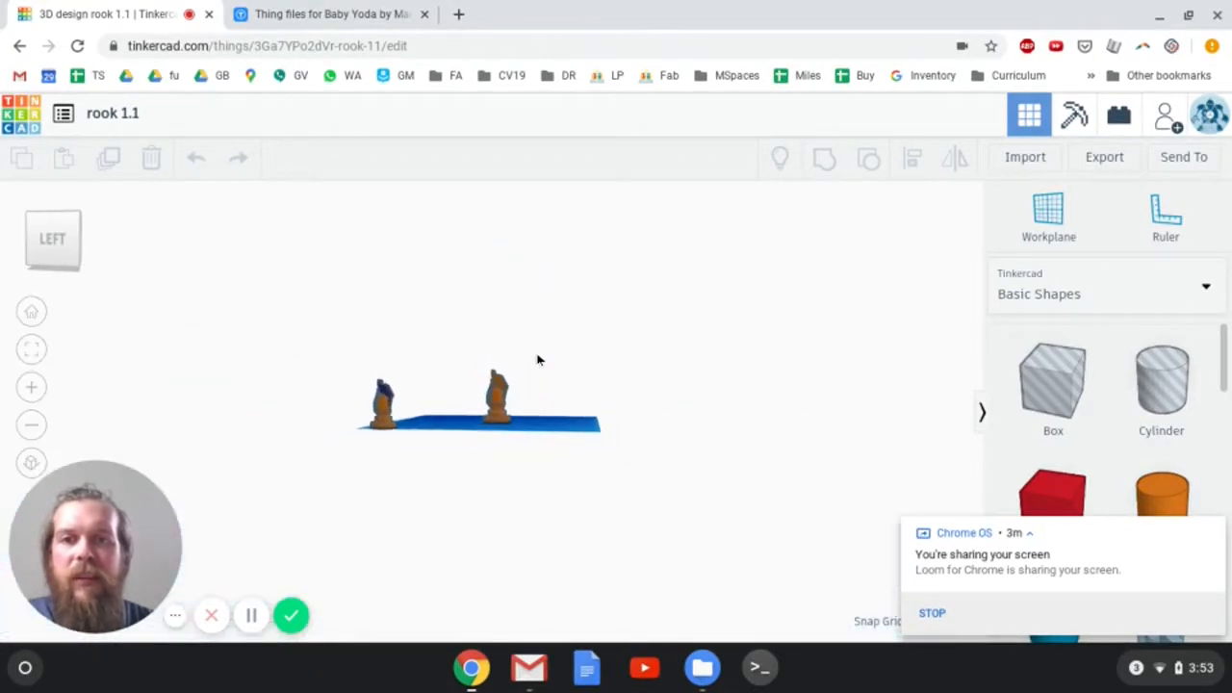
scroll(529, 371, "up", 10)
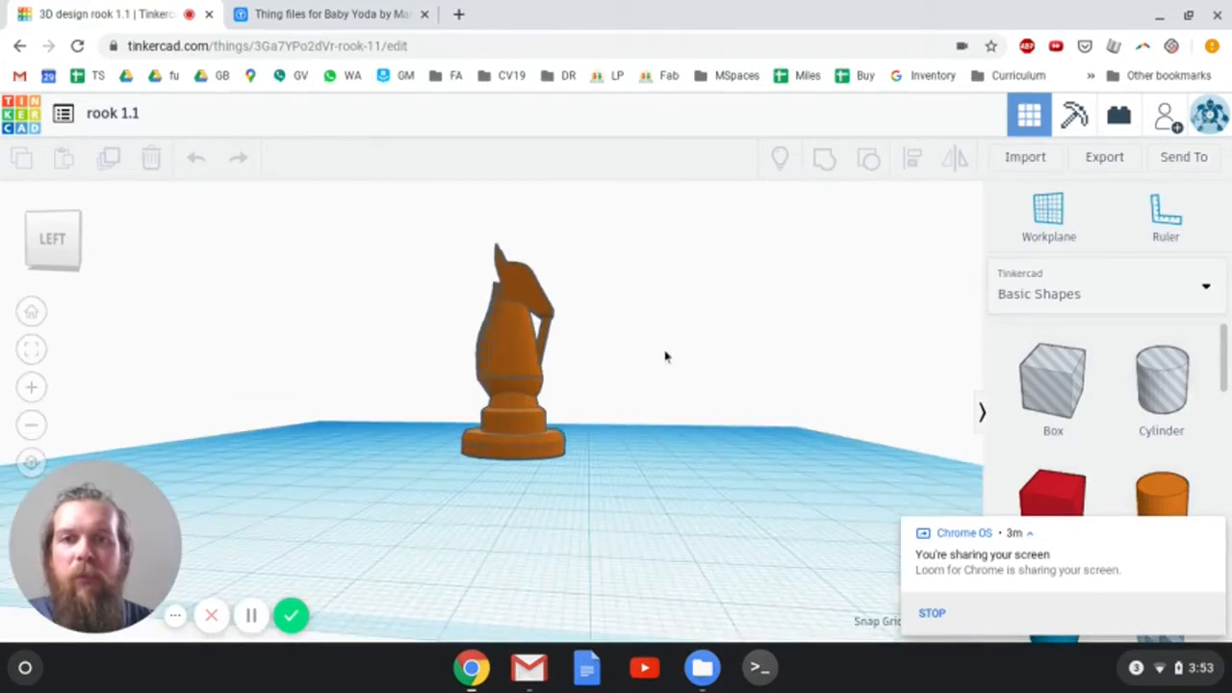
right_click_drag(637, 393, 525, 395)
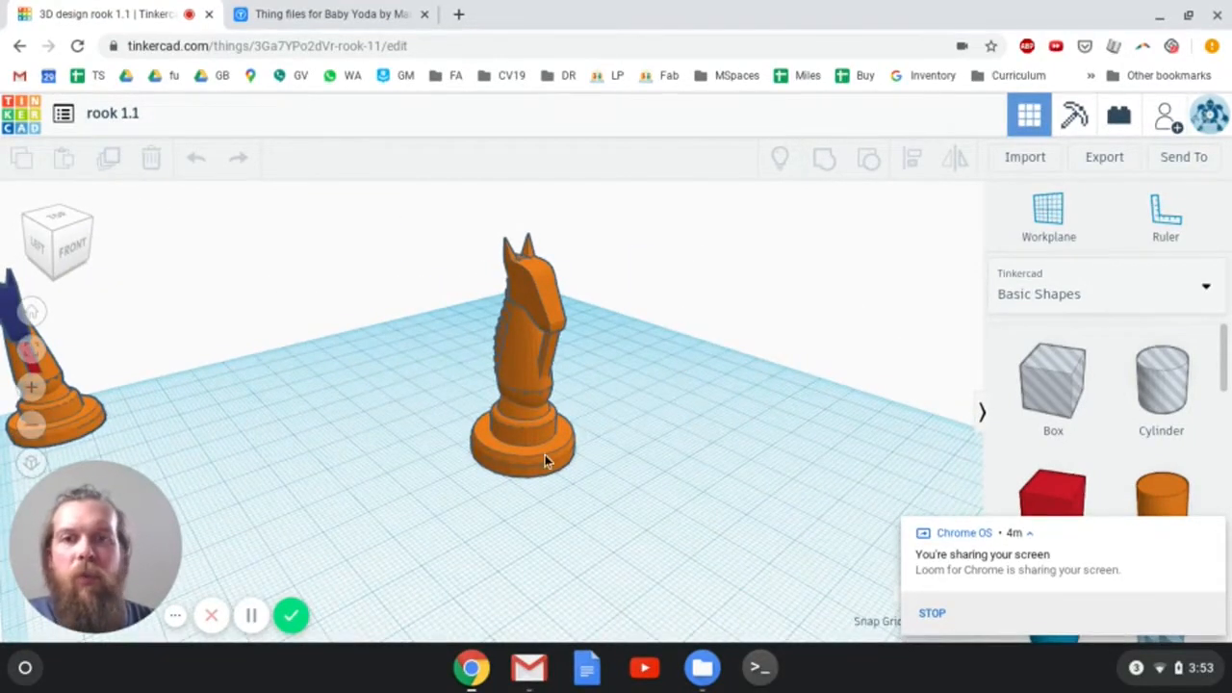
Select the complete orange chess piece and open its export options, including only the selected shape.
left_click(521, 357)
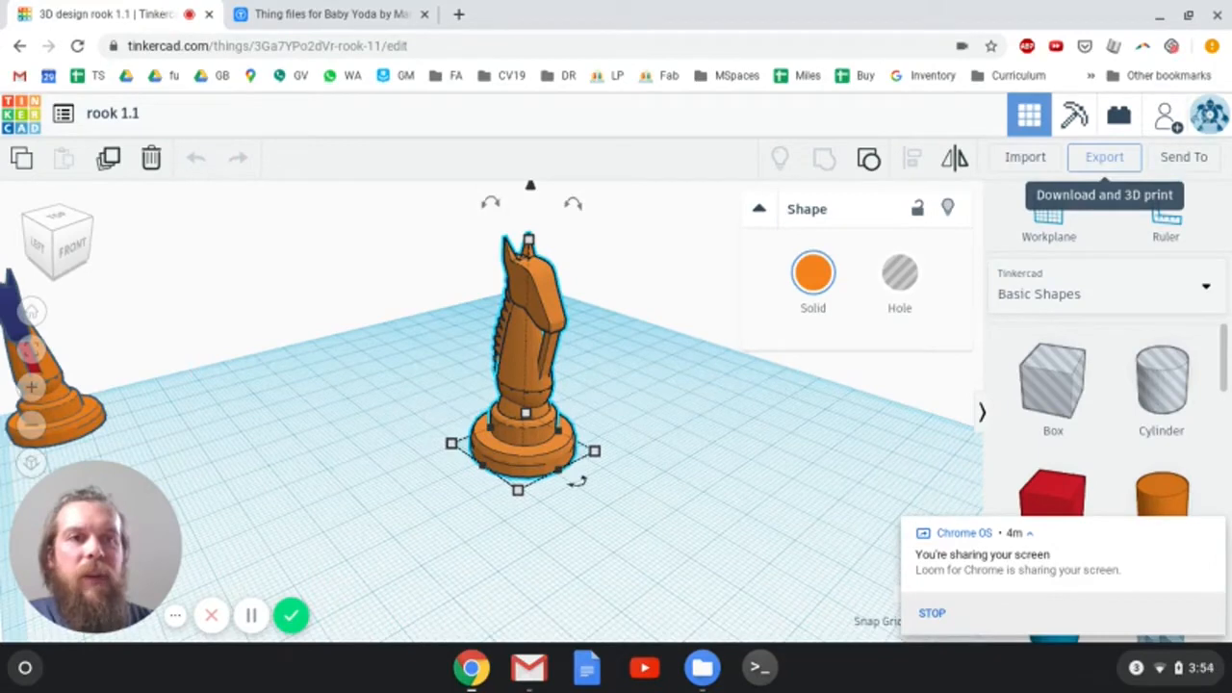
left_click(1104, 160)
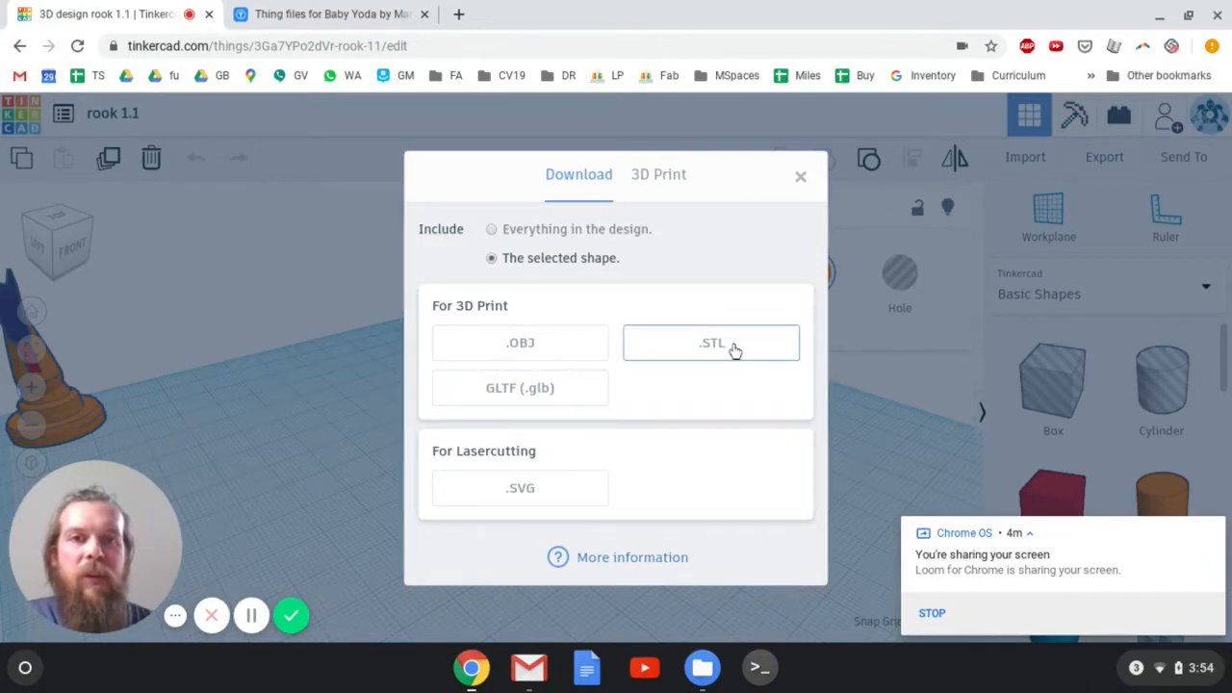
left_click(492, 229)
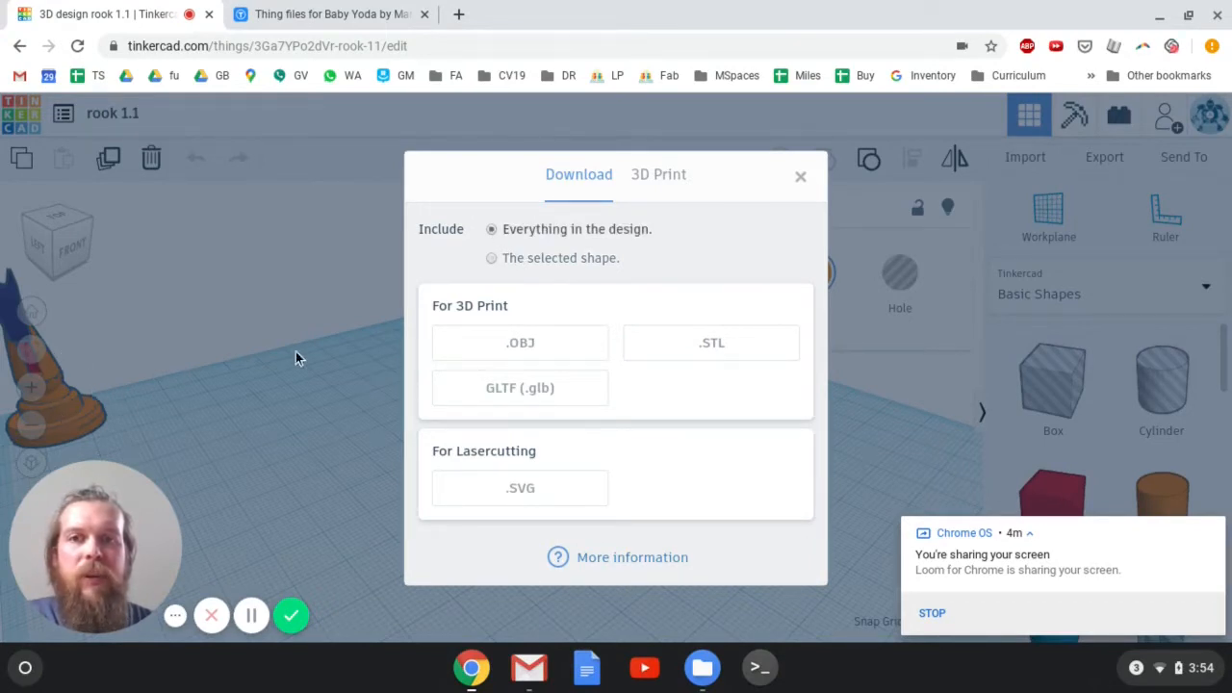
left_click(491, 259)
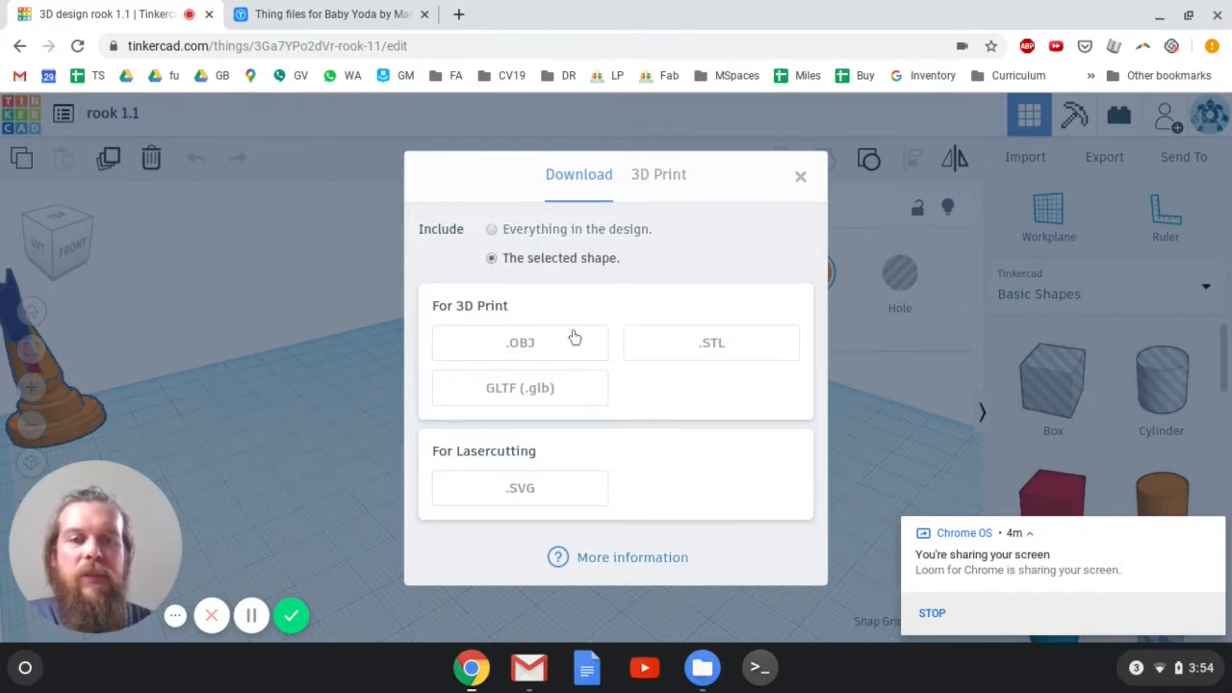
Look over the 3D printing services offered for the chess piece and return to the download formats.
left_click(658, 183)
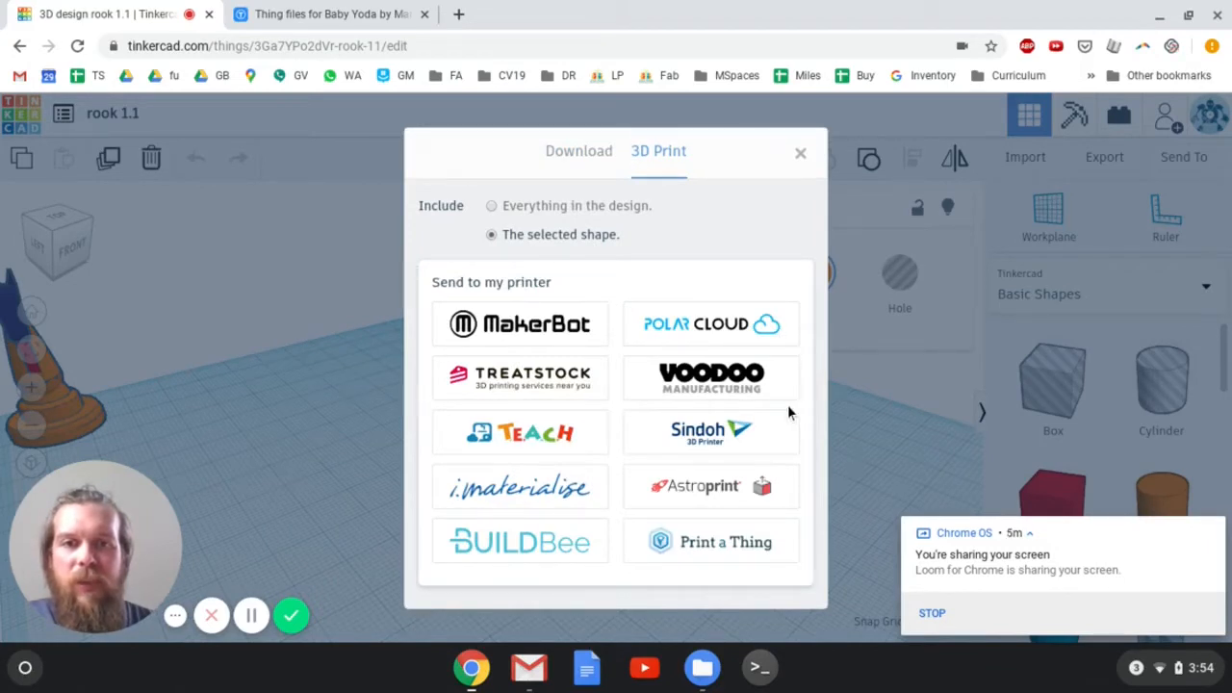
left_click(589, 156)
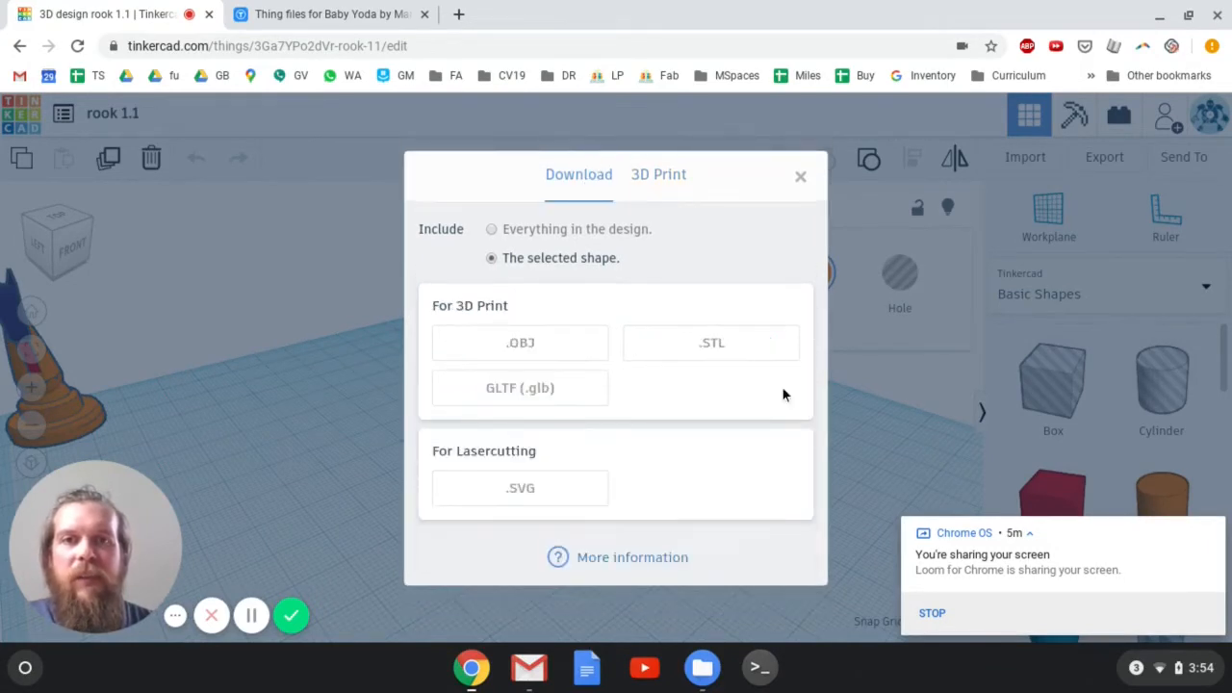
left_click(650, 182)
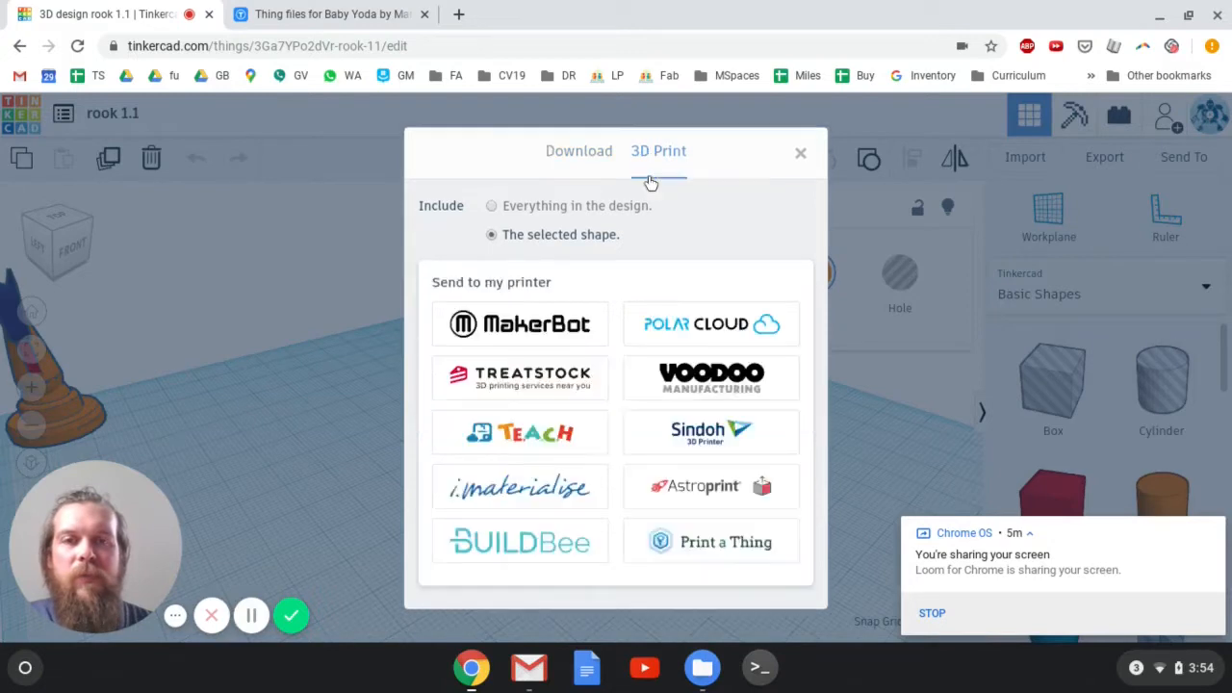
left_click(559, 153)
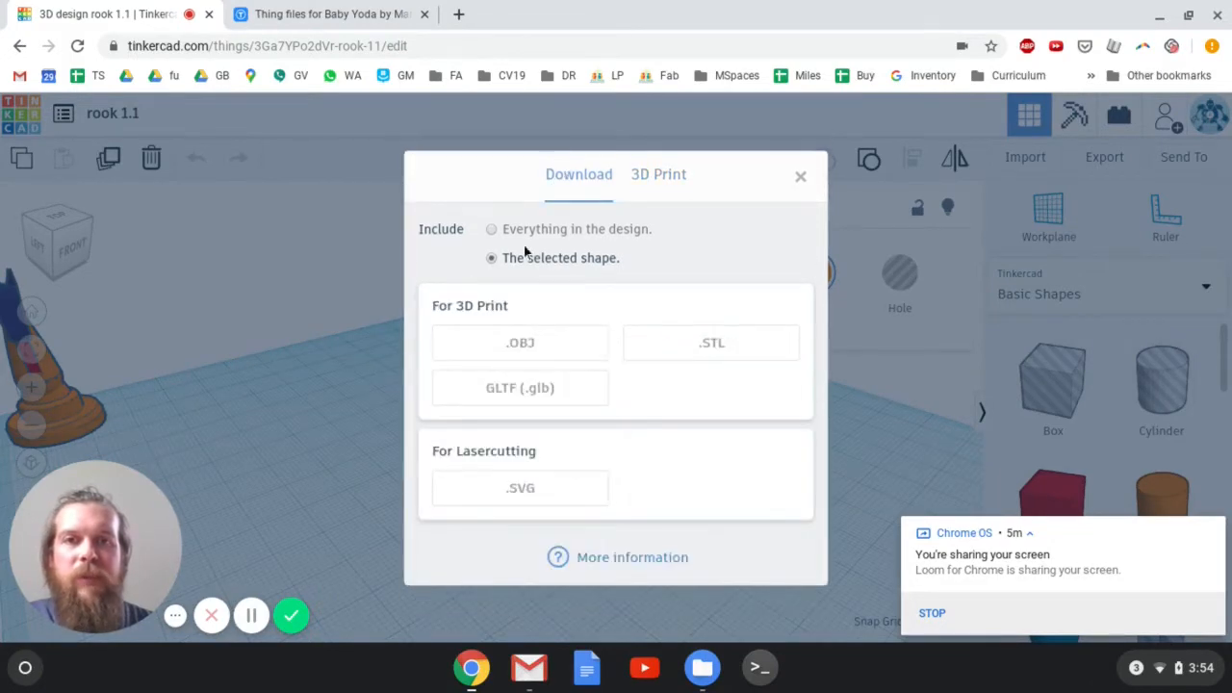
Export the selected chess piece as an STL file for 3D printing.
left_click(711, 345)
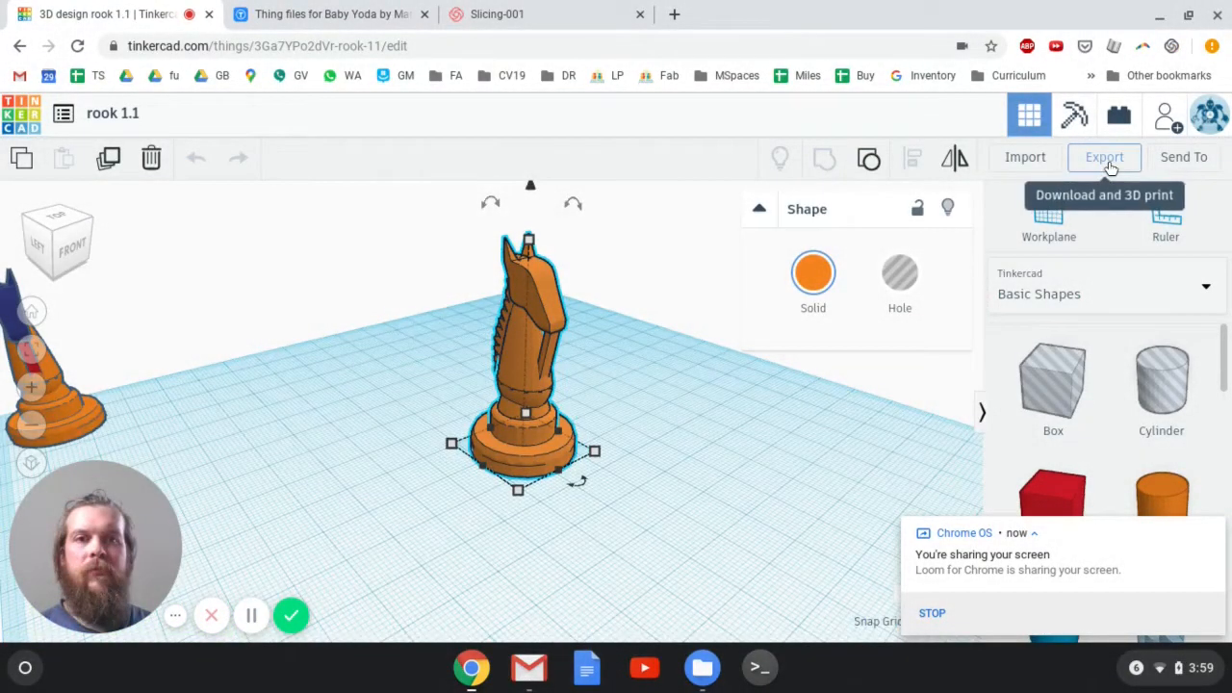
left_click(1105, 157)
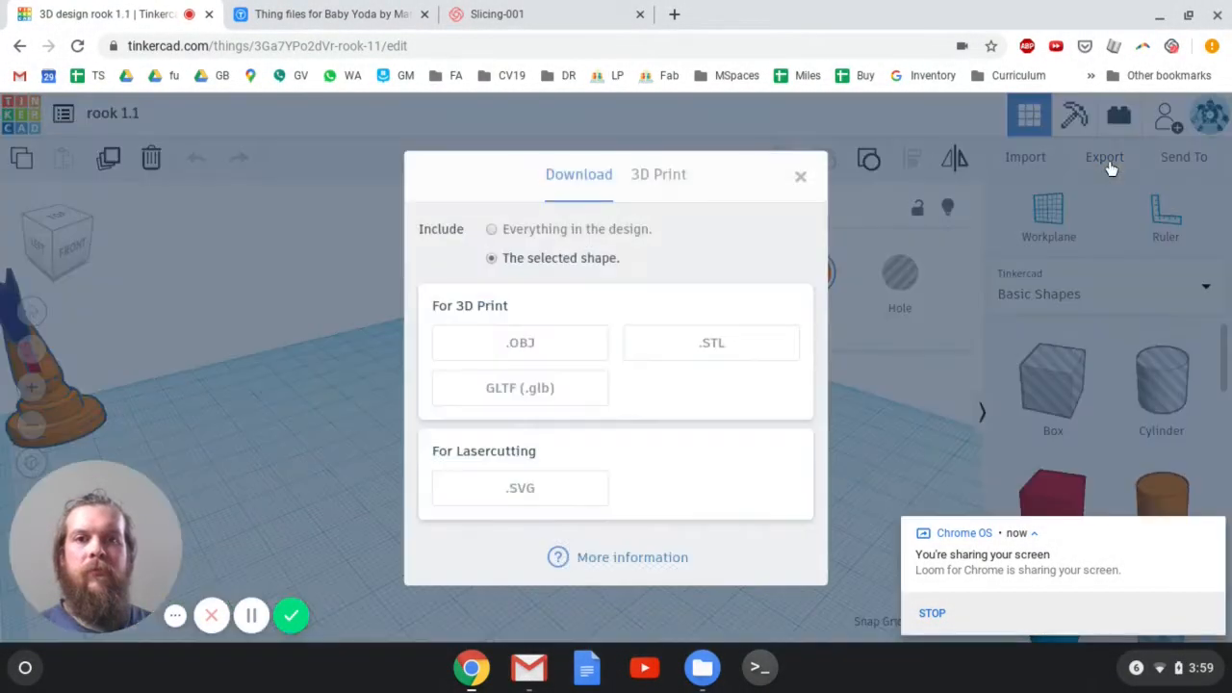
left_click(701, 349)
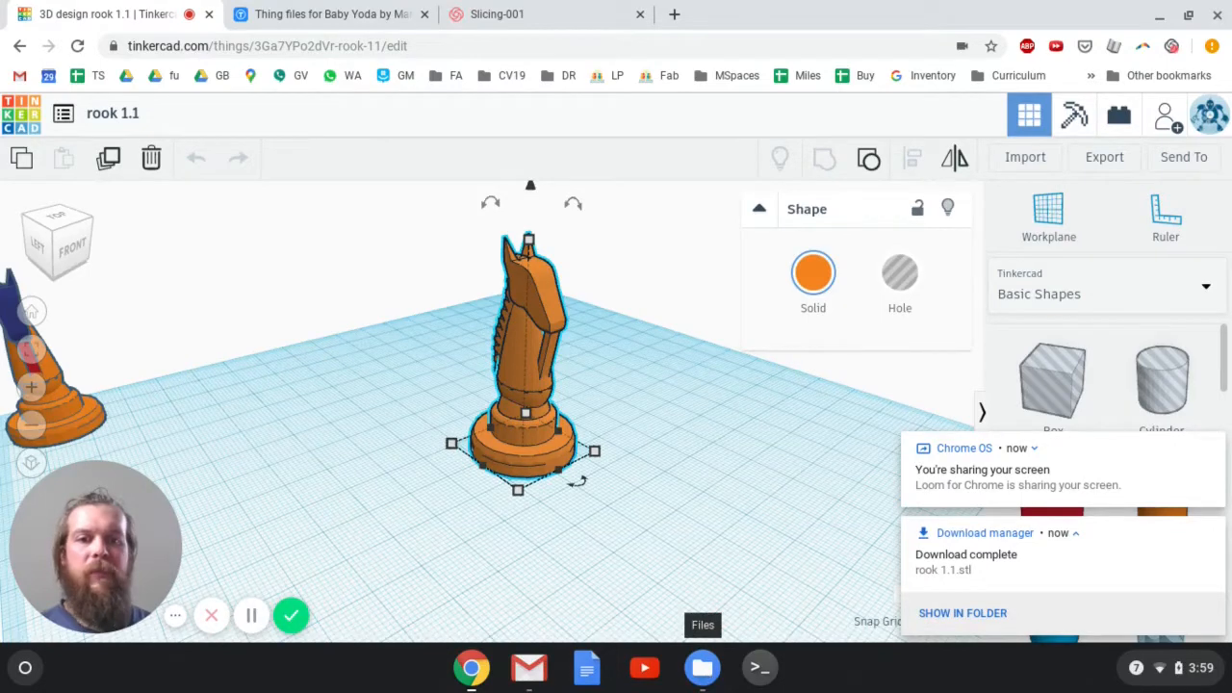
Switch to Files, open Downloads and copy rook 1.1.stl into Linux files, dismissing the screen-sharing notification.
left_click(707, 679)
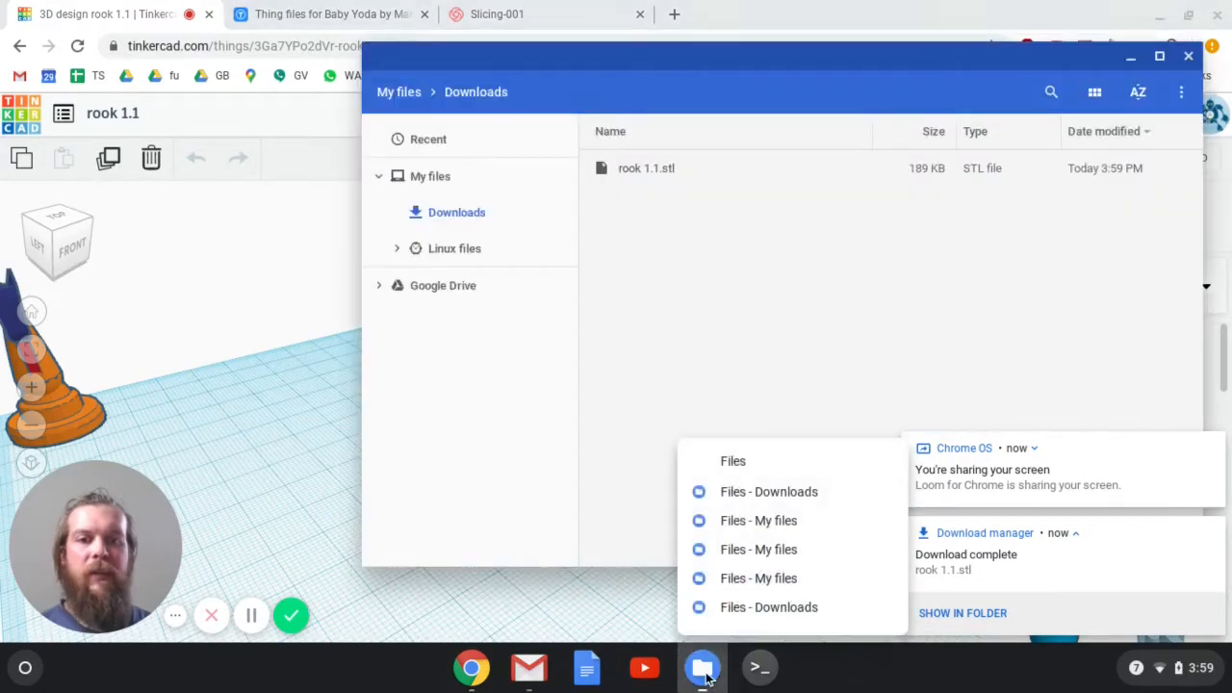
left_click(662, 362)
left_click_drag(804, 66, 673, 58)
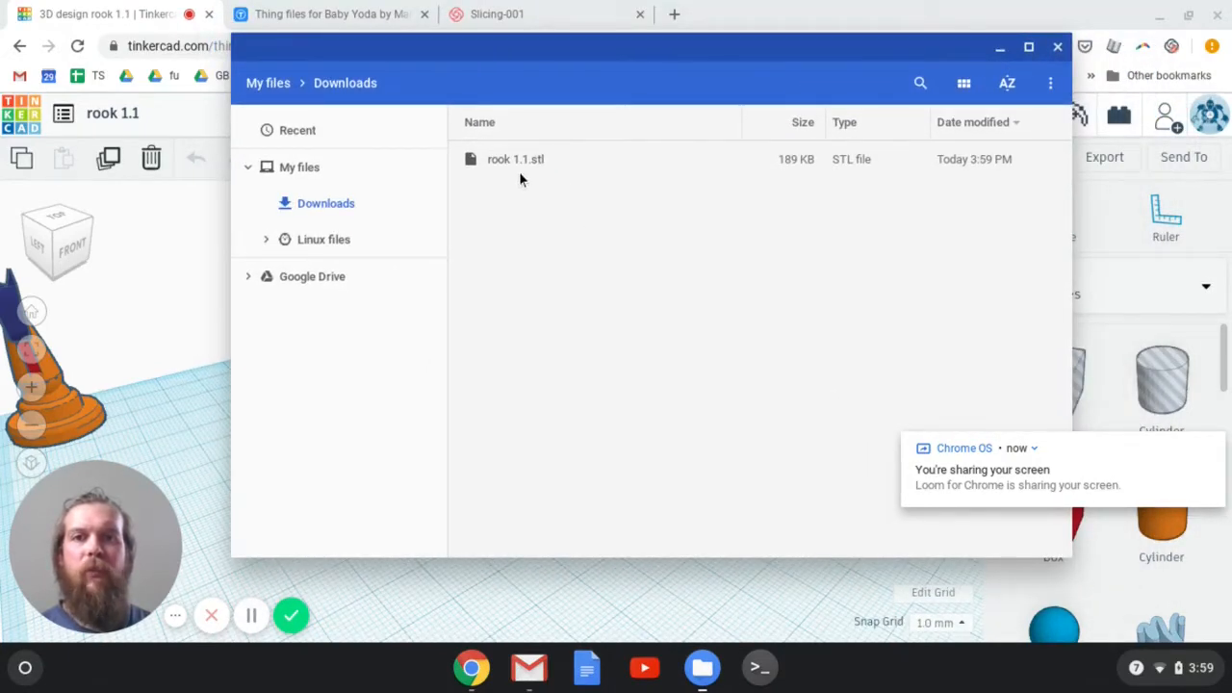
left_click(473, 162)
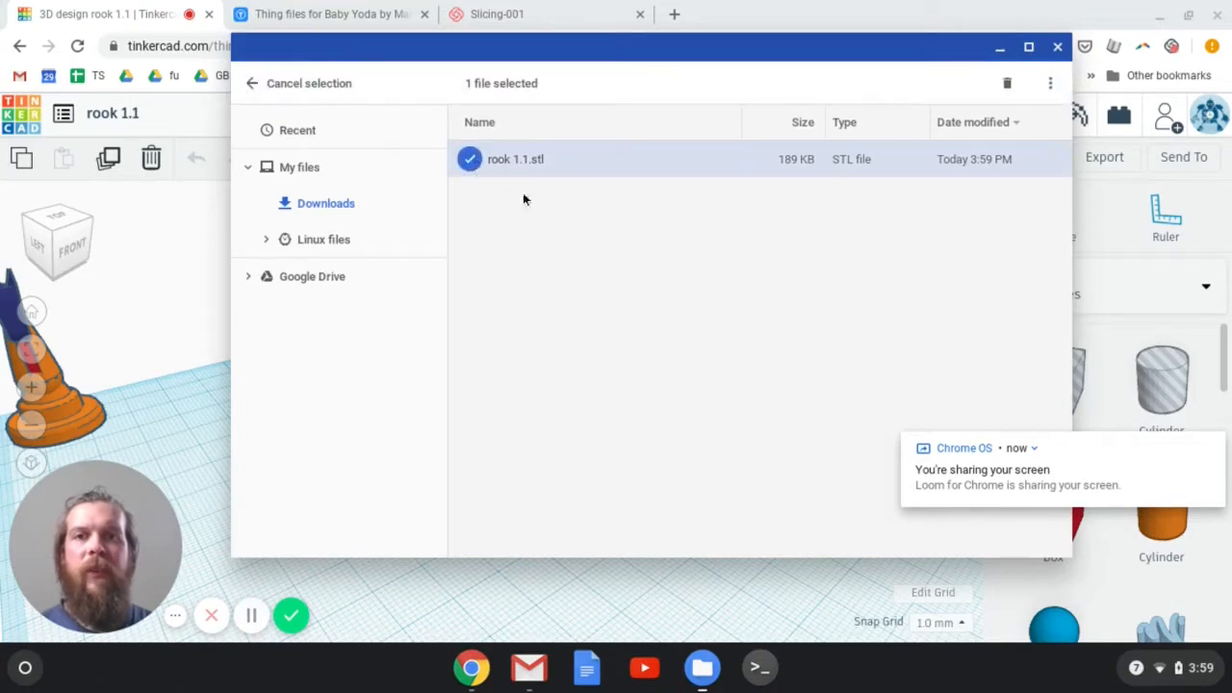
left_click(472, 162)
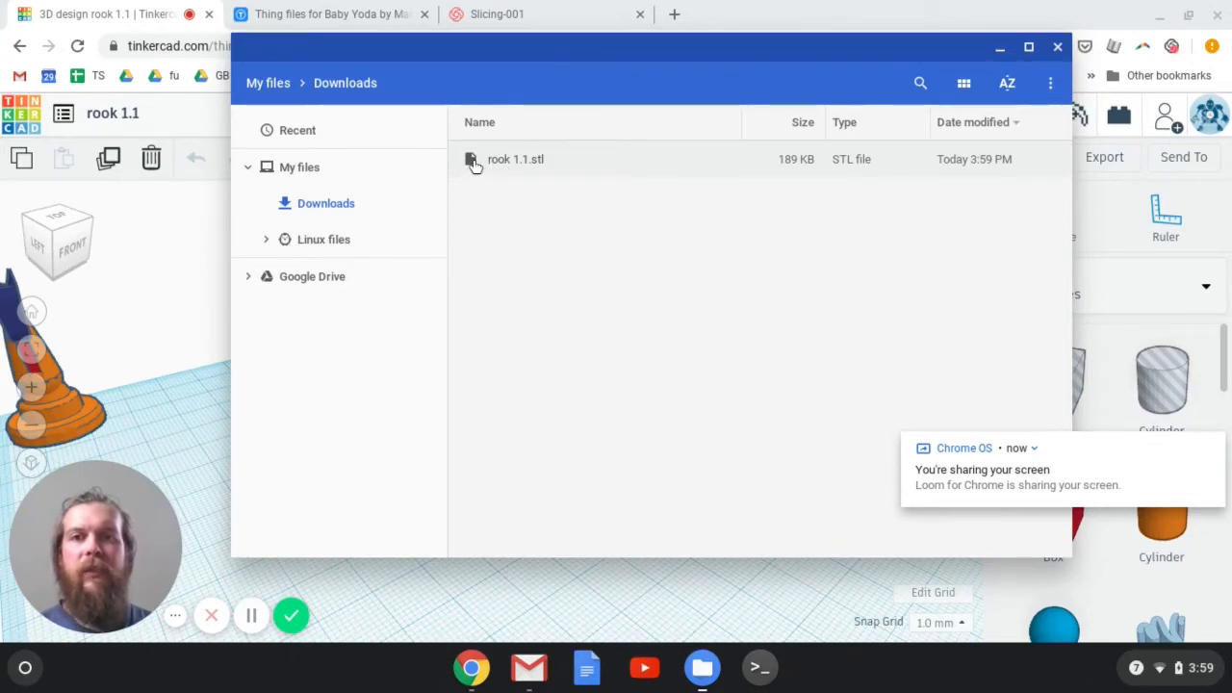
left_click_drag(473, 164, 368, 256)
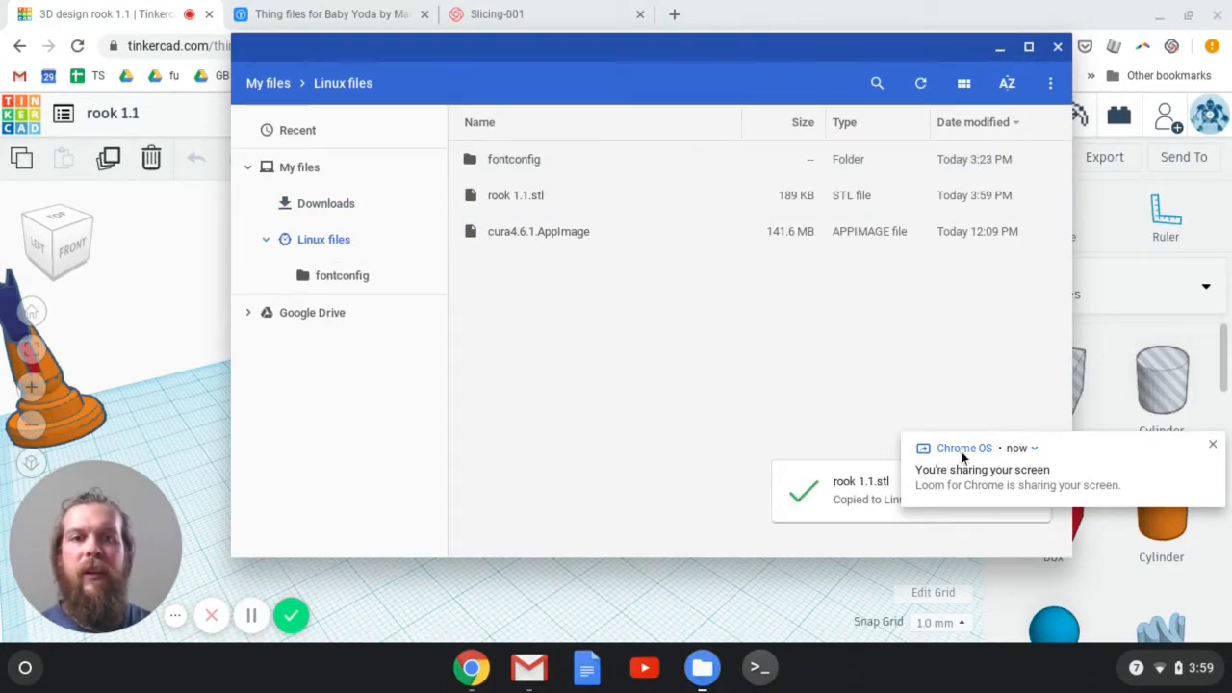
left_click(1213, 445)
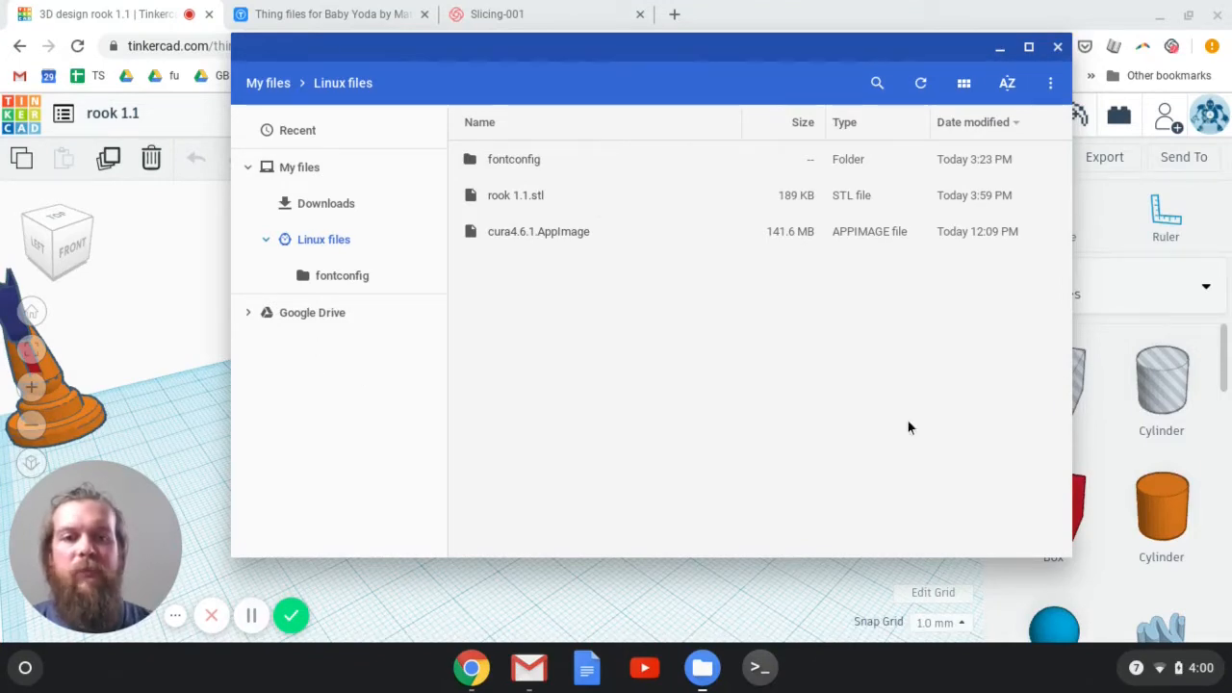
Search the launcher for "term", open the Linux Terminal and enlarge its window.
left_click(26, 668)
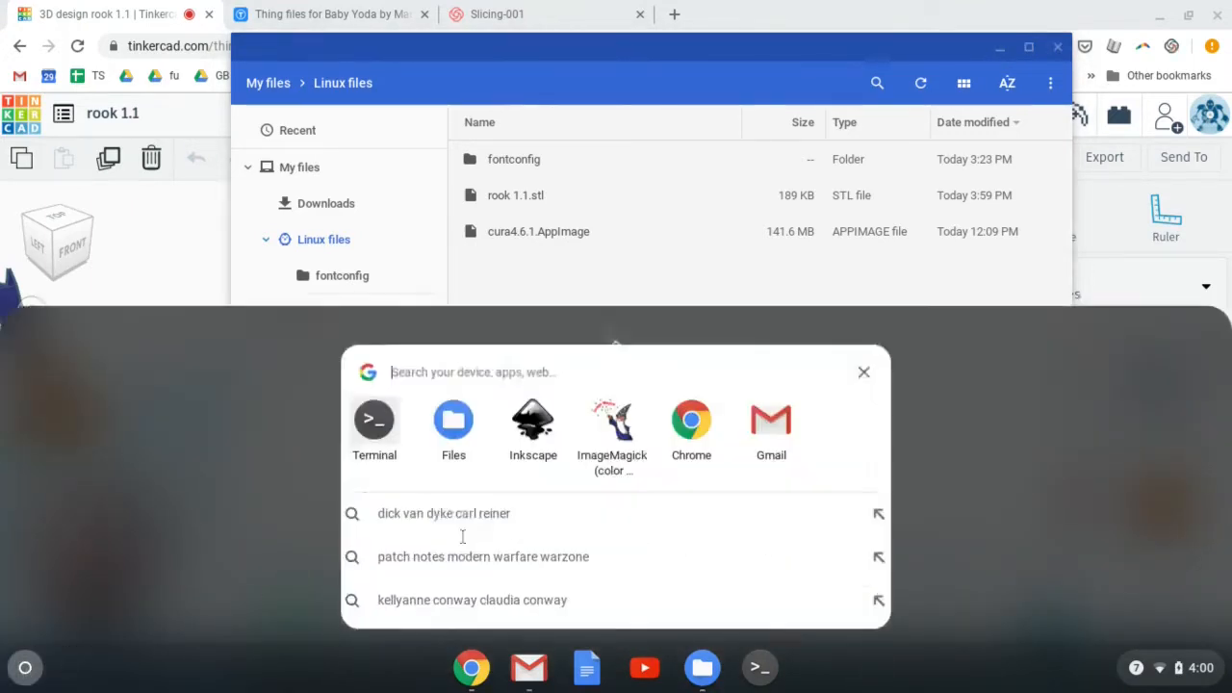
type("termnii")
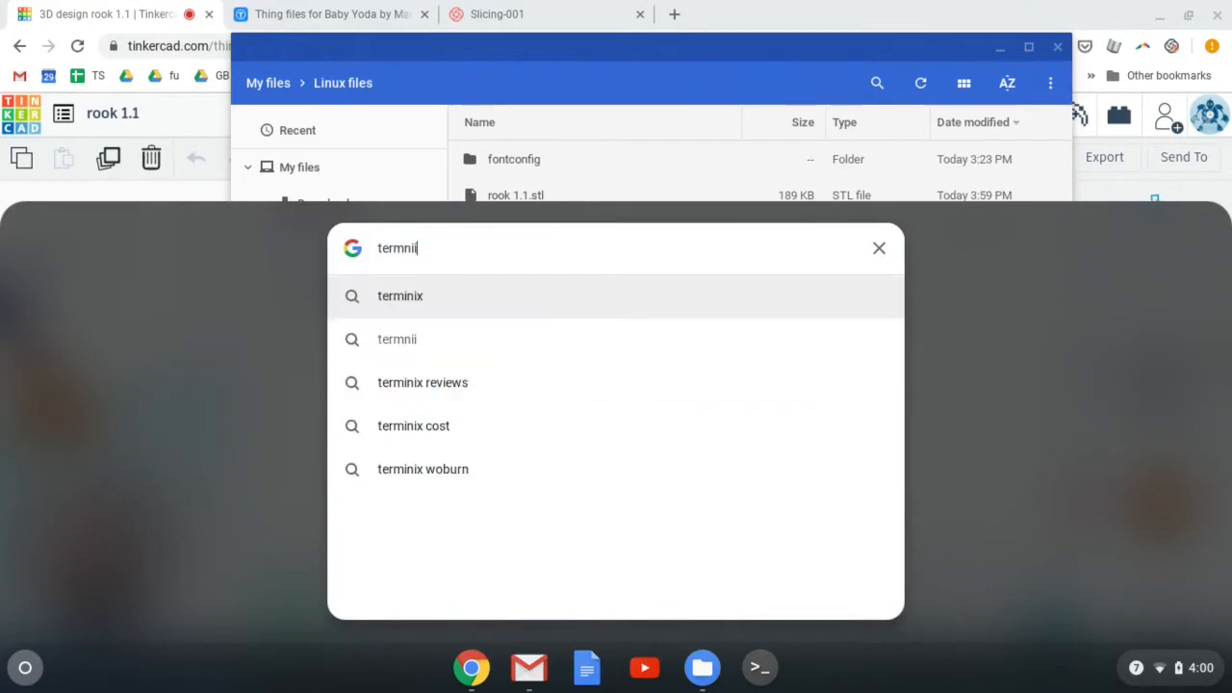
key("BackSpace")
key("BackSpace")
key("BackSpace")
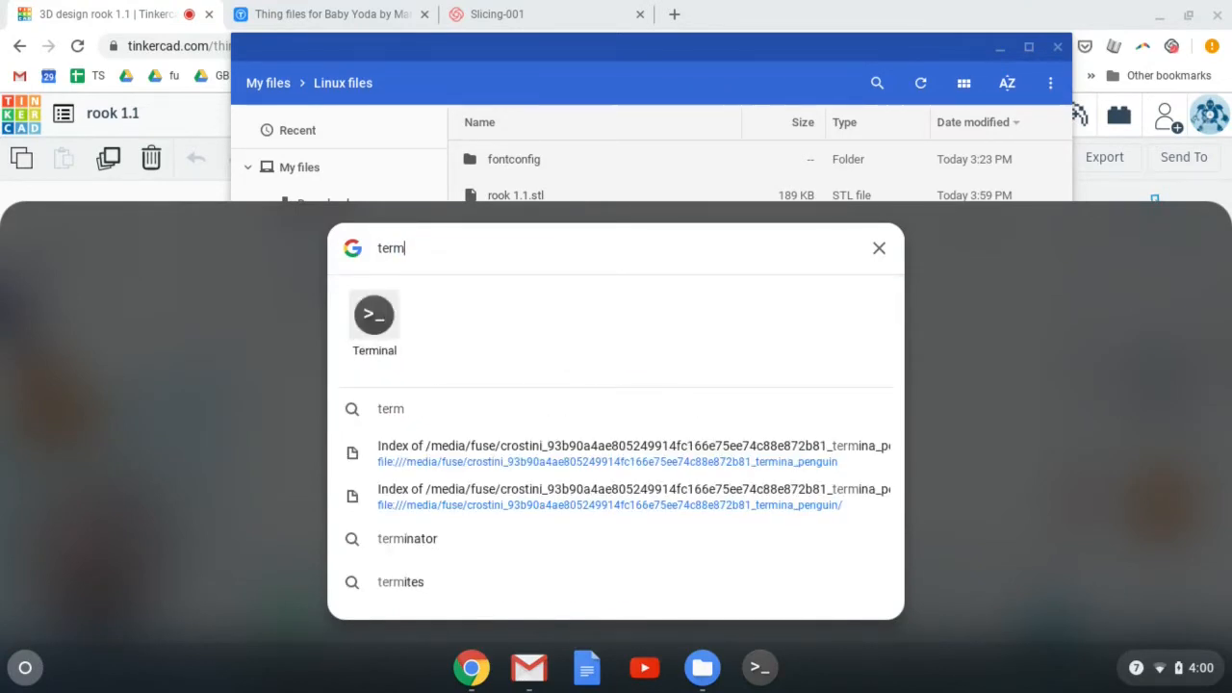
left_click(374, 317)
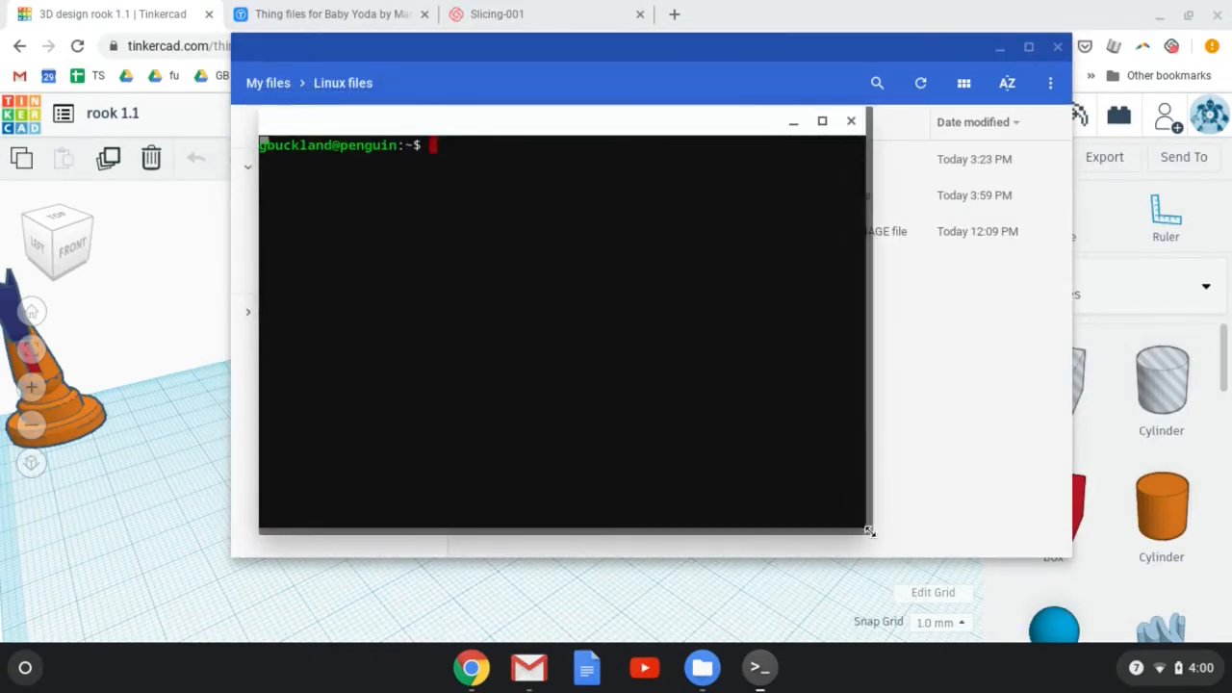
left_click_drag(869, 531, 944, 584)
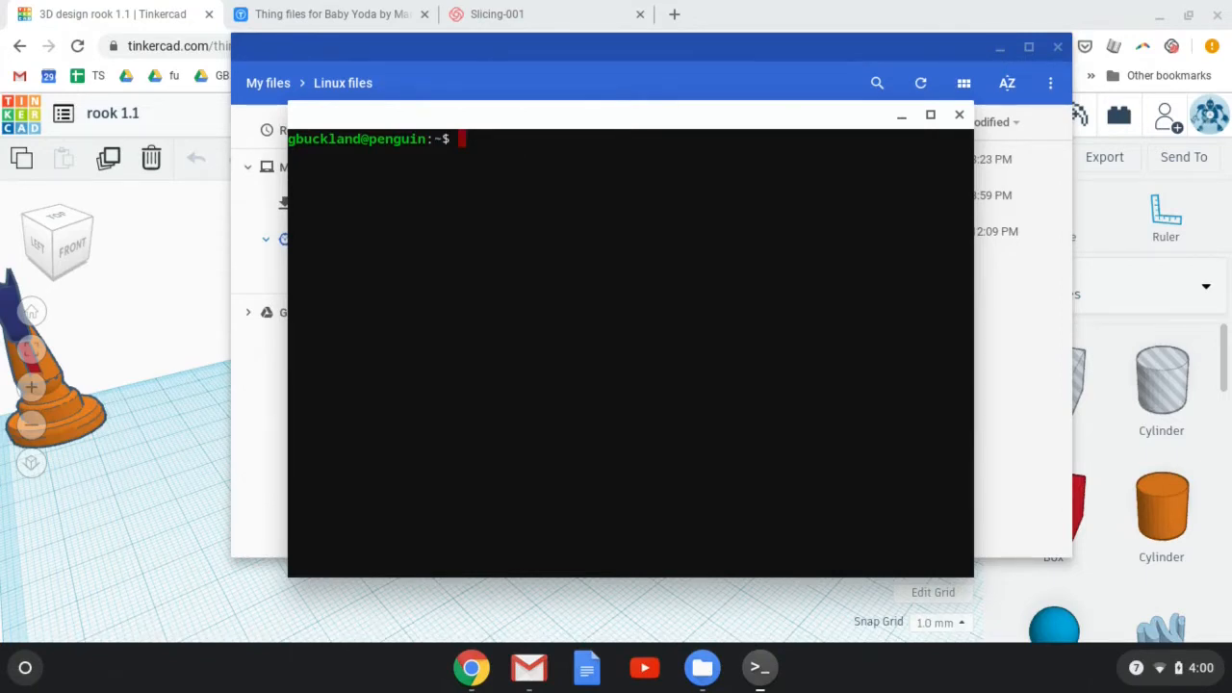
List the home directory's files with ls and highlight the cura4.6.1.AppImage entry.
type("ls")
key("Return")
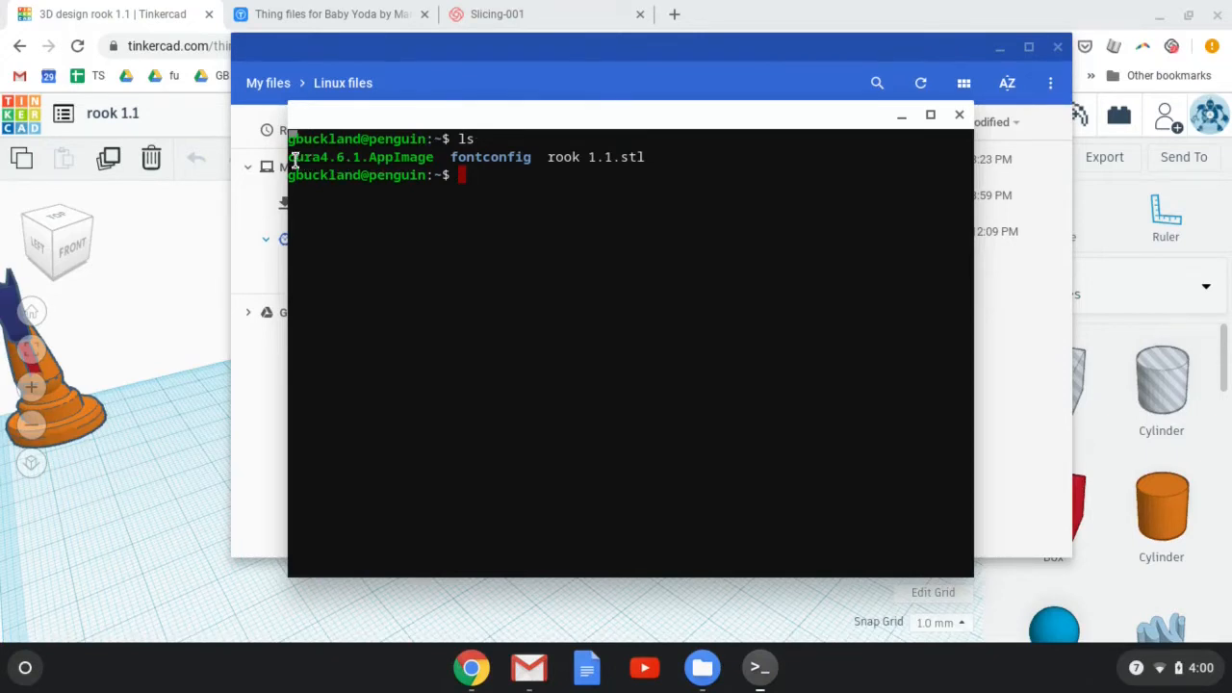
left_click_drag(294, 161, 427, 159)
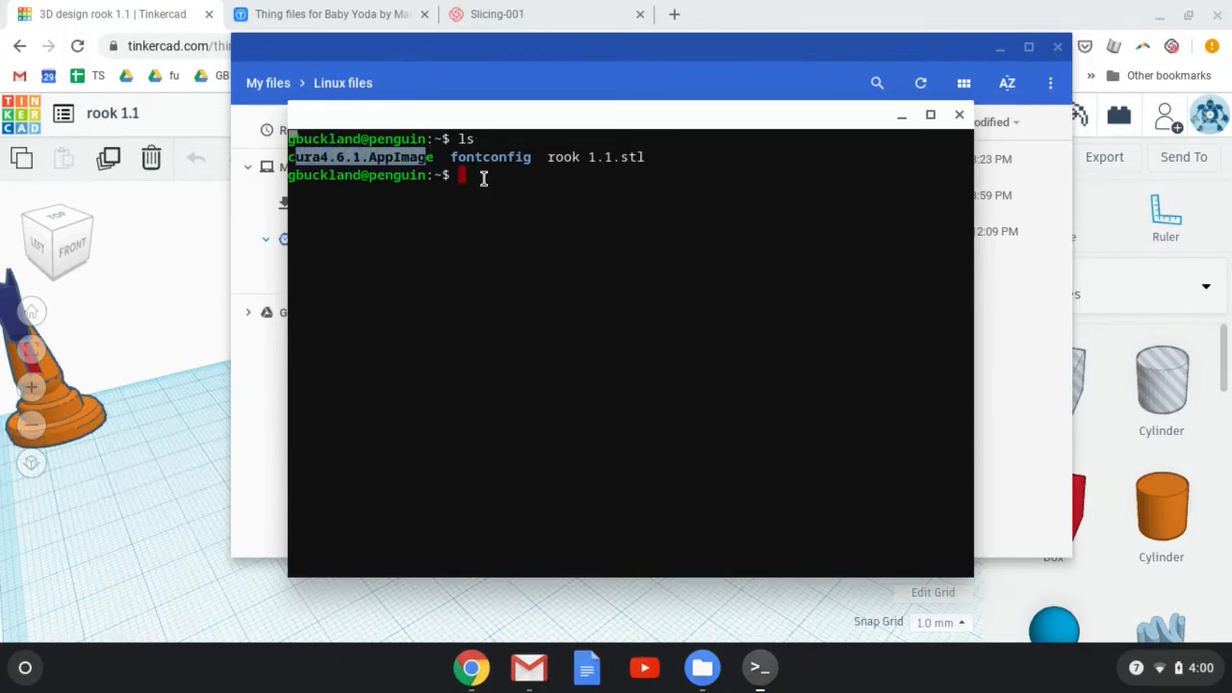
key("ctrl+c")
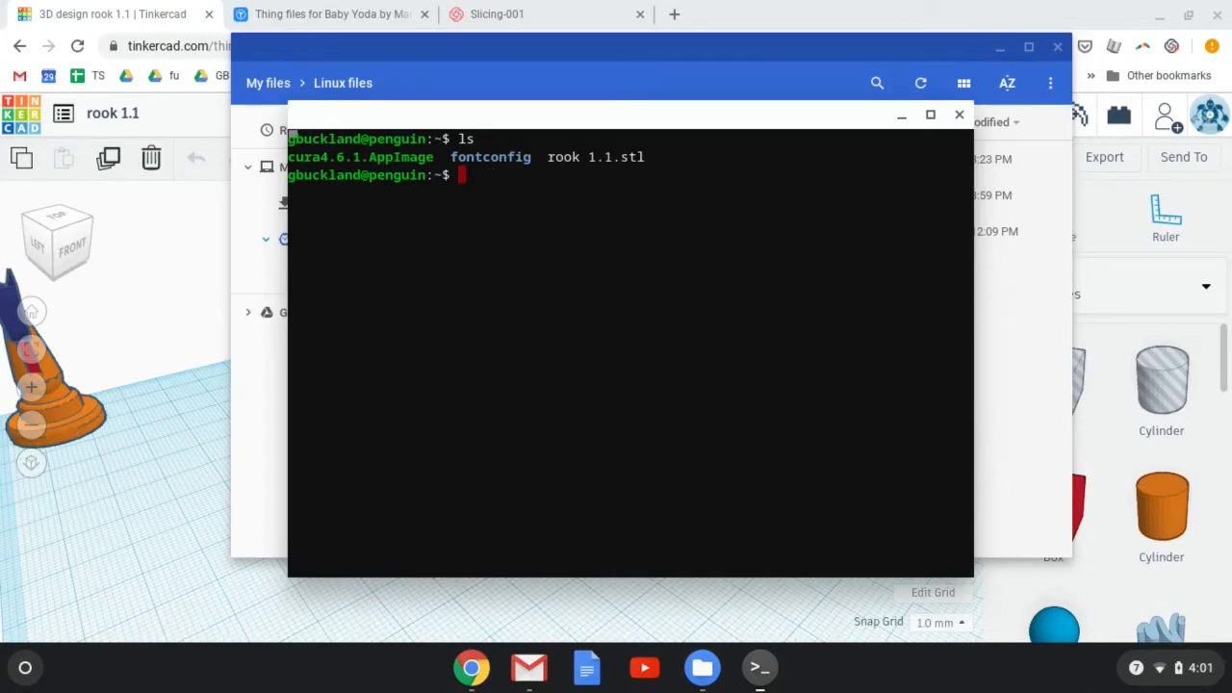
Launch Ultimaker Cura from the terminal with ./cura4.6.1.AppImage and reposition its window on the desktop.
type("./")
type("cur")
key("Tab")
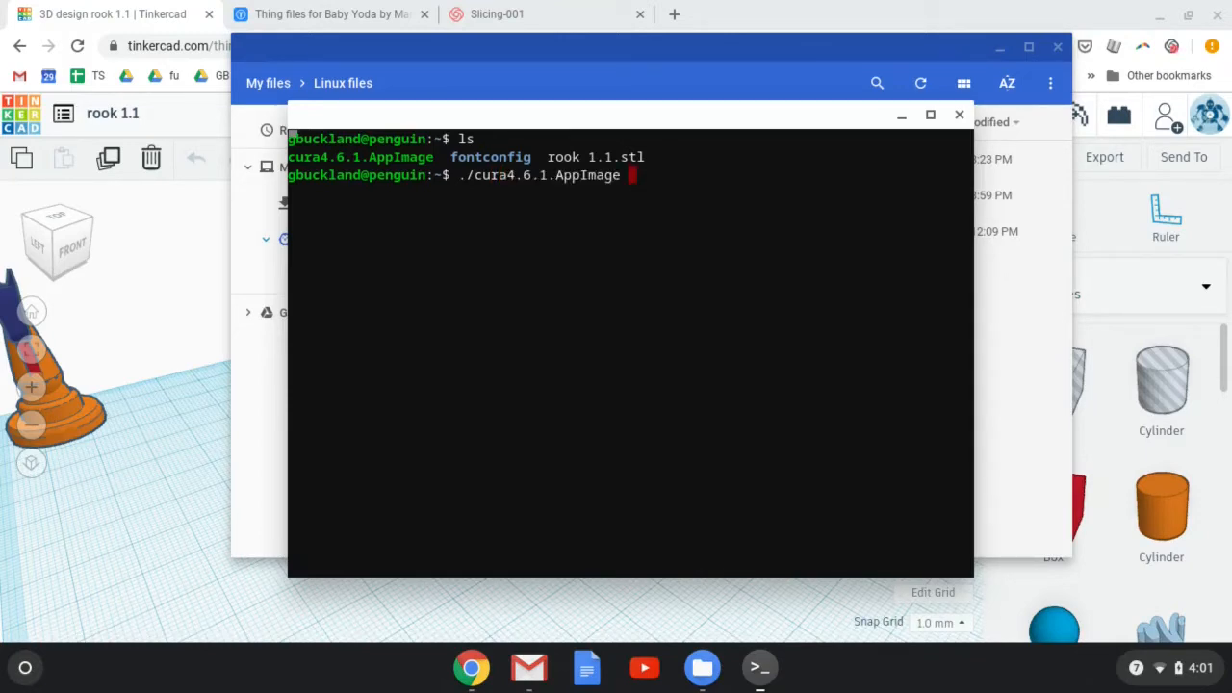
key("Return")
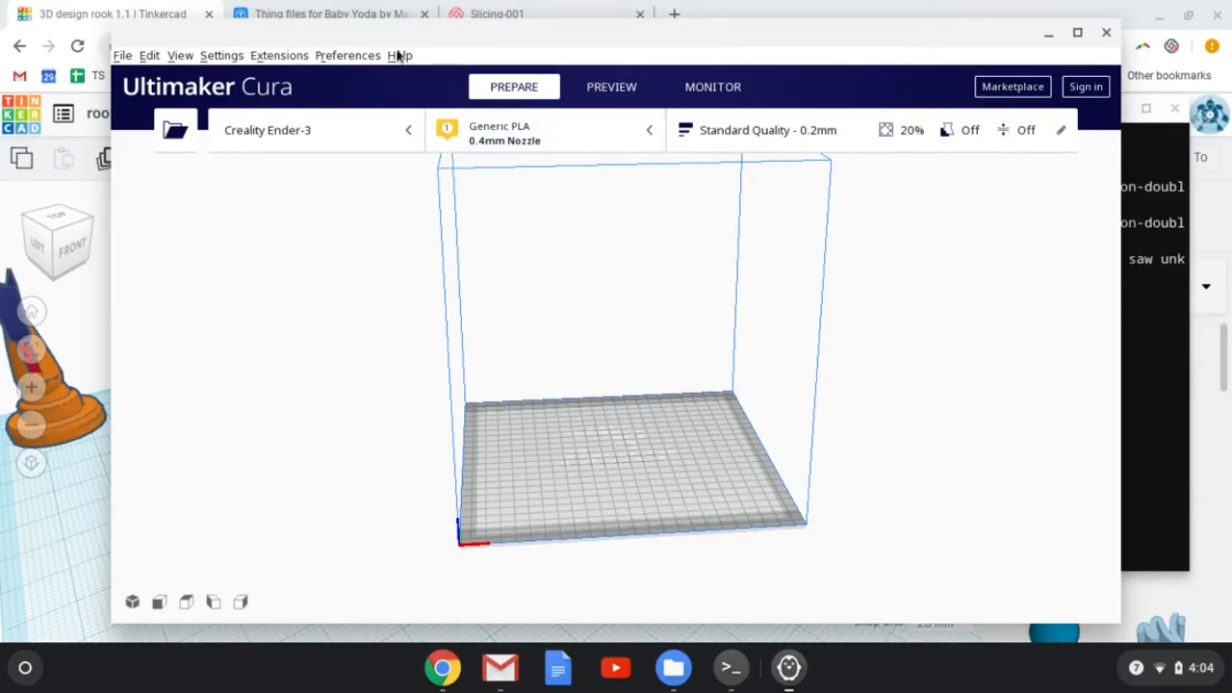
left_click_drag(401, 41, 473, 37)
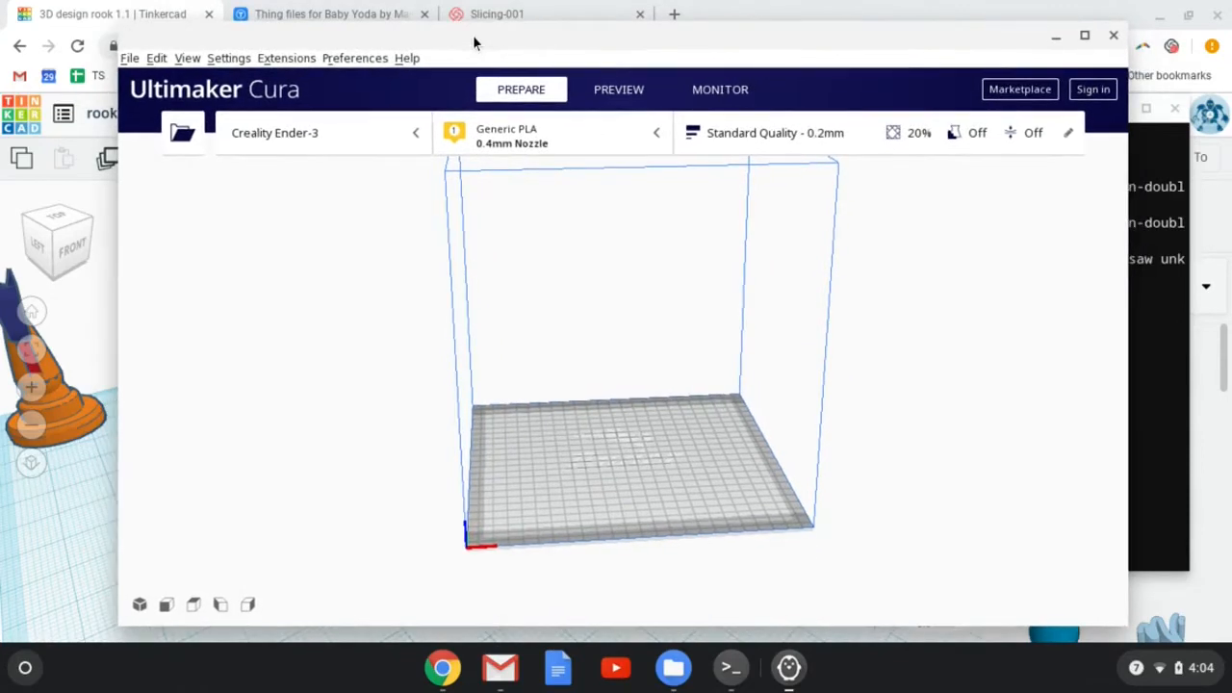
left_click_drag(574, 46, 569, 38)
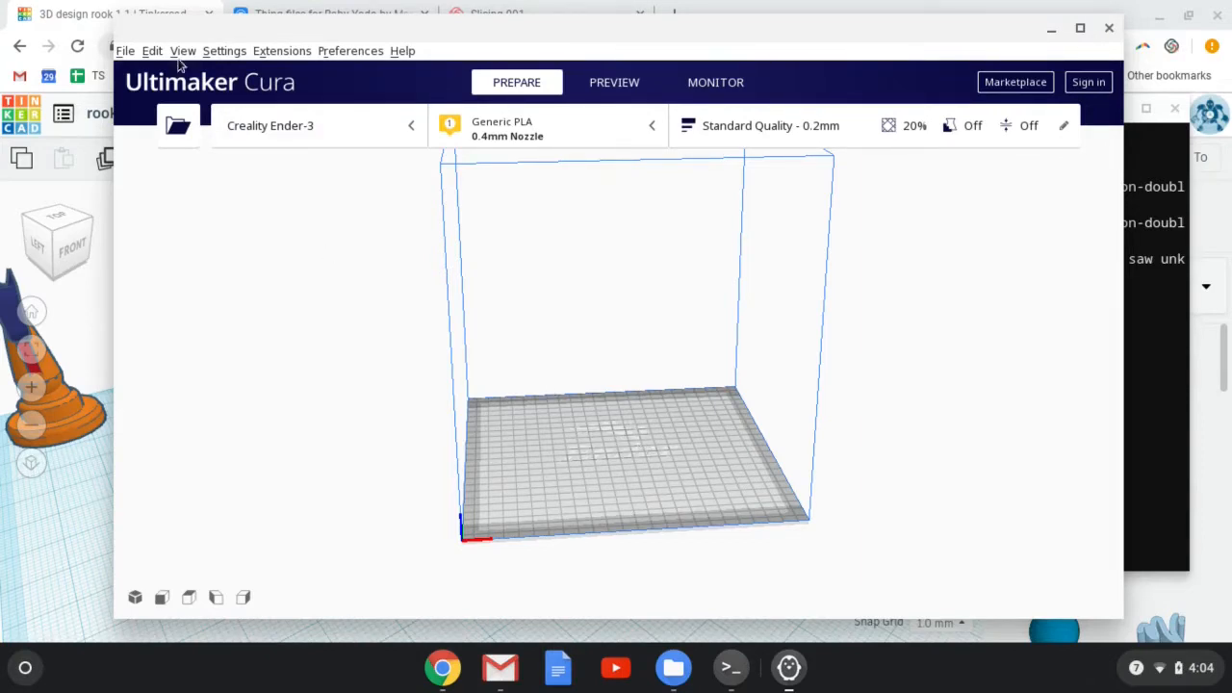
Check which preset printers are available and close the list.
left_click(132, 54)
left_click(133, 55)
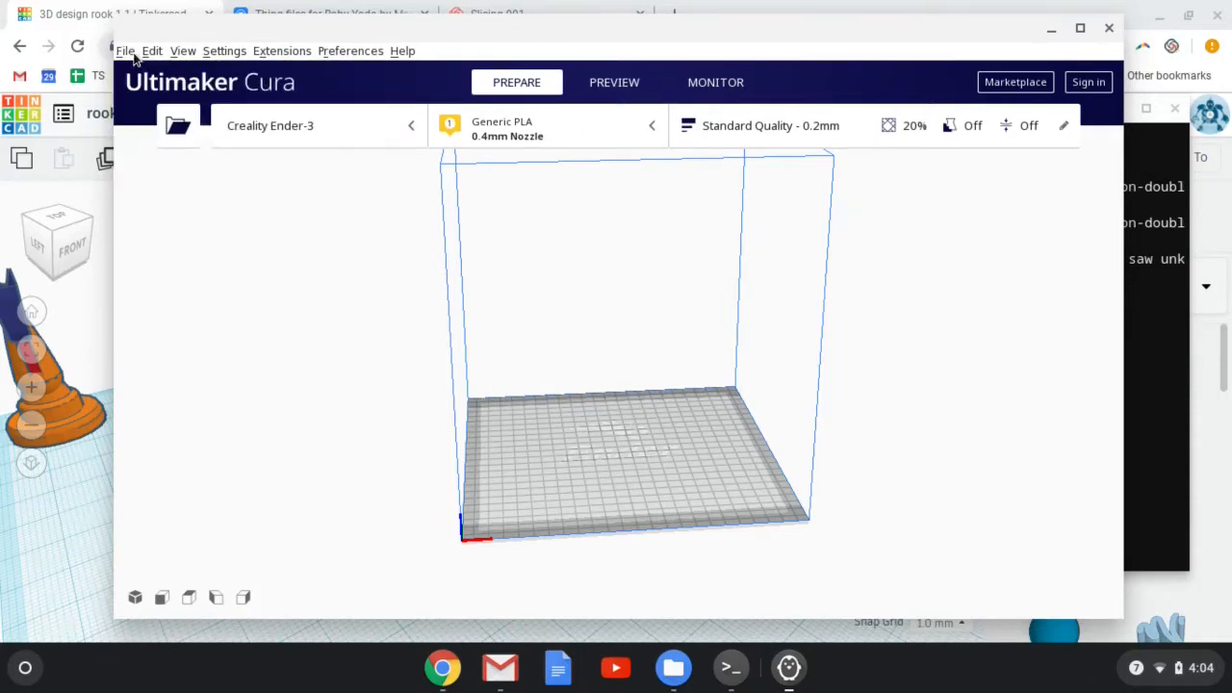
left_click(333, 136)
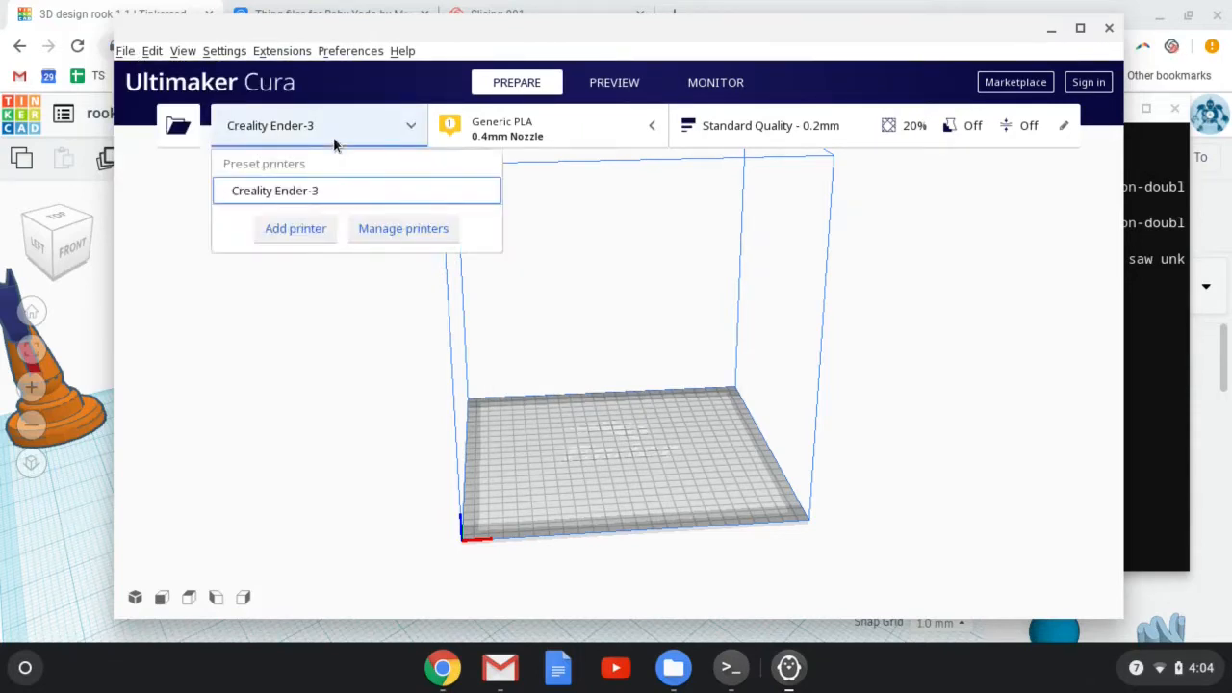
left_click(385, 383)
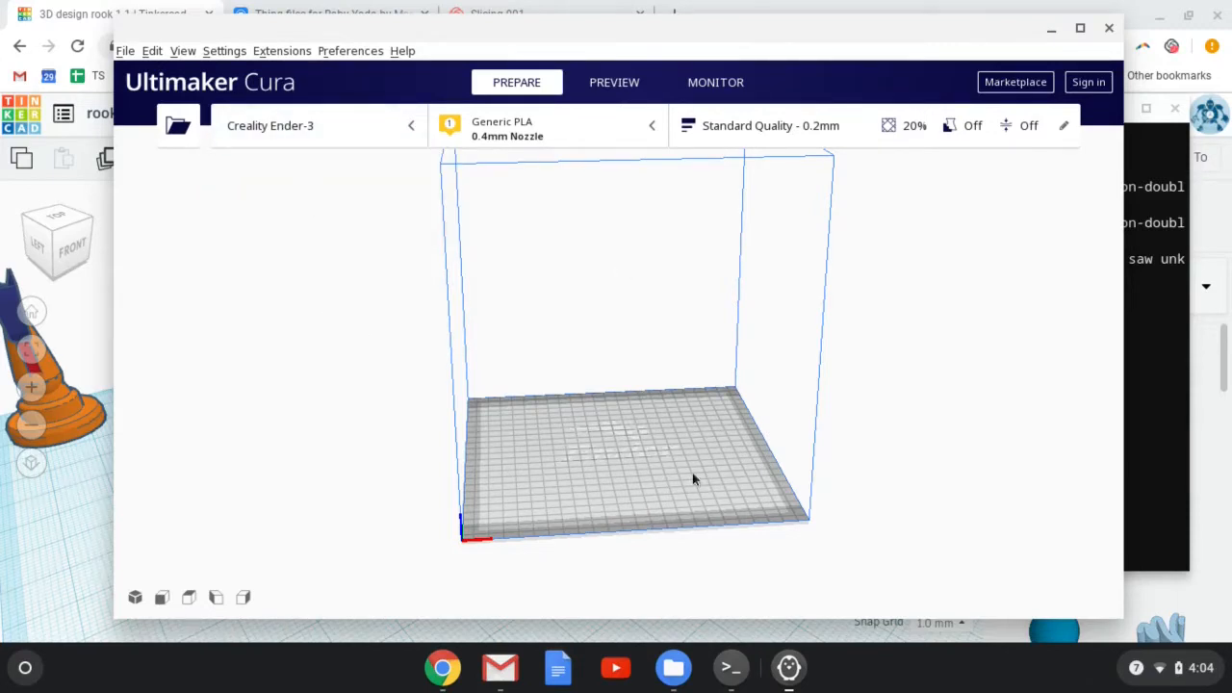
Start adding a non-networked printer, select Creality Ender-3 in the Creality3D group, and close the dialog without adding it.
left_click(275, 129)
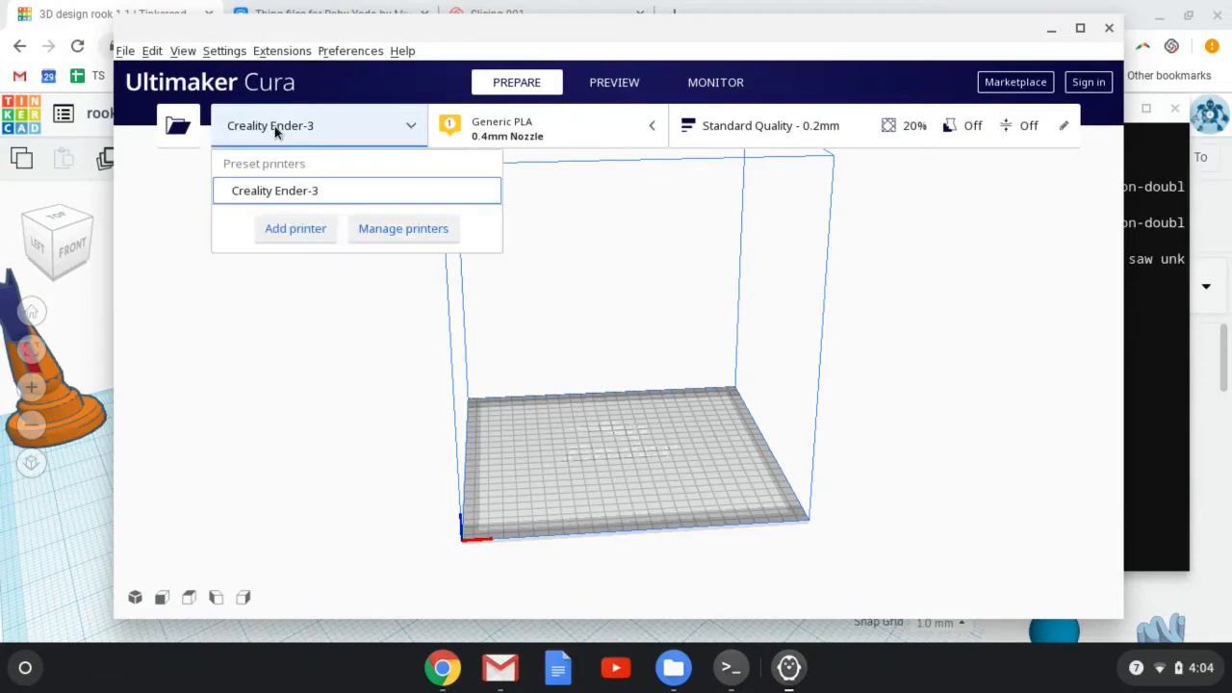
left_click(298, 231)
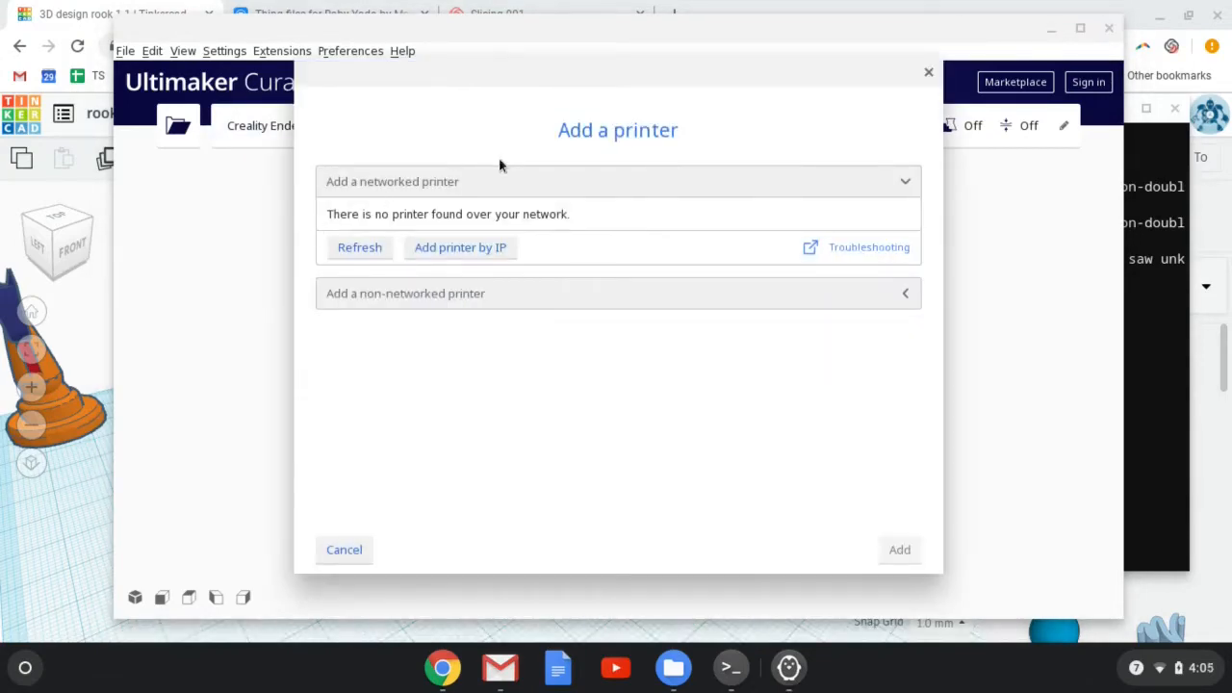
left_click(380, 294)
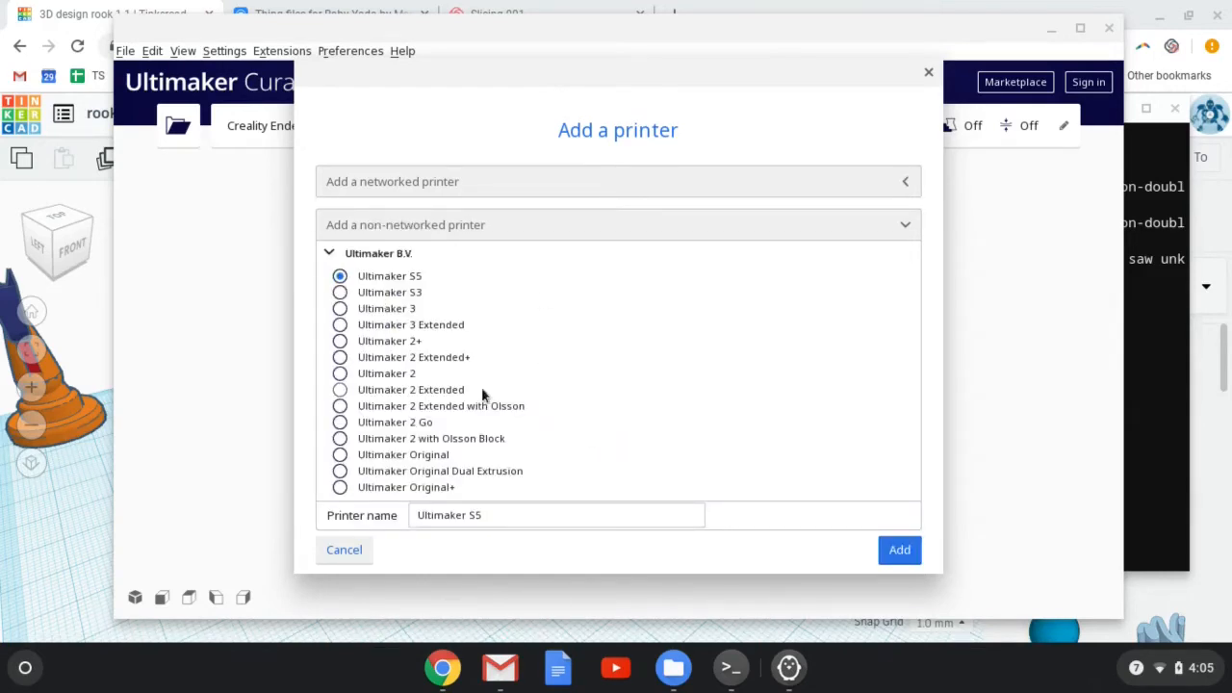
scroll(485, 389, "down", 1)
scroll(487, 388, "down", 10)
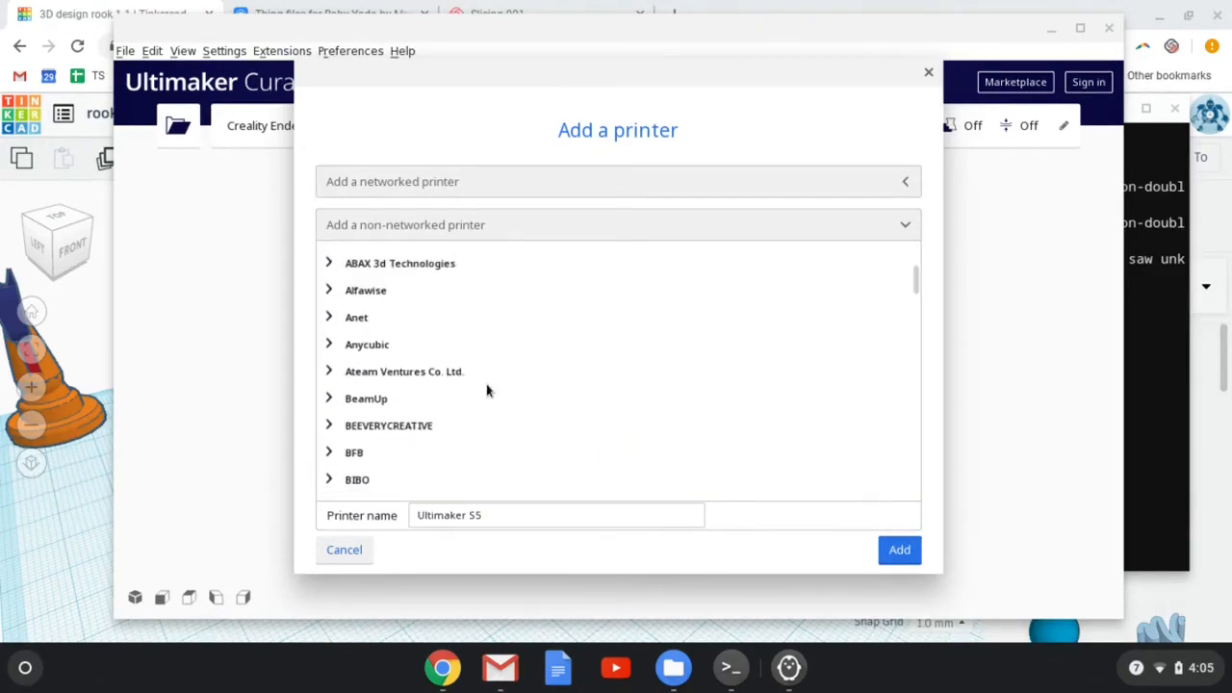
scroll(485, 390, "down", 3)
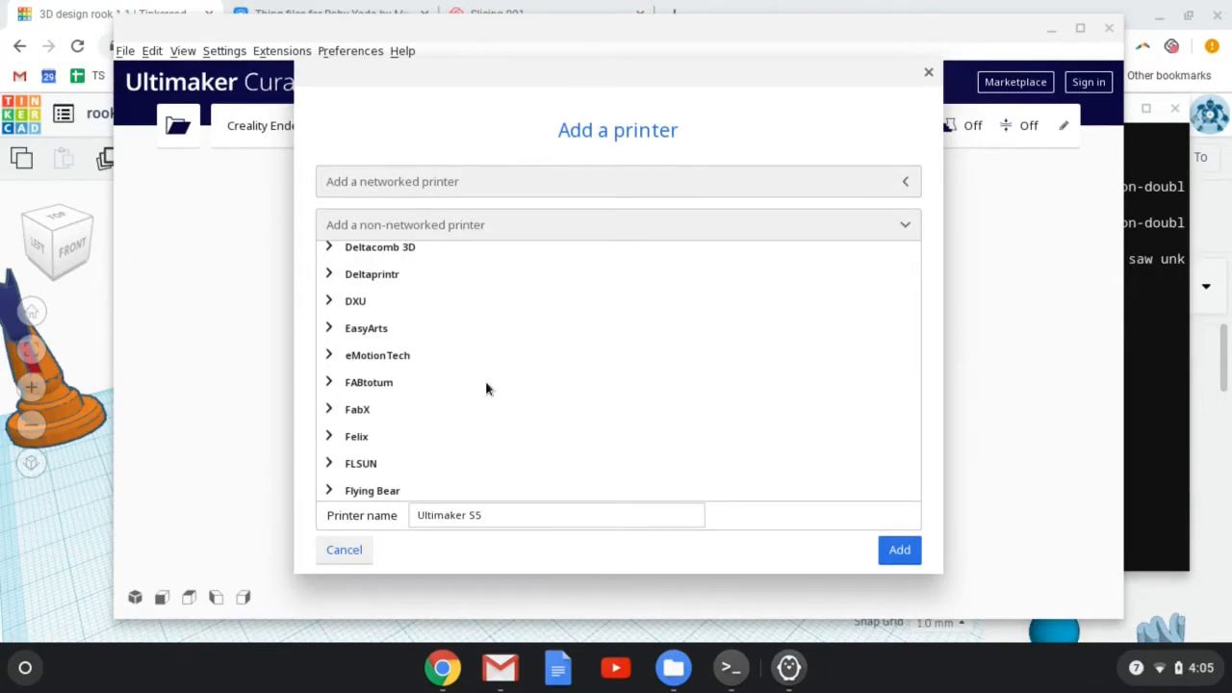
scroll(487, 388, "up", 1)
scroll(487, 387, "up", 2)
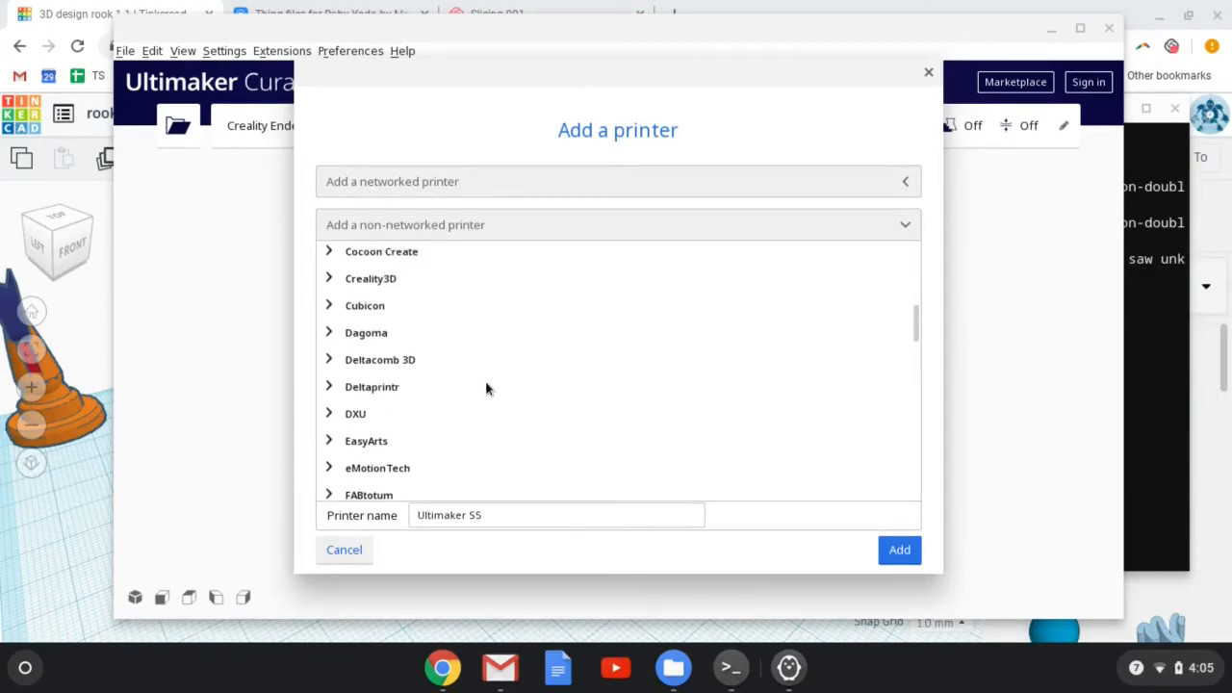
left_click(330, 288)
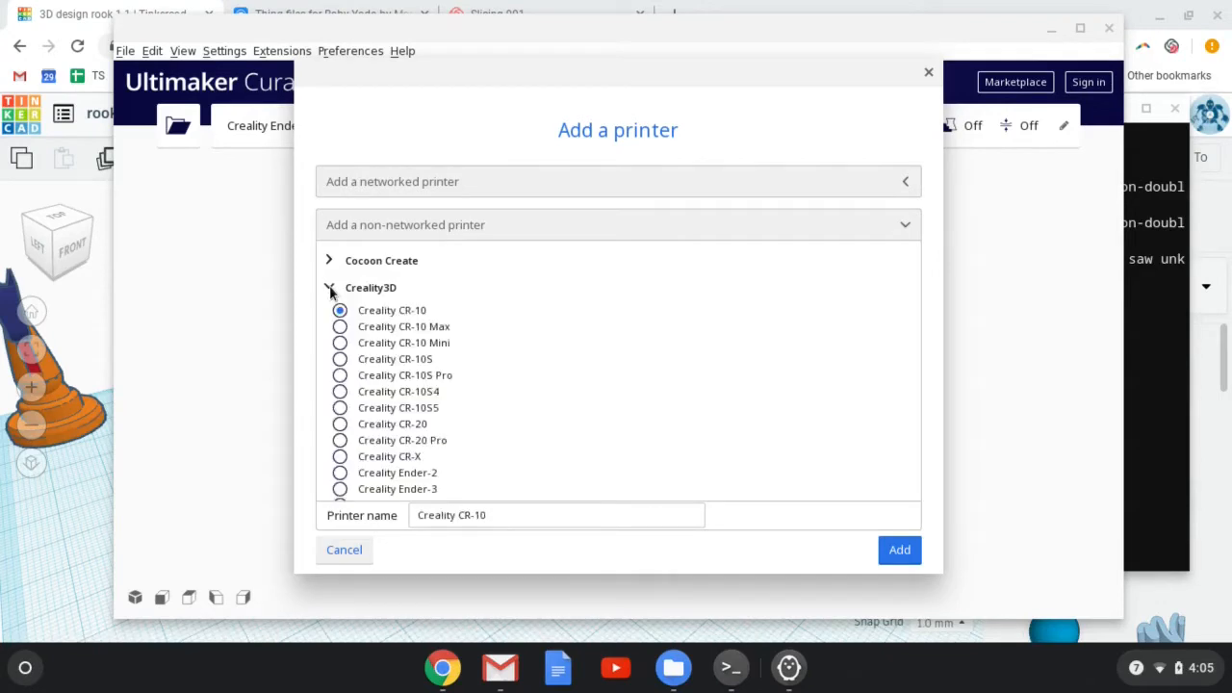
scroll(570, 358, "down", 4)
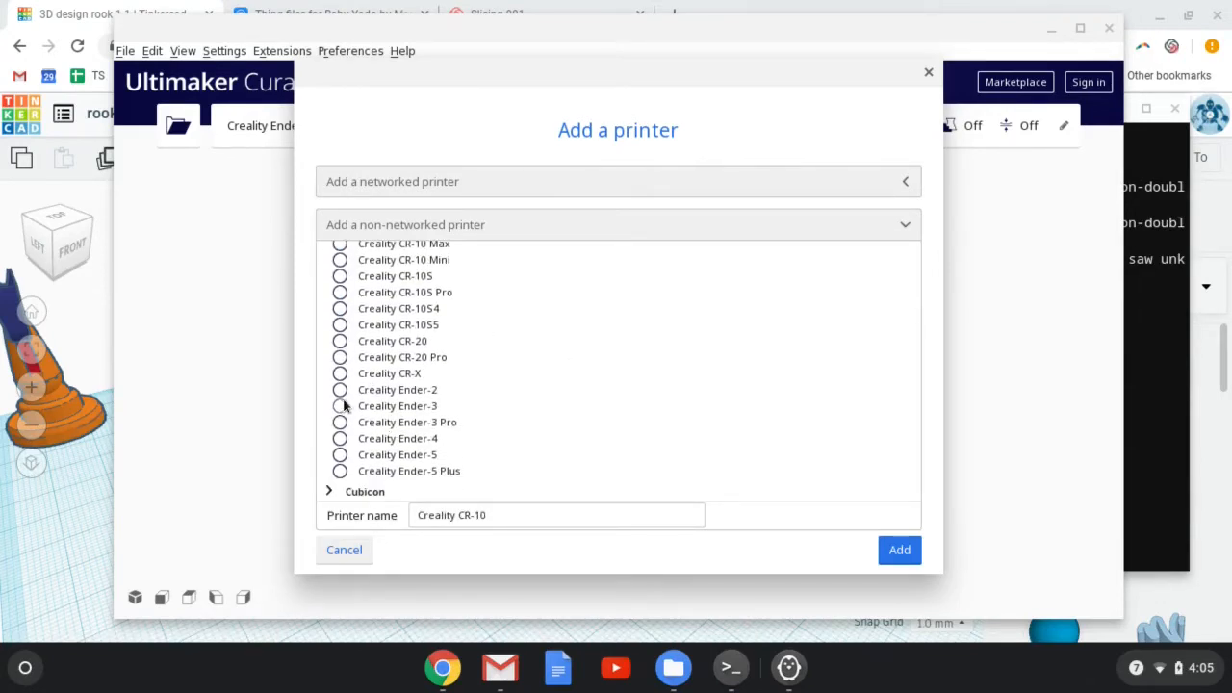
left_click(342, 406)
left_click(927, 74)
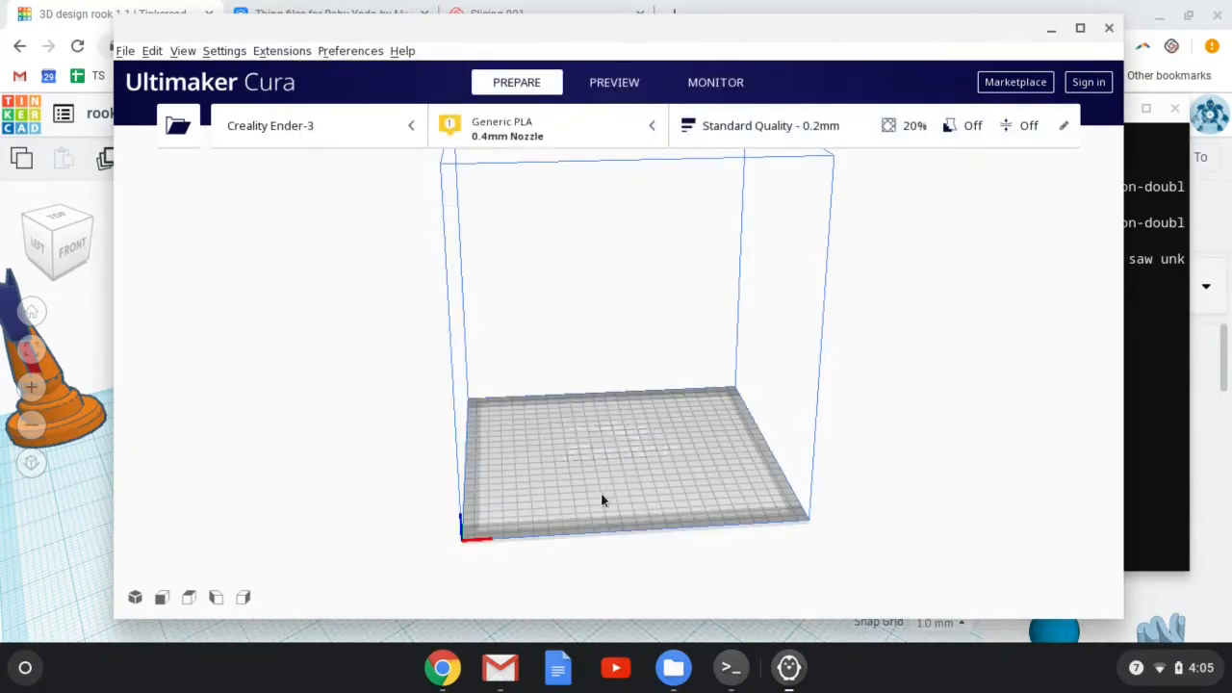
Examine the empty Ender-3 build plate and print volume from above, from the sides and from behind, both close up and farther away.
right_click_drag(677, 371, 679, 473)
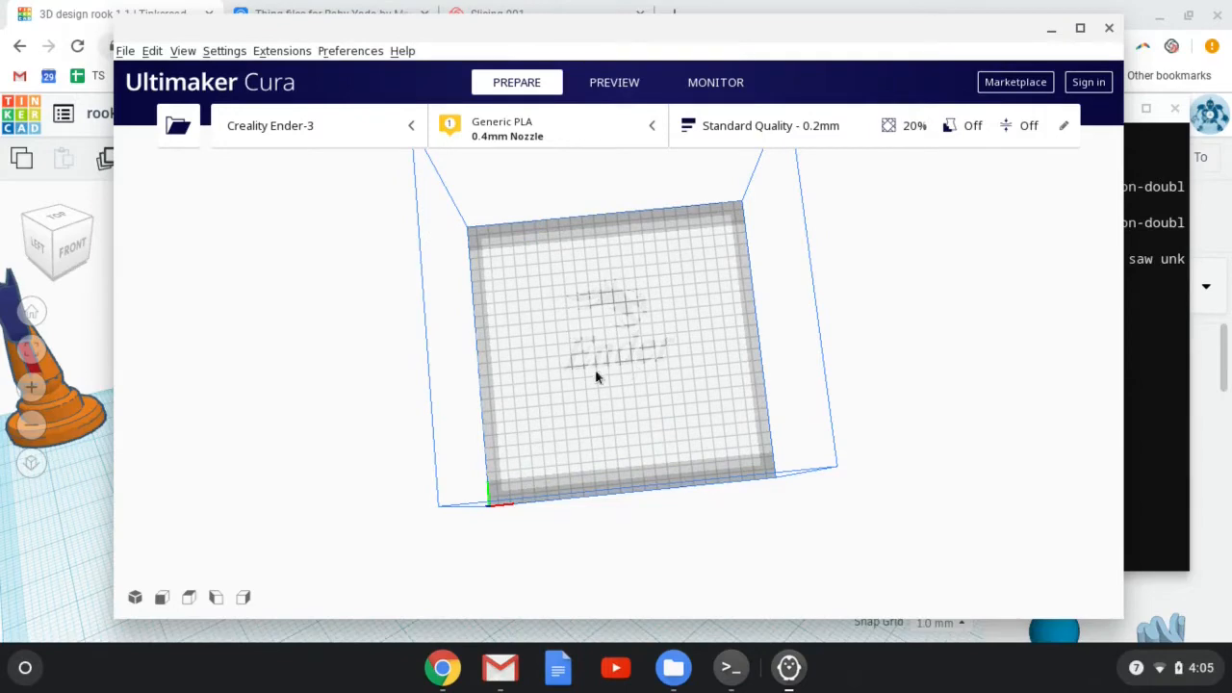
right_click_drag(703, 470, 619, 394)
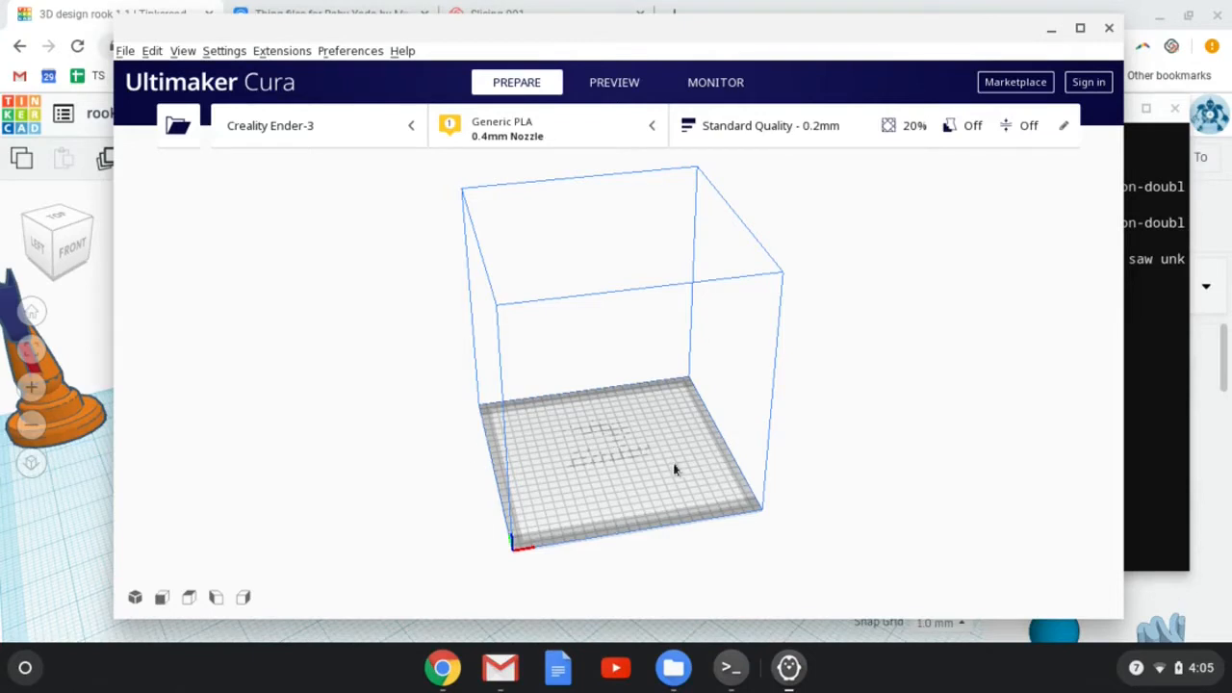
right_click_drag(697, 470, 599, 443)
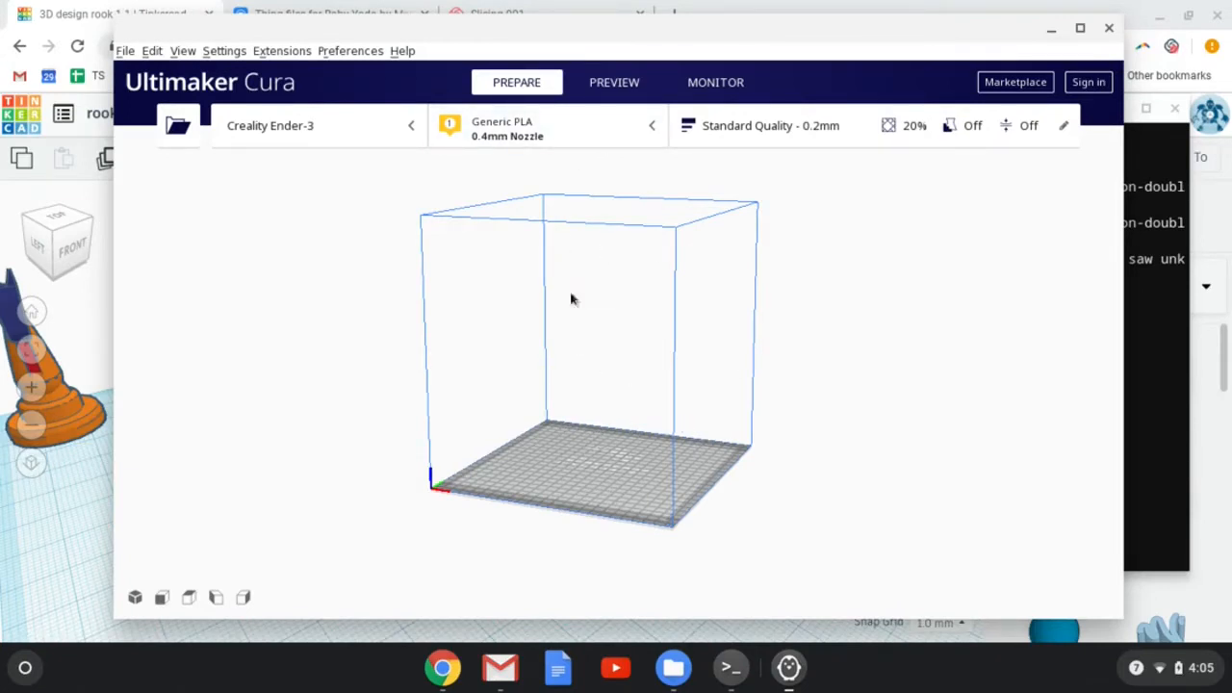
right_click_drag(517, 458, 403, 379)
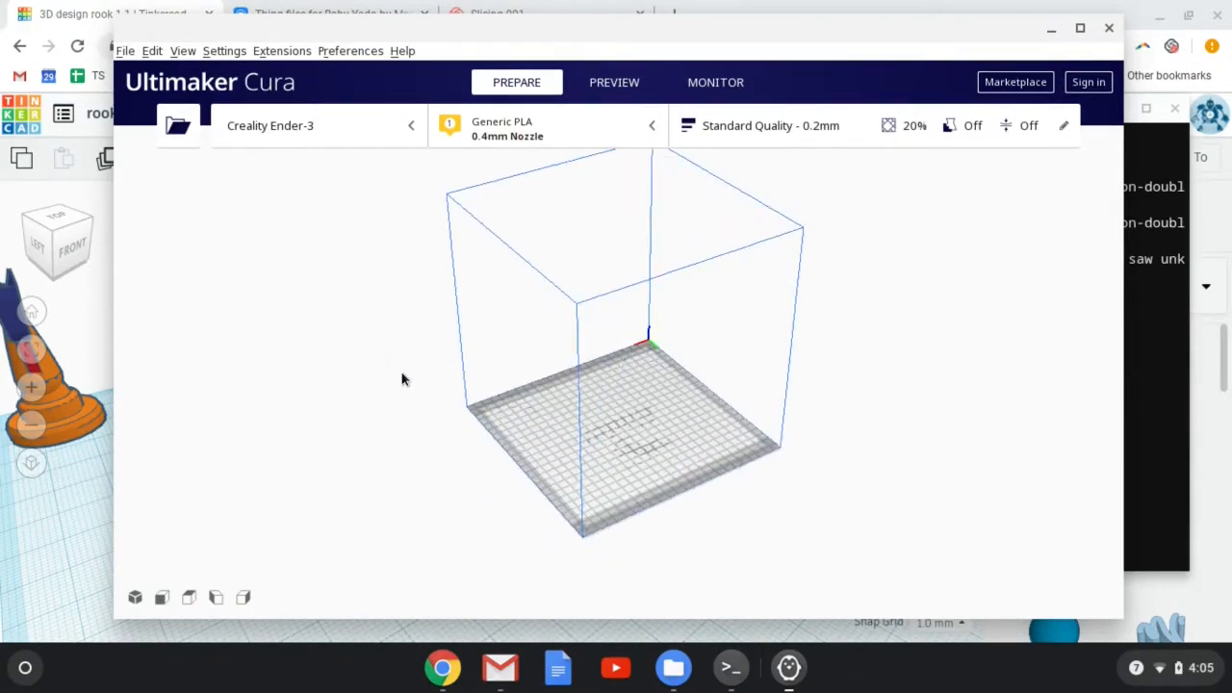
right_click_drag(638, 398, 483, 448)
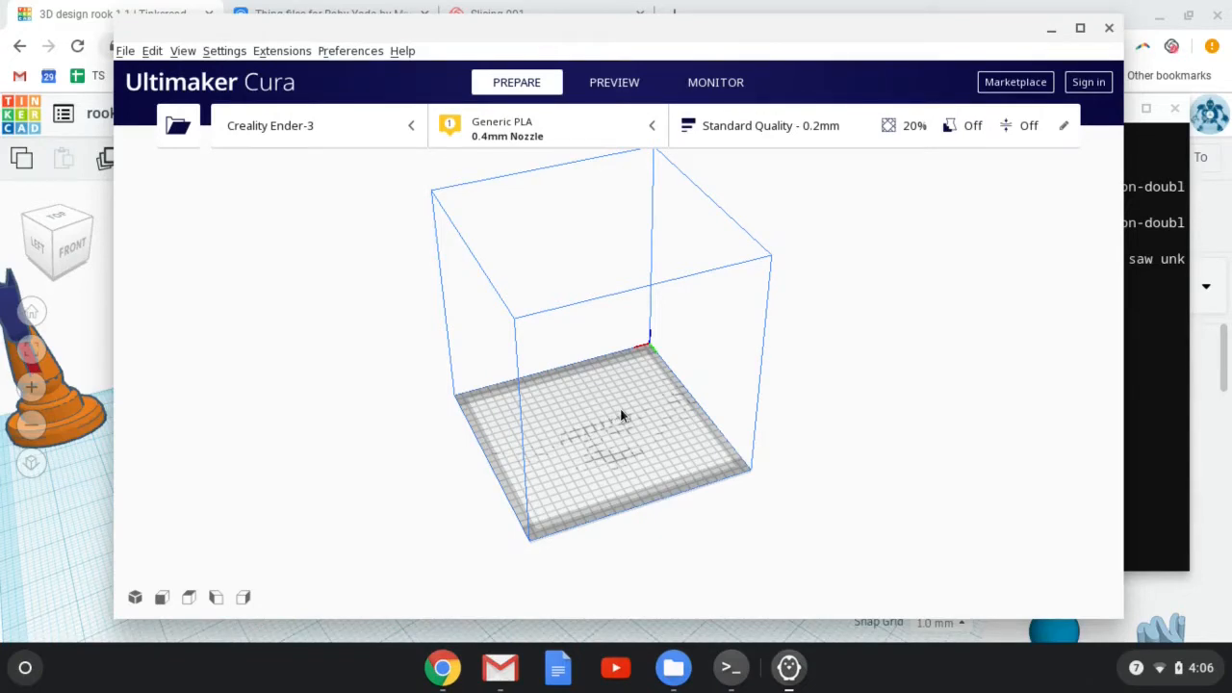
right_click_drag(621, 416, 501, 408)
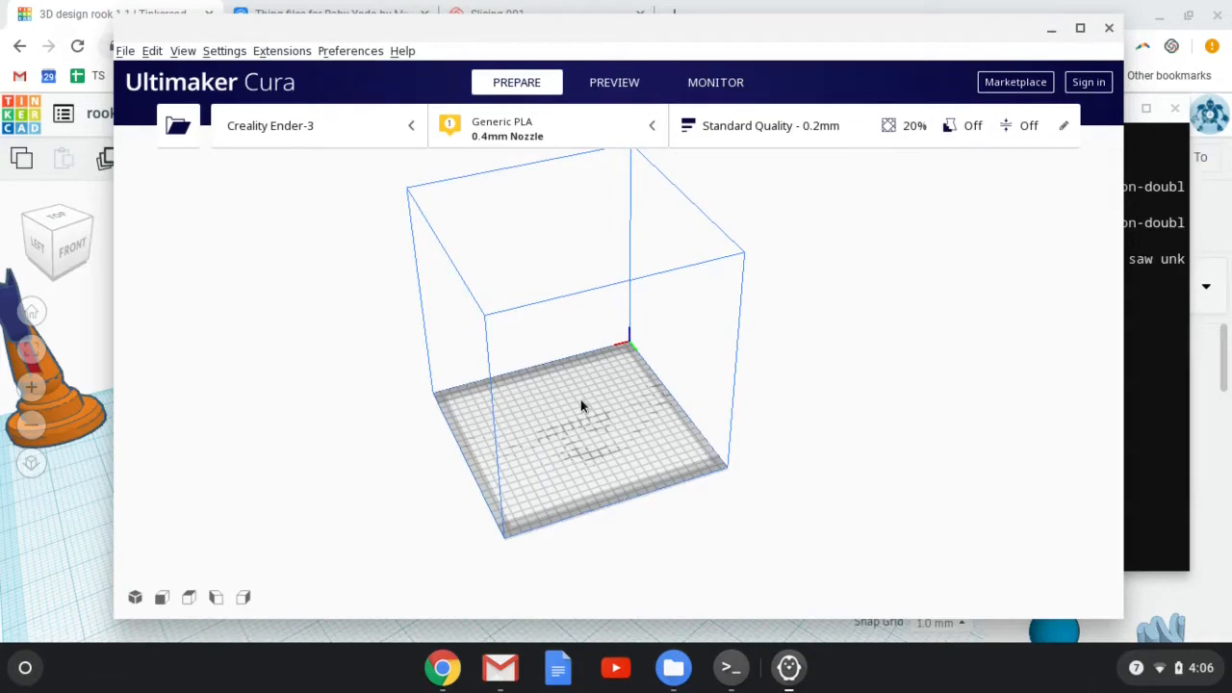
scroll(585, 408, "down", 2)
scroll(585, 407, "up", 4)
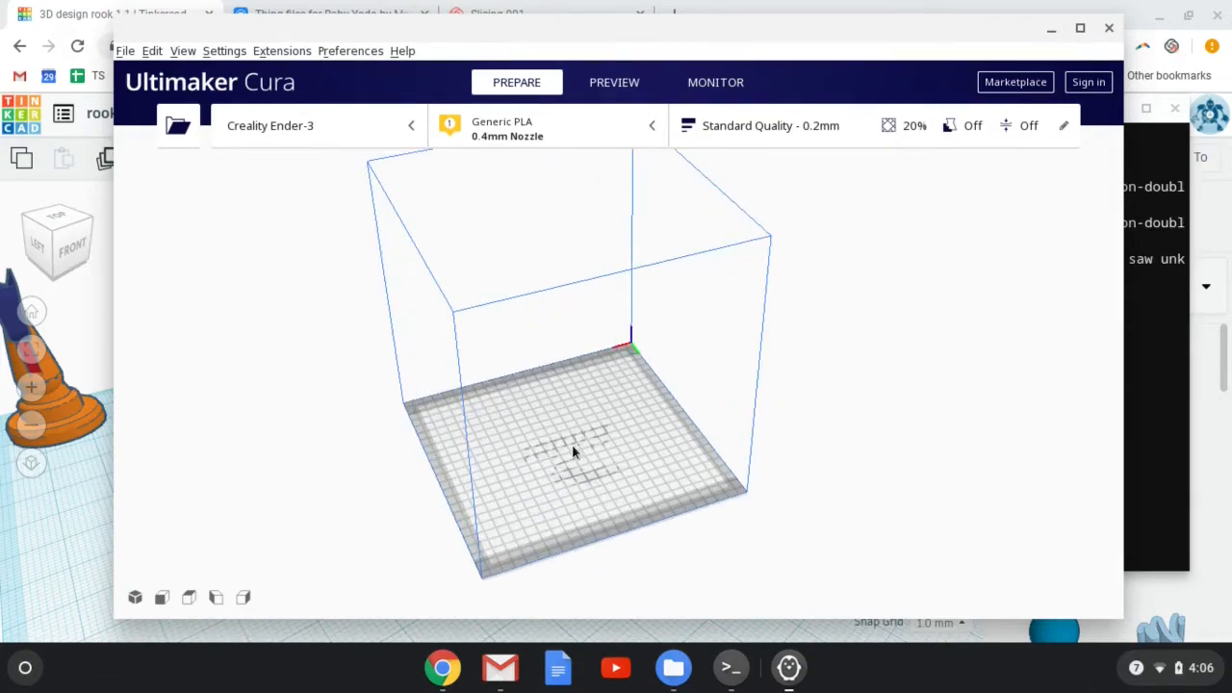
scroll(573, 451, "up", 2)
scroll(571, 449, "down", 3)
scroll(572, 449, "up", 3)
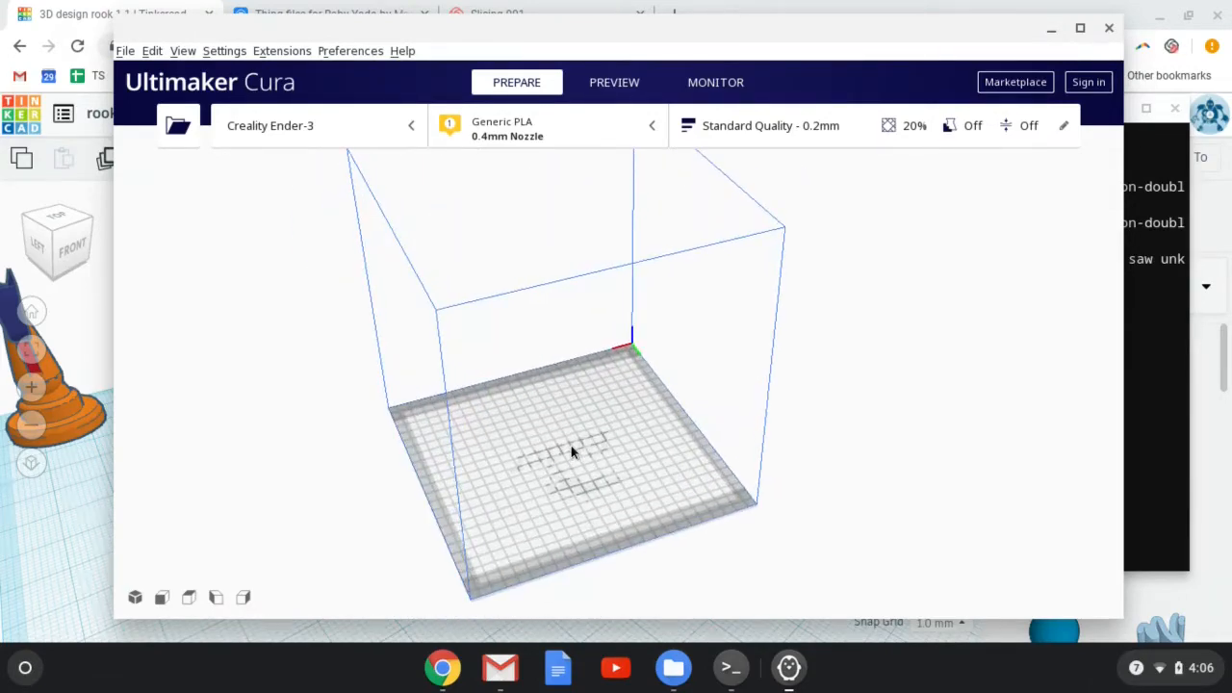
scroll(569, 452, "down", 3)
scroll(569, 453, "up", 4)
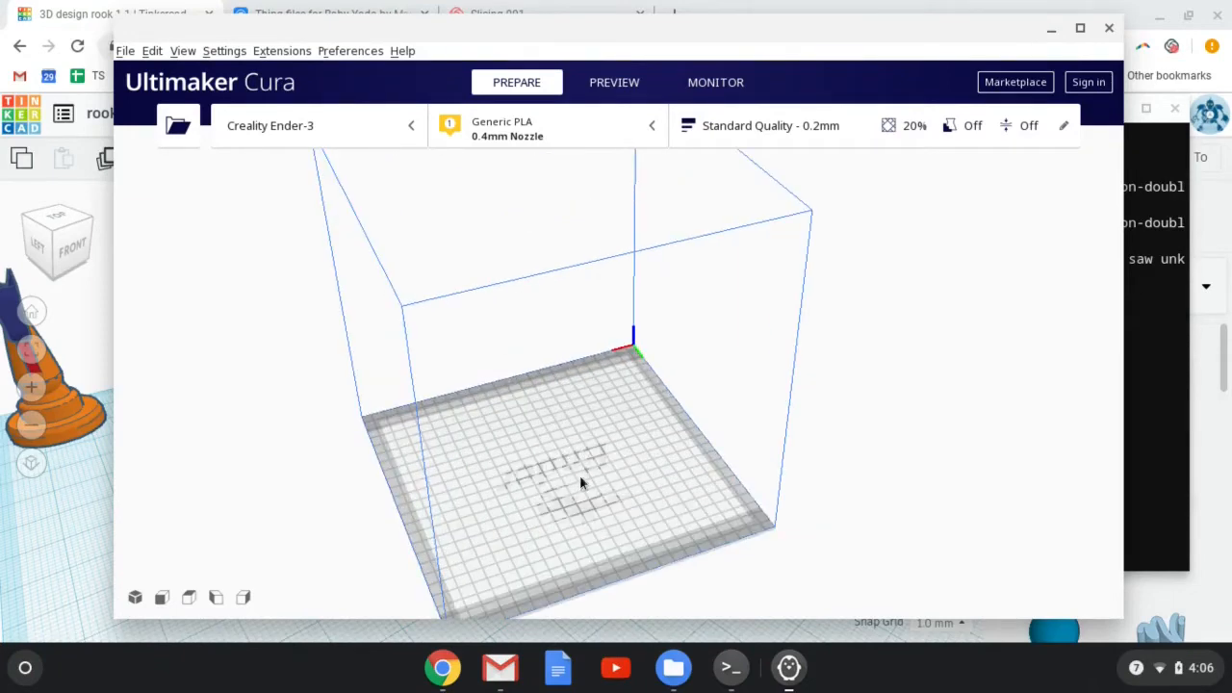
right_click_drag(581, 483, 659, 468)
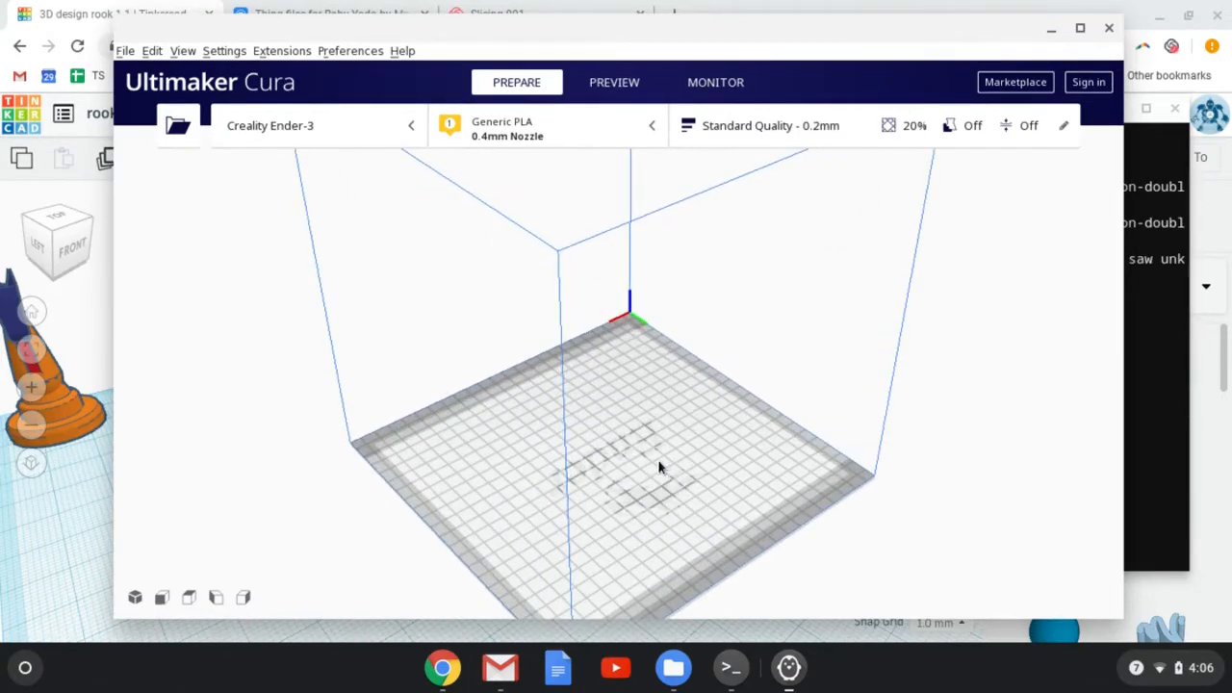
scroll(659, 468, "down", 2)
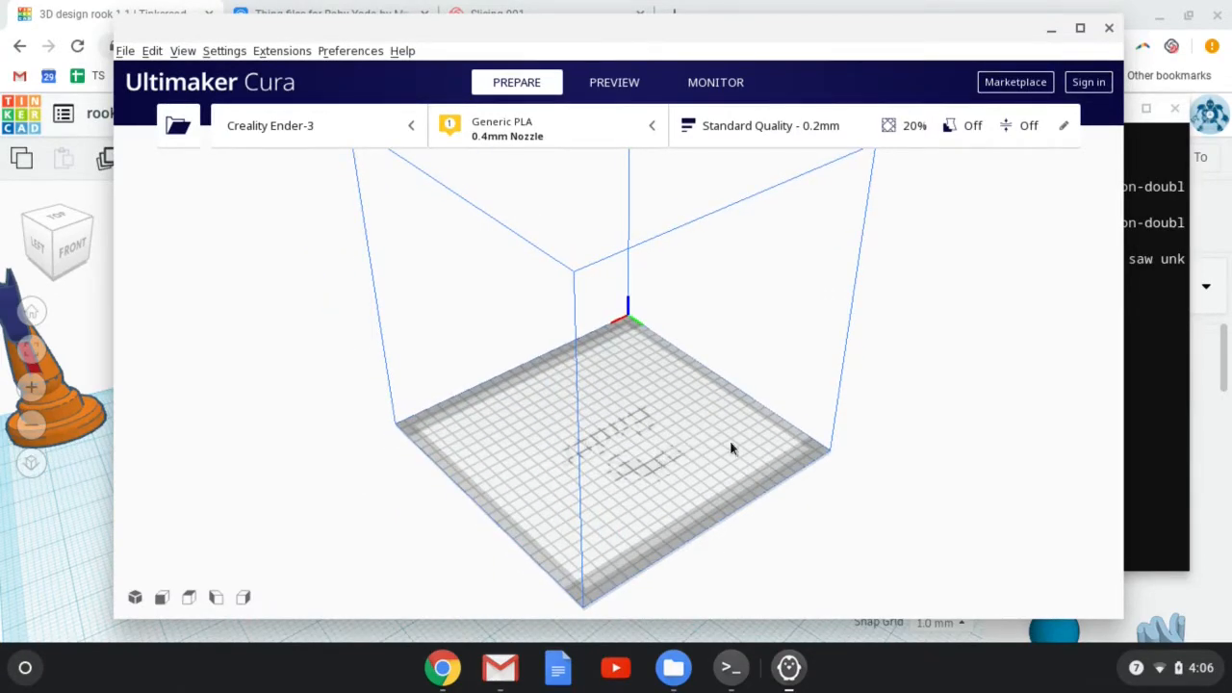
right_click_drag(731, 445, 631, 414)
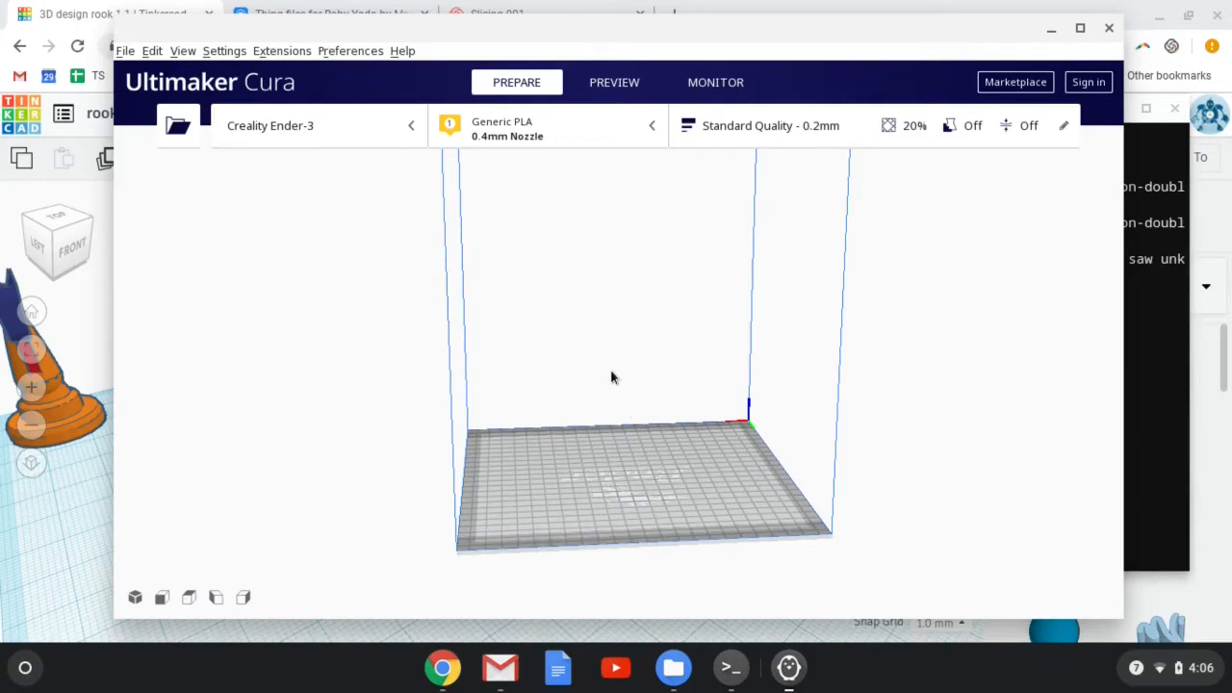
scroll(643, 323, "down", 2)
right_click_drag(589, 344, 625, 459)
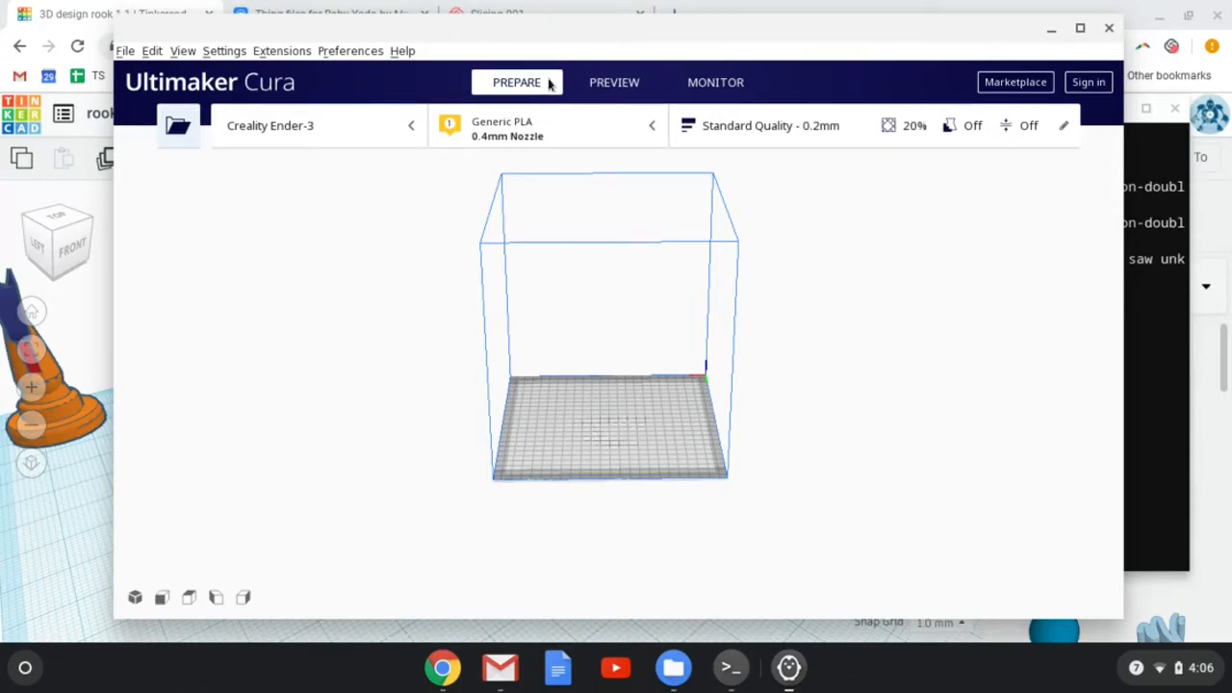
Open rook 1.1.stl from the home folder to load the rook onto the build plate.
key("ctrl+o")
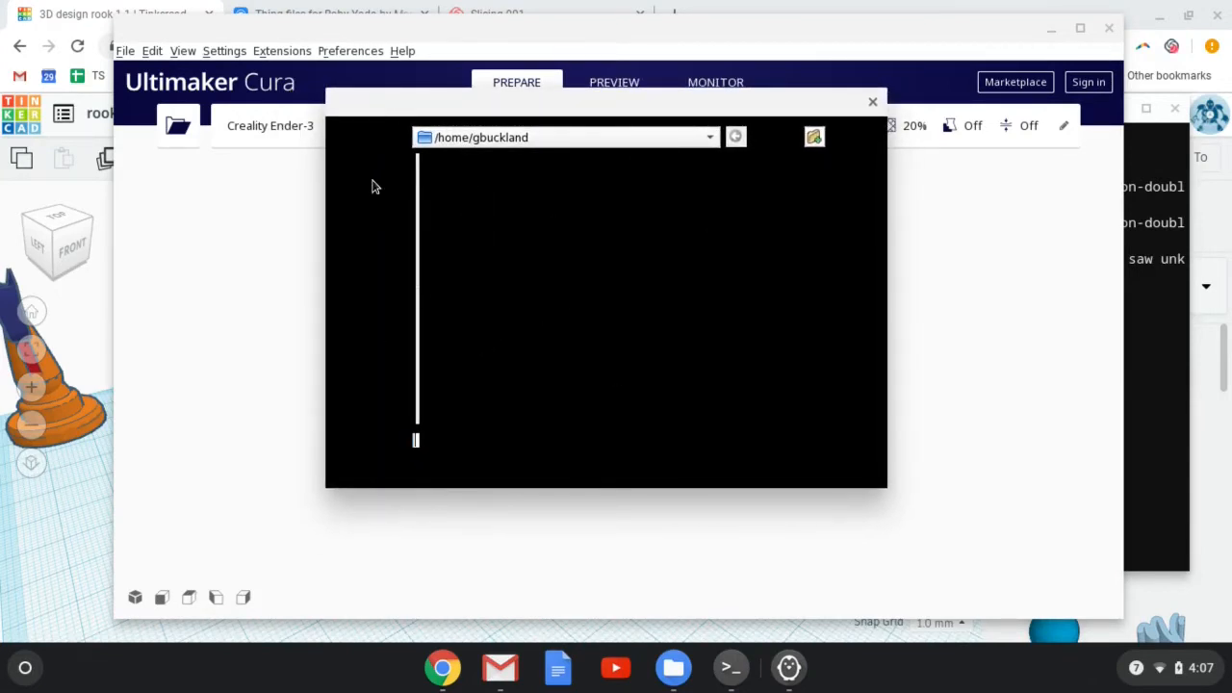
left_click(481, 200)
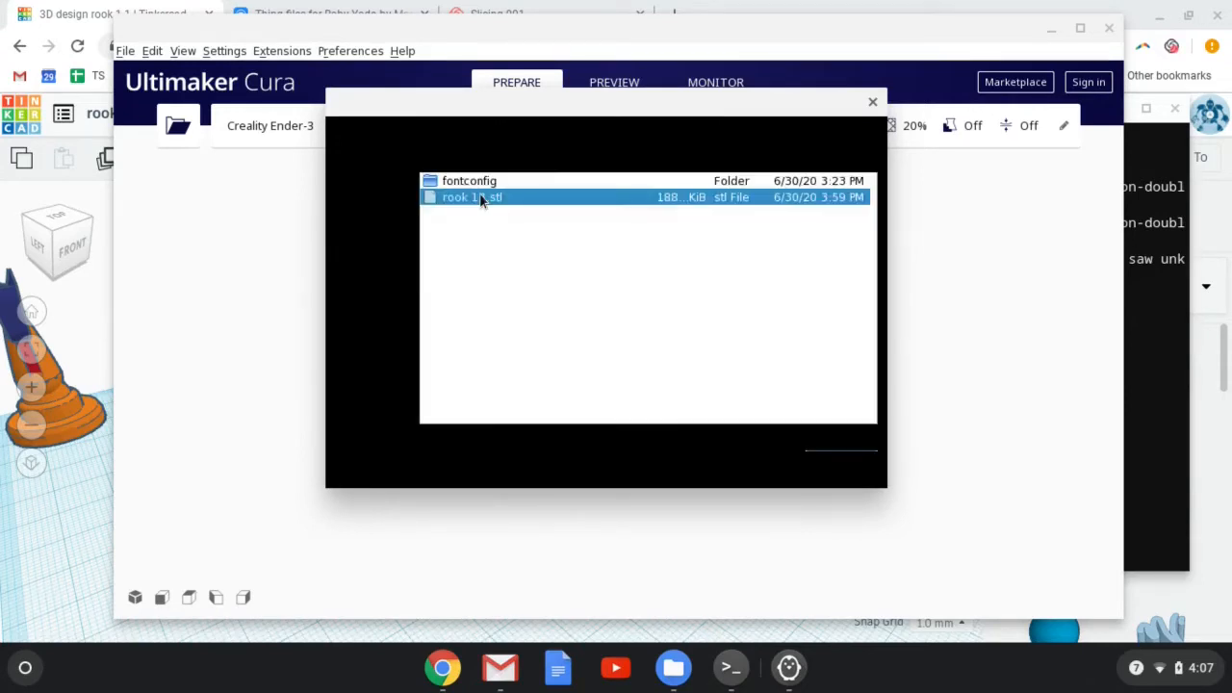
left_click(521, 265)
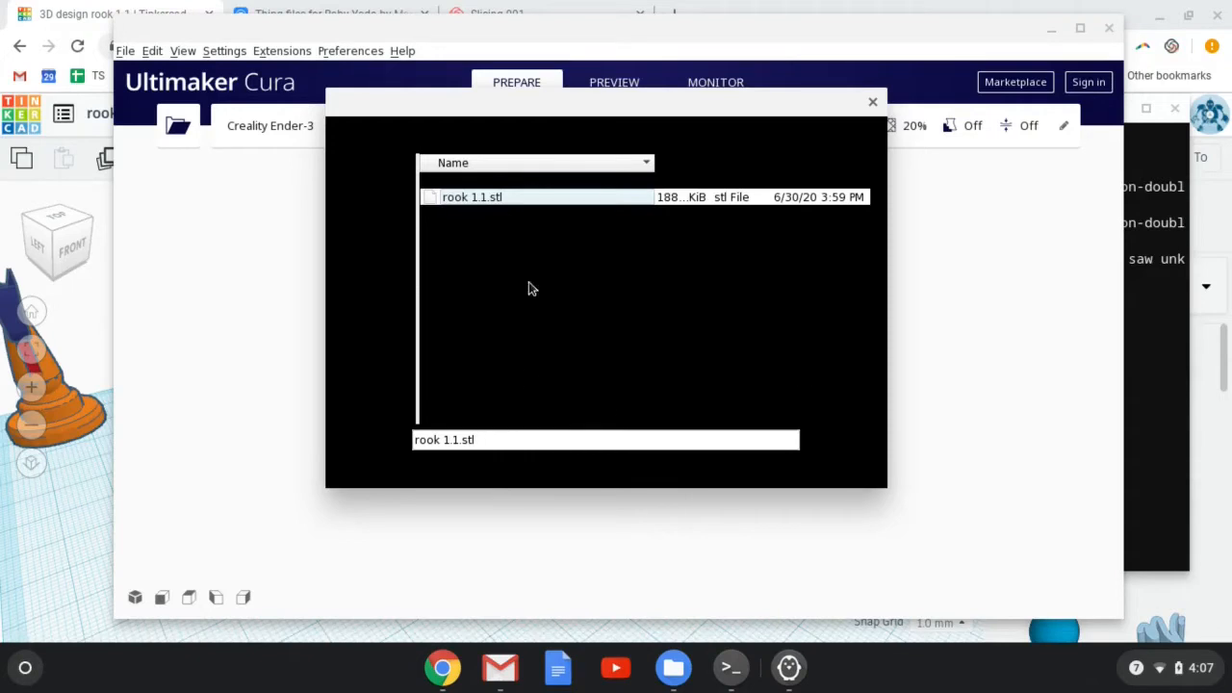
double_click(475, 196)
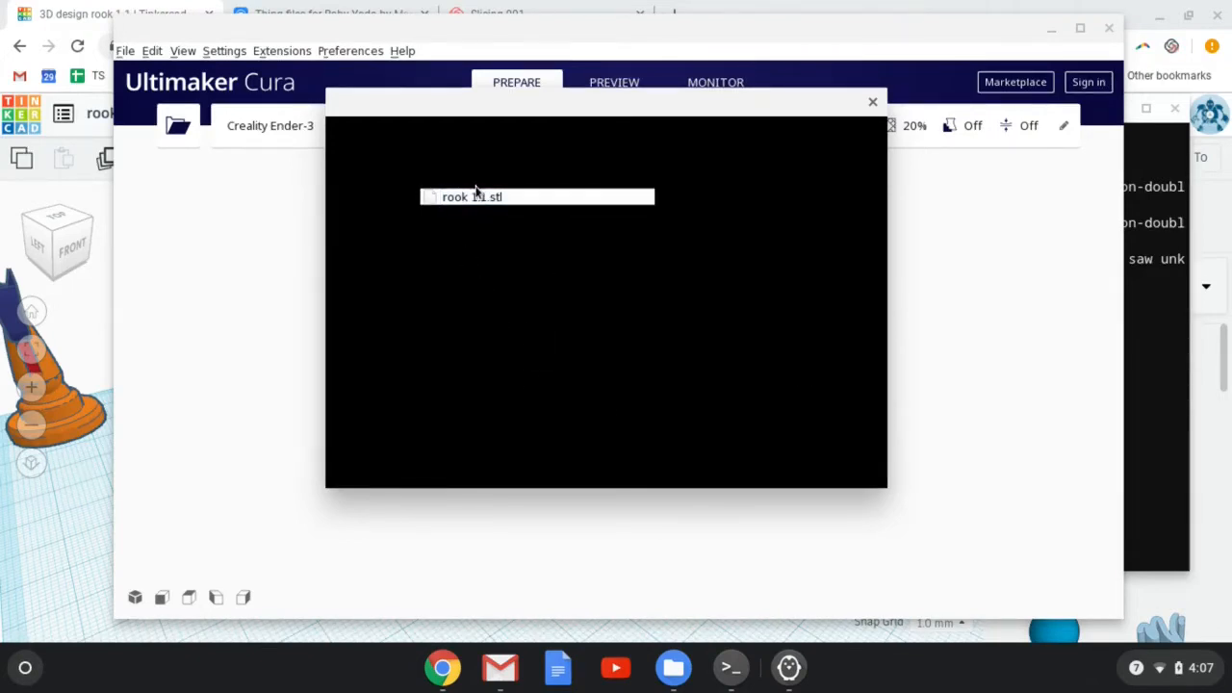
left_click(482, 198)
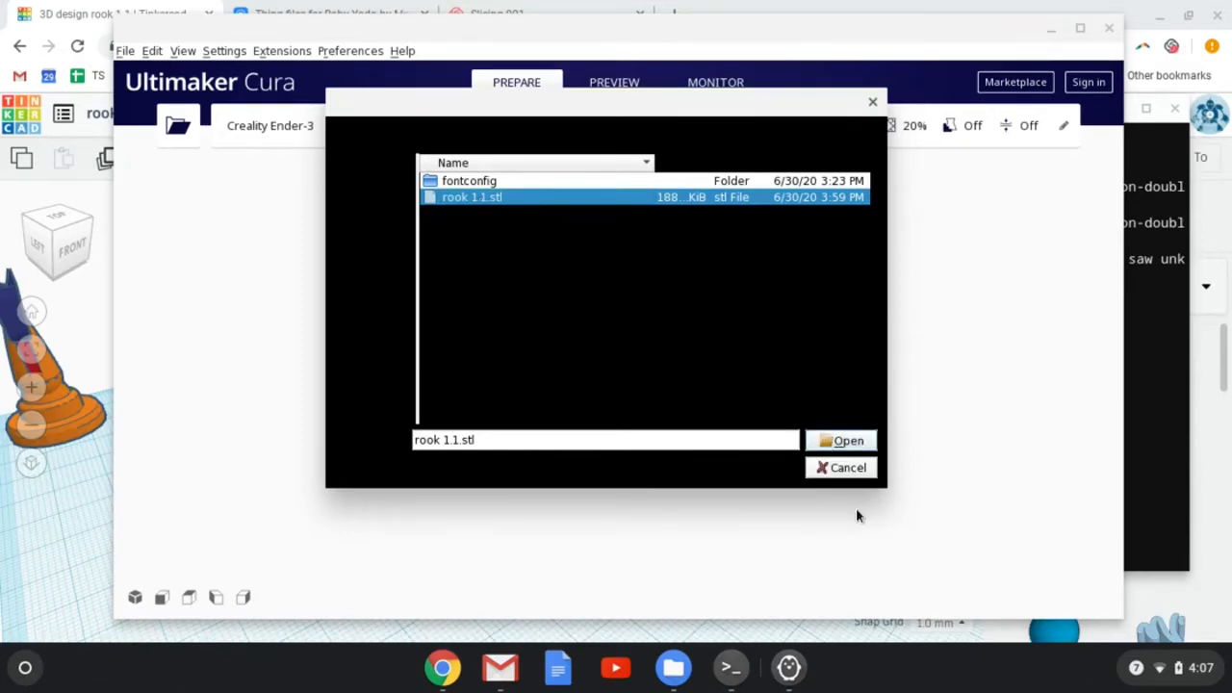
left_click(840, 441)
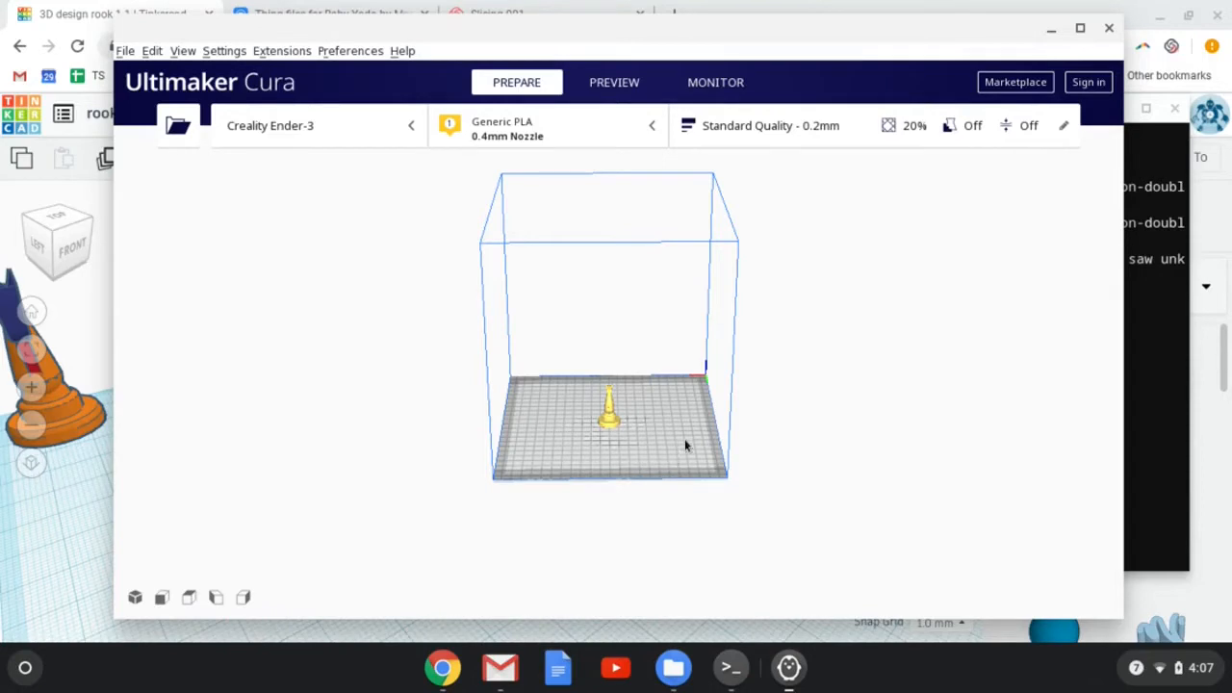
Select the rook and move it across the build plate to about X -8.5 mm, Y -6.4 mm.
right_click_drag(641, 423, 621, 443)
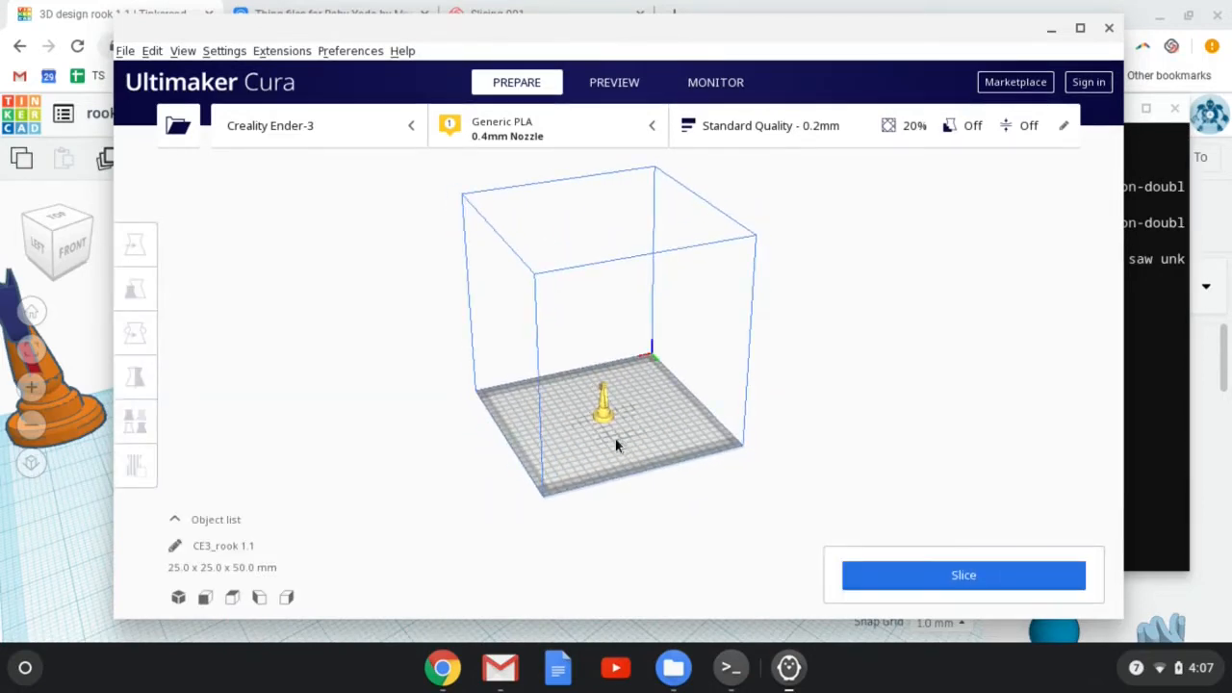
scroll(617, 444, "up", 5)
middle_click_drag(631, 520, 659, 414)
right_click_drag(655, 474, 661, 417)
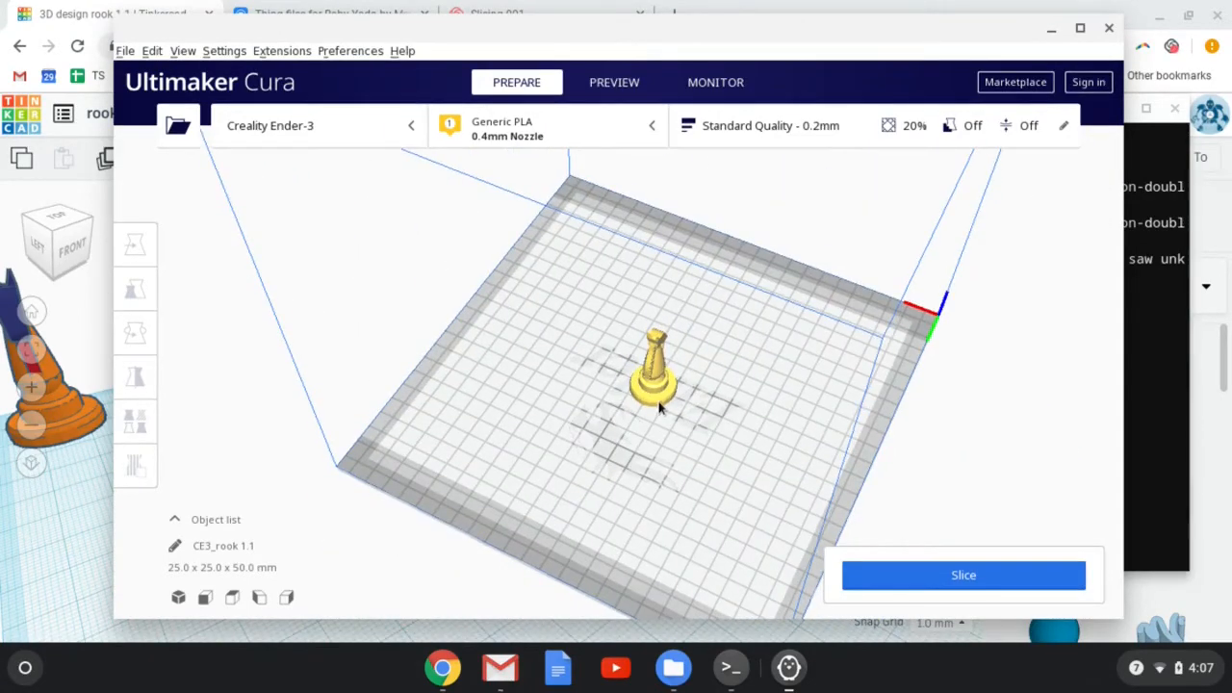
left_click(660, 408)
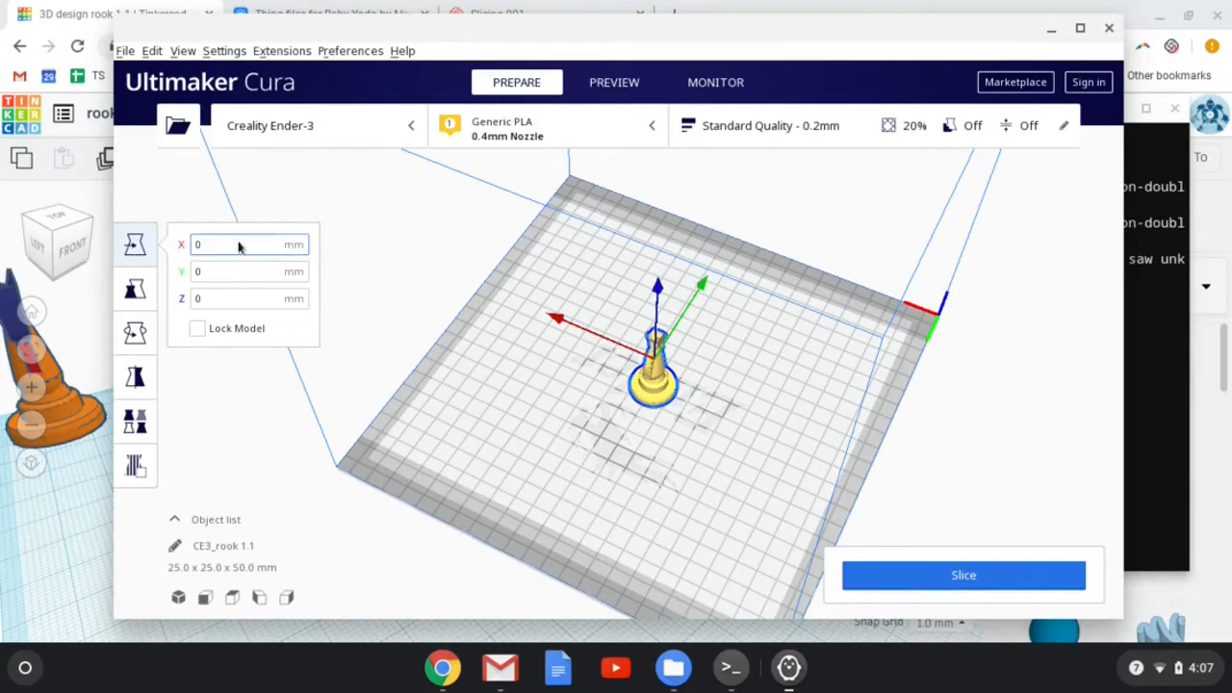
mouse_move(653, 400)
left_mouse_down()
mouse_move(580, 297)
mouse_move(828, 332)
mouse_move(676, 419)
mouse_move(656, 412)
left_mouse_up()
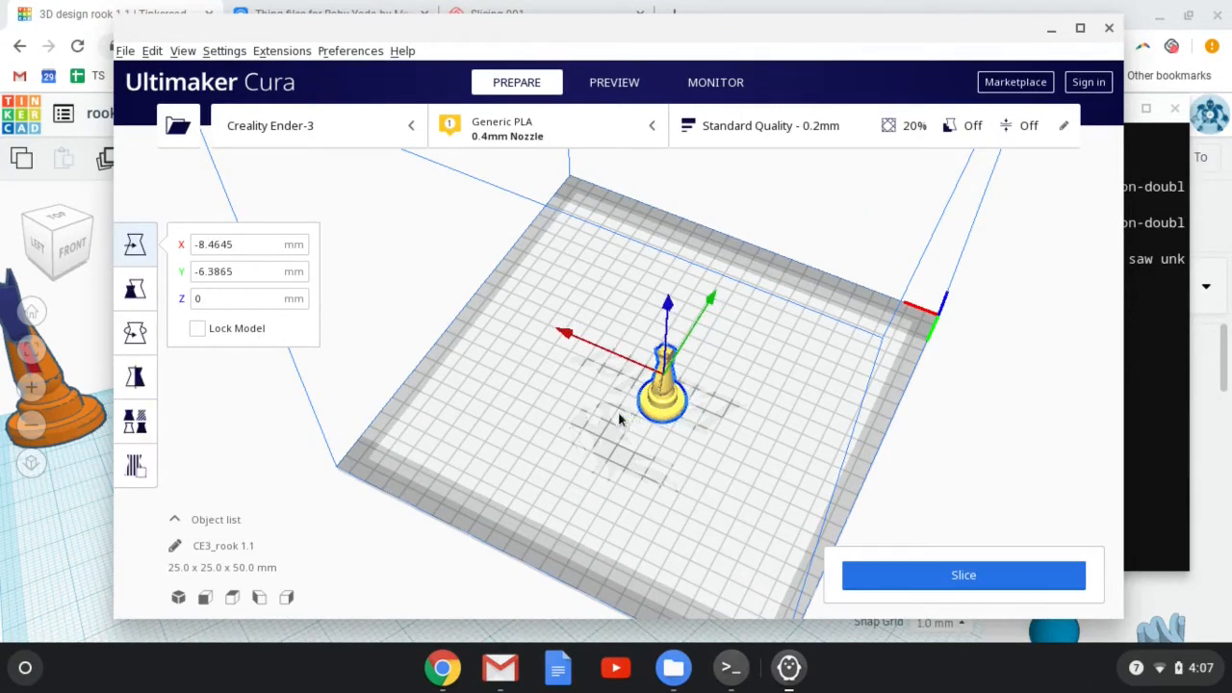
Undo the rook's last moves across the build plate.
key("ctrl+z")
key("ctrl+z")
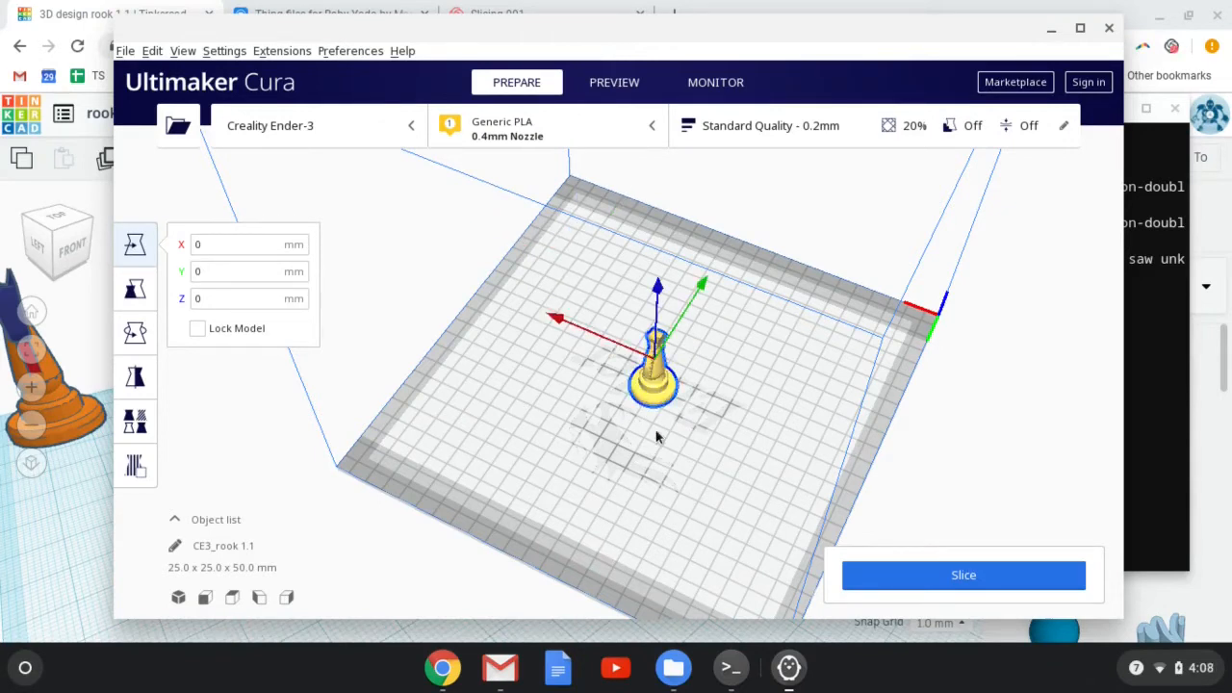
Set the rook's Y position to 45 mm, return it to 0 mm, and deselect the rook.
left_click(205, 271)
left_click_drag(212, 270, 173, 275)
type("45")
key("Return")
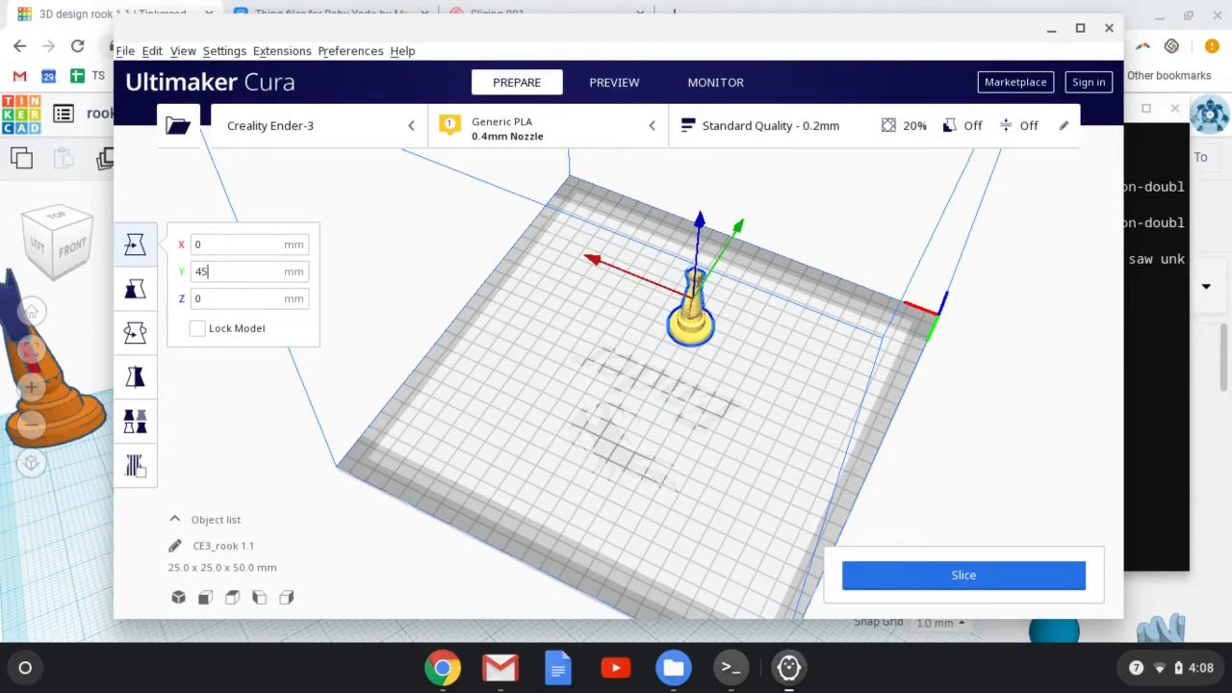
double_click(202, 272)
type("0")
left_click(489, 391)
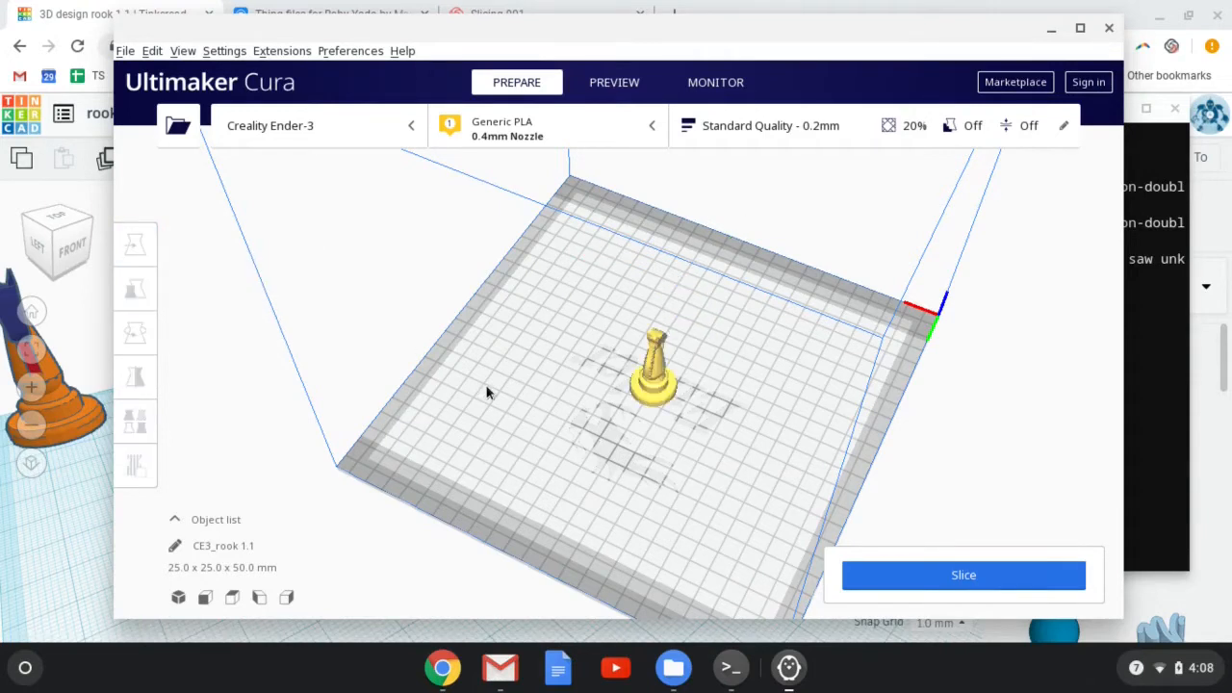
Select the rook and review its scaling dimensions and rotation rings from different angles, leaving its size and orientation as they are.
left_click(657, 390)
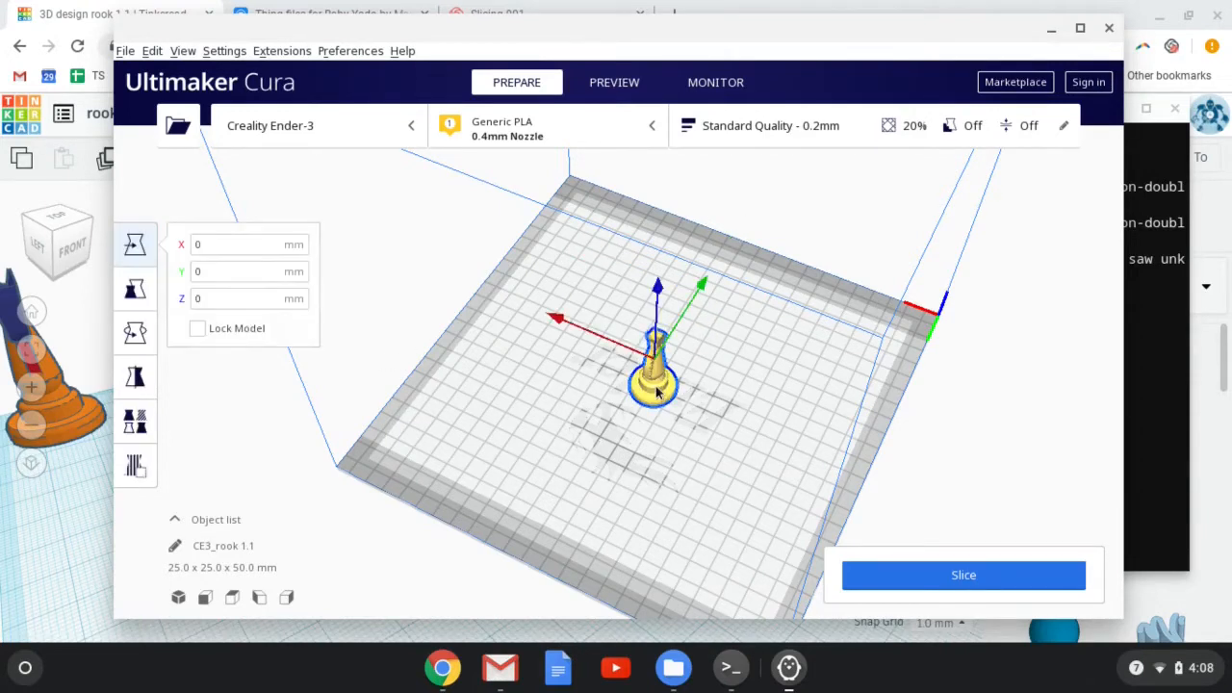
left_click(136, 291)
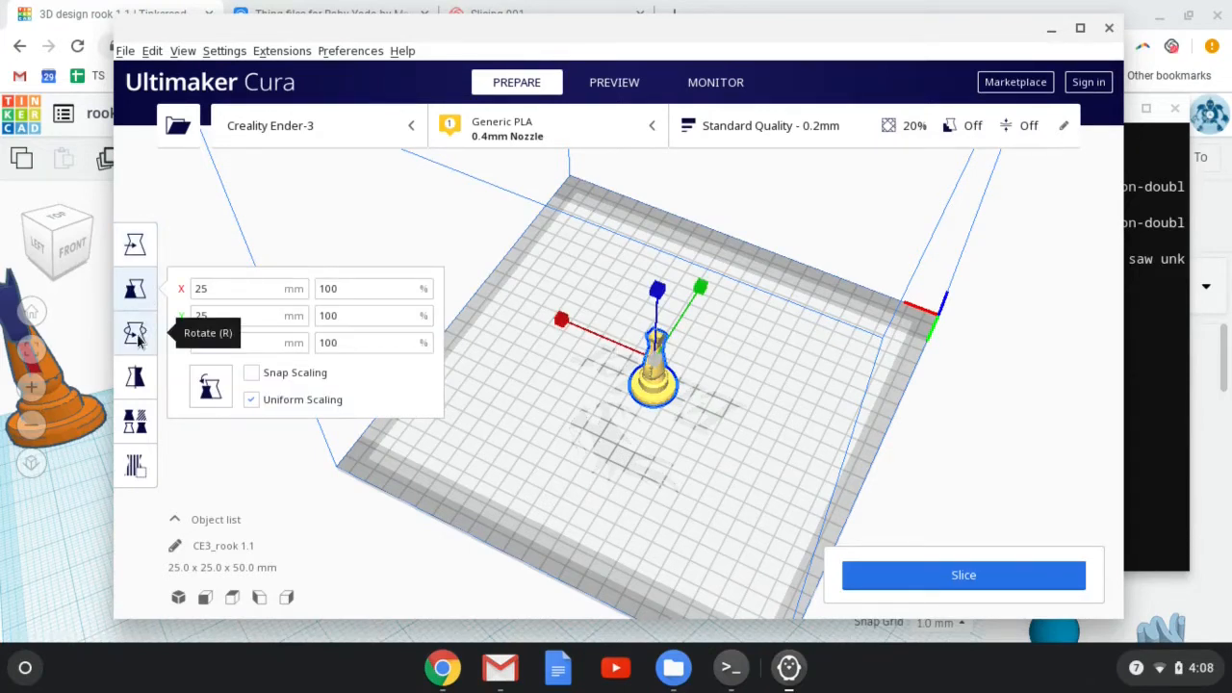
left_click(135, 334)
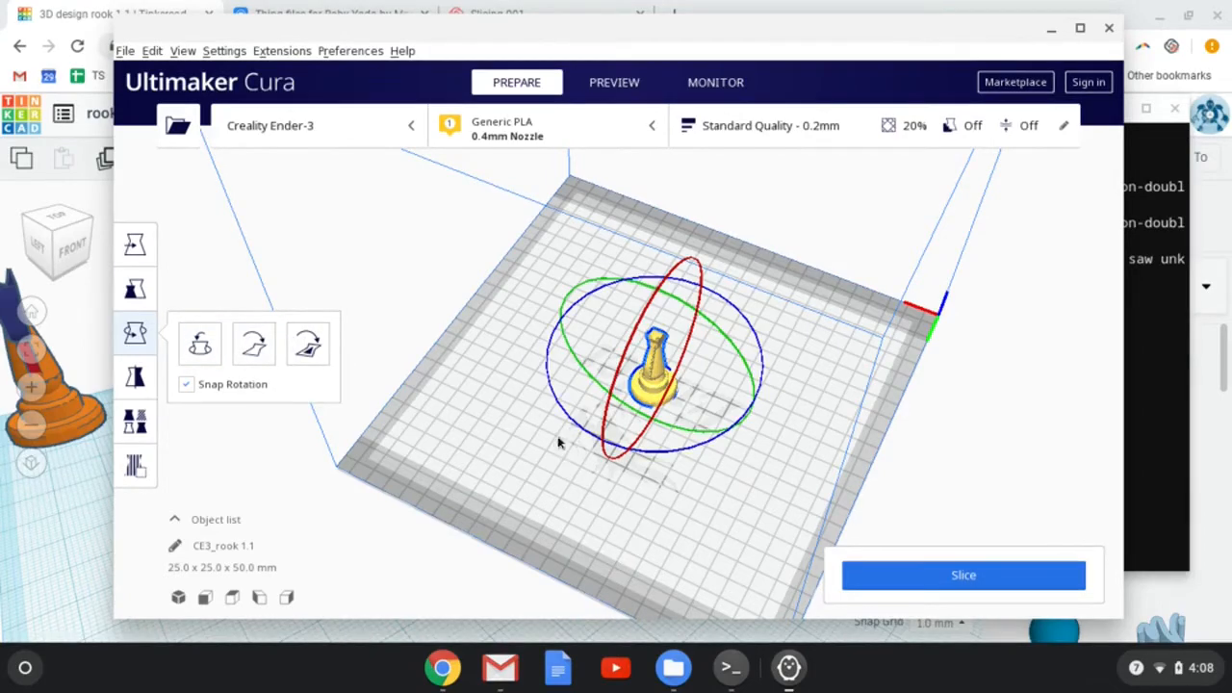
right_click_drag(558, 440, 669, 450)
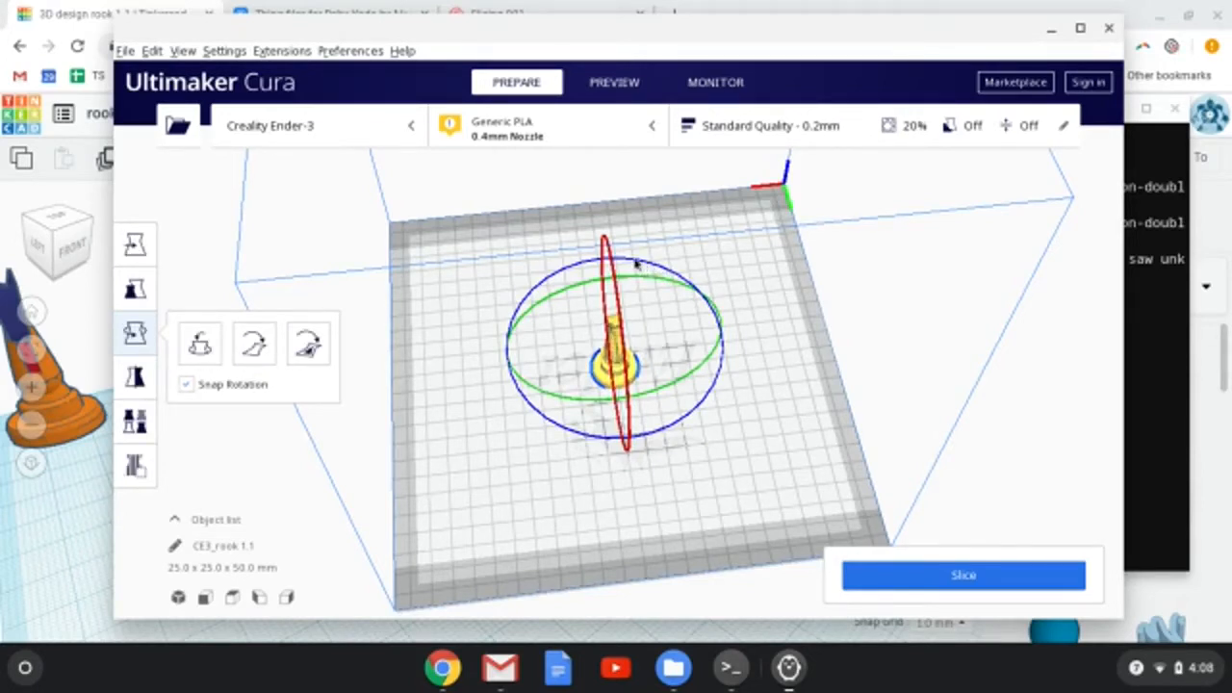
left_click_drag(636, 264, 616, 411)
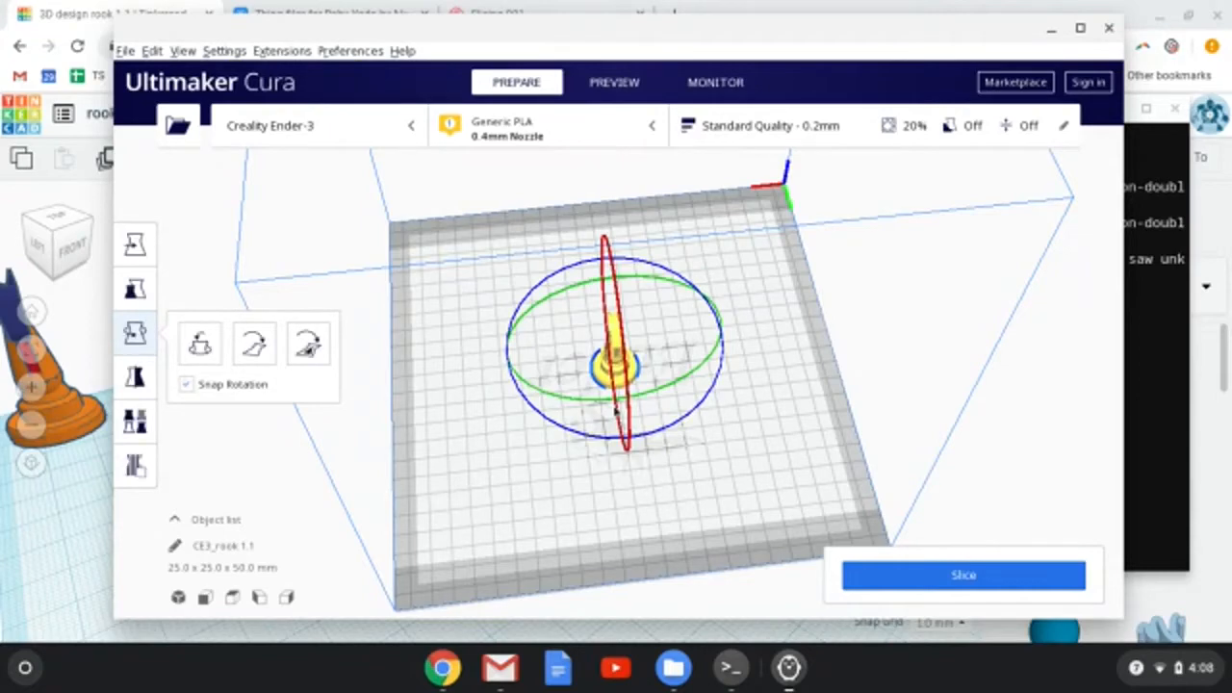
left_click(530, 506)
right_click_drag(556, 501, 540, 471)
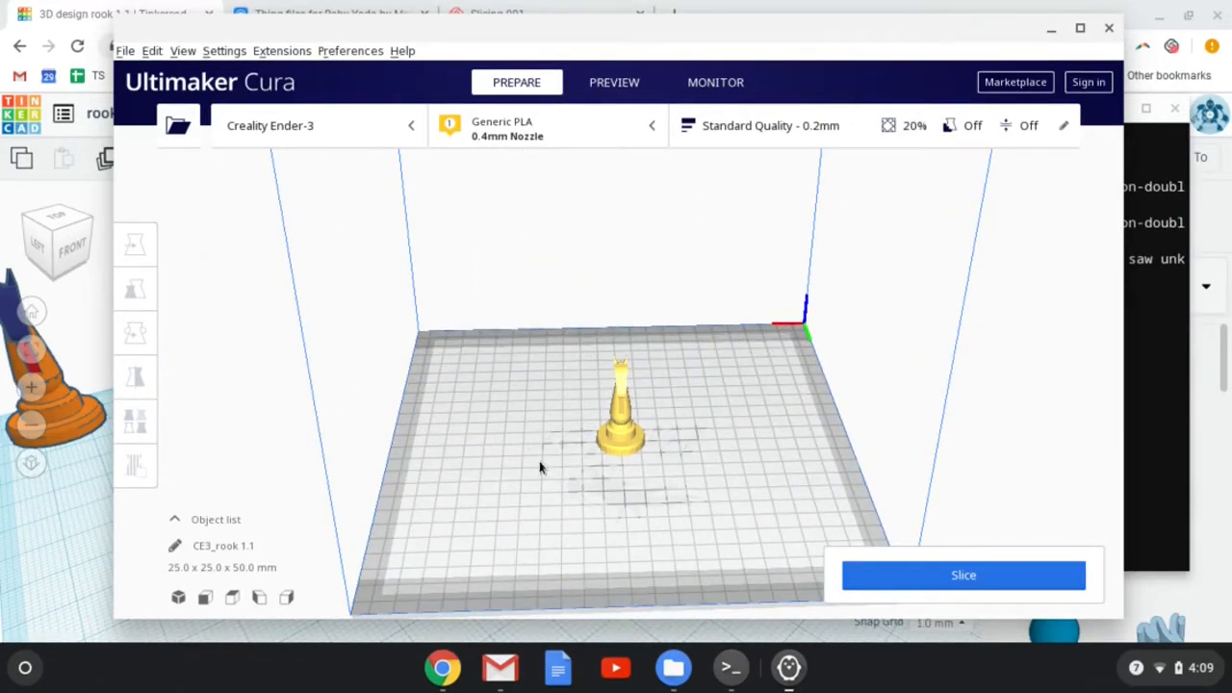
scroll(540, 468, "down", 2)
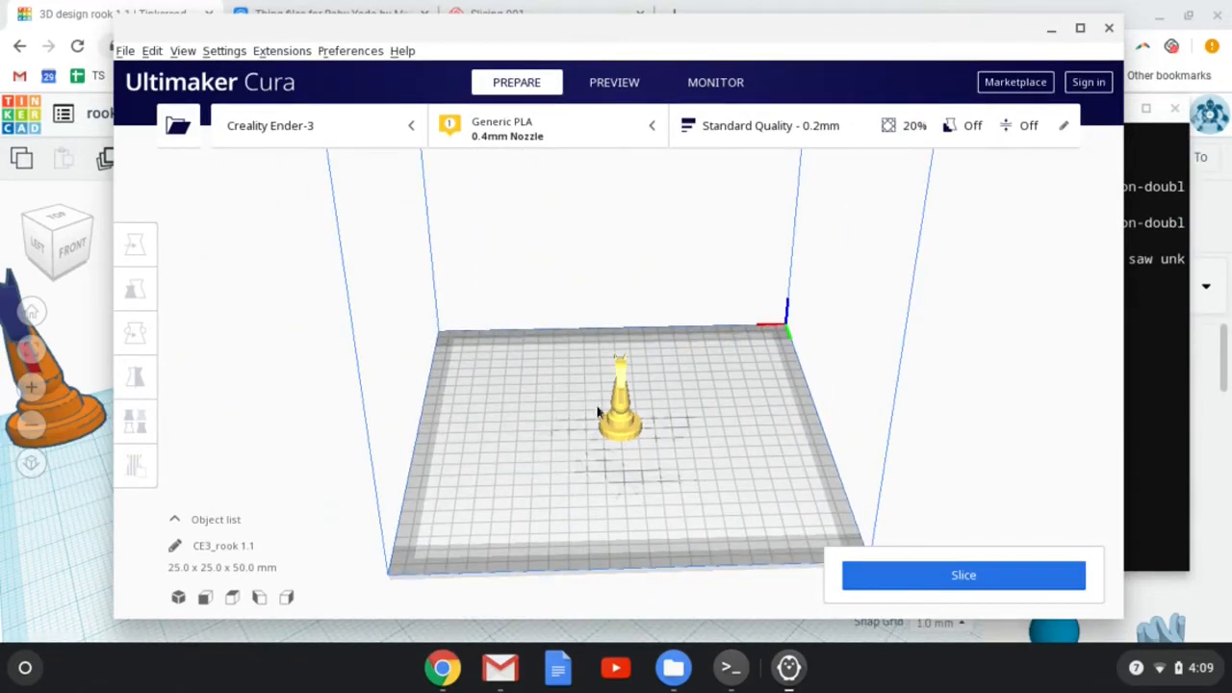
Select the rook again, review its mirror handles and per-model settings, and deselect it.
left_click(632, 433)
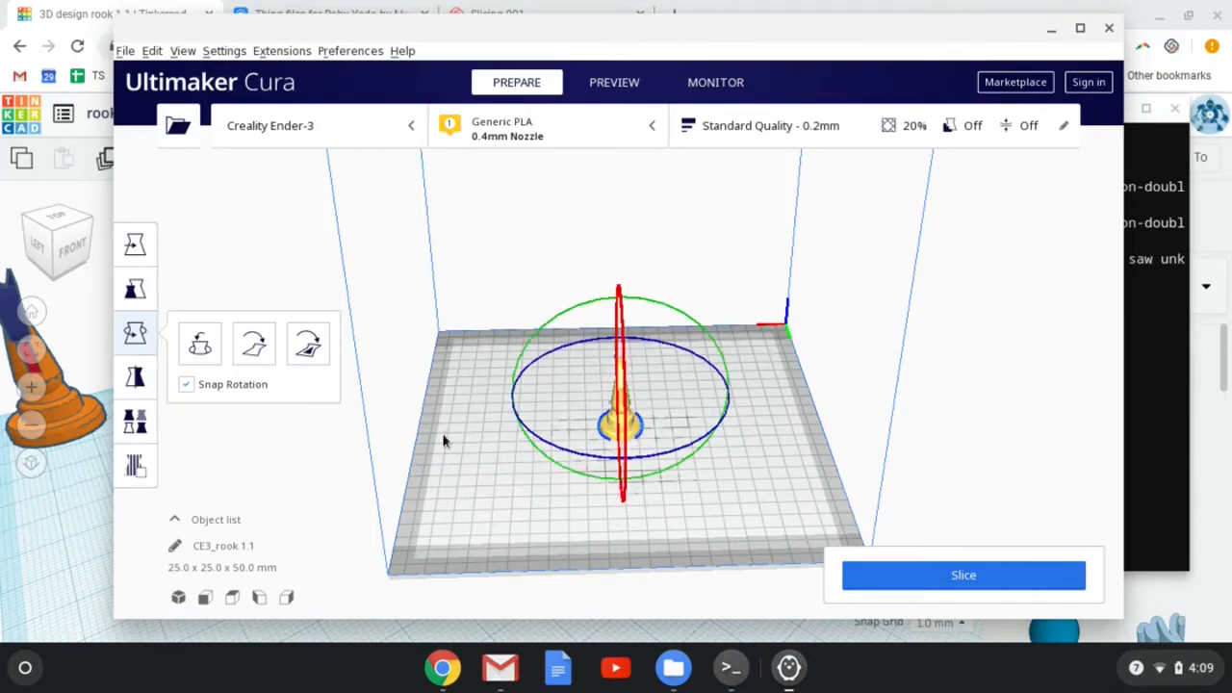
left_click(137, 378)
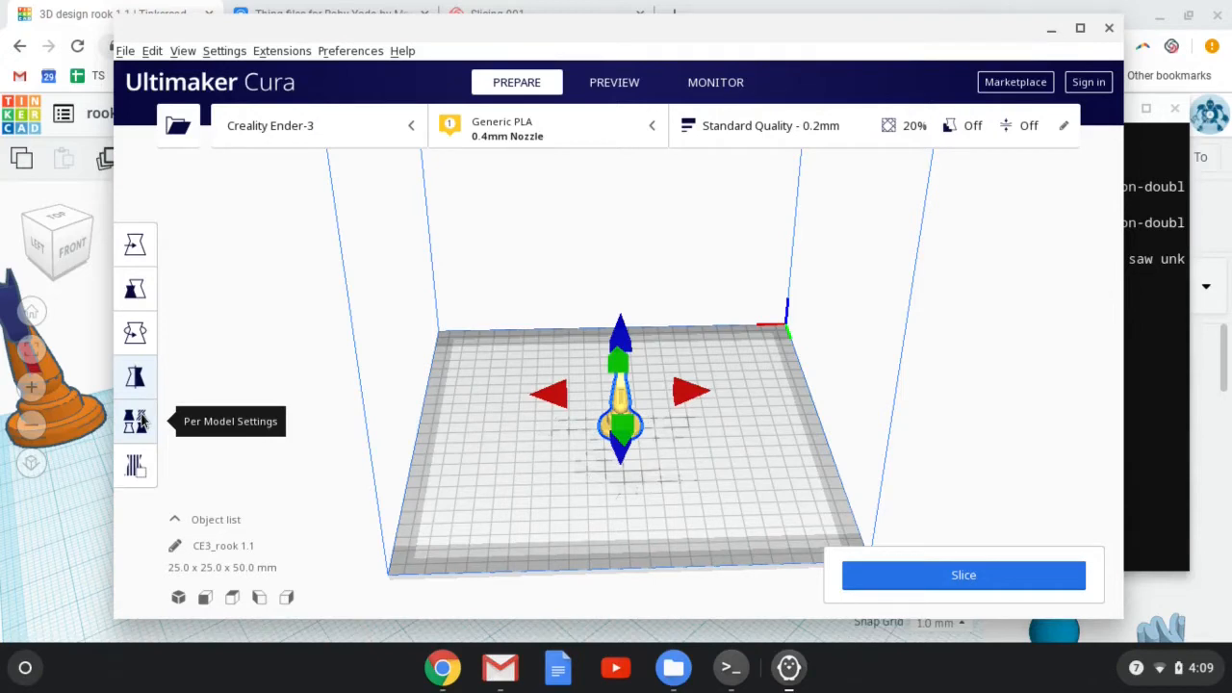
left_click(137, 421)
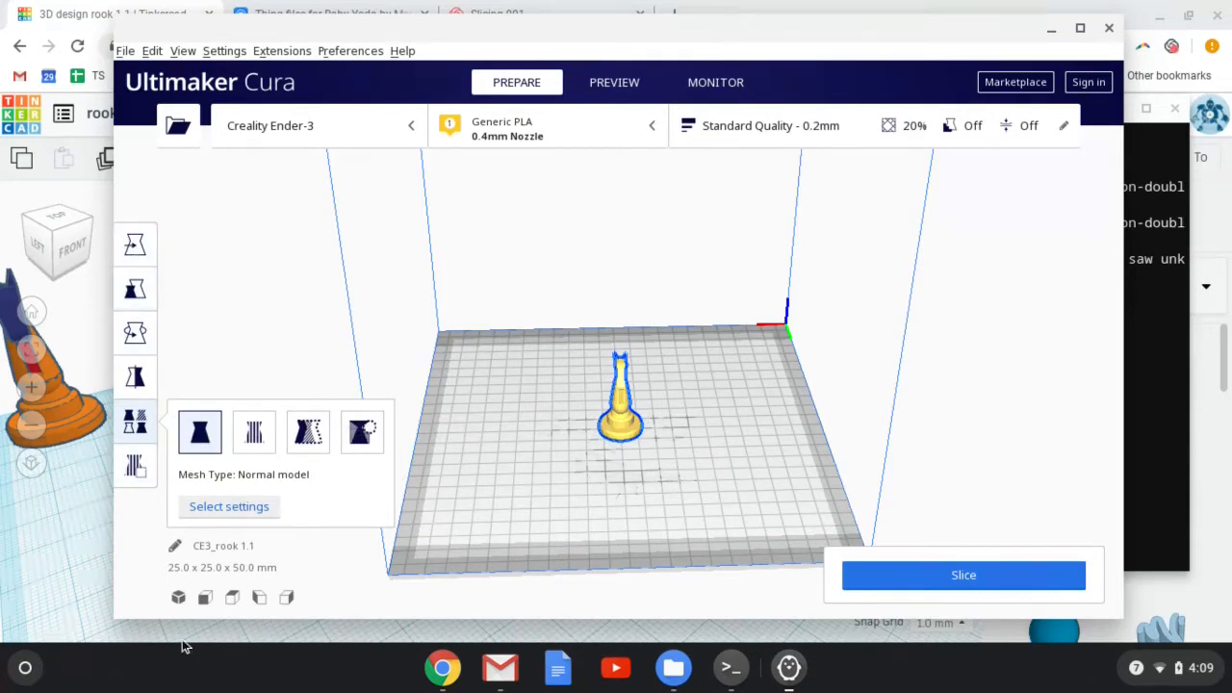
left_click(416, 266)
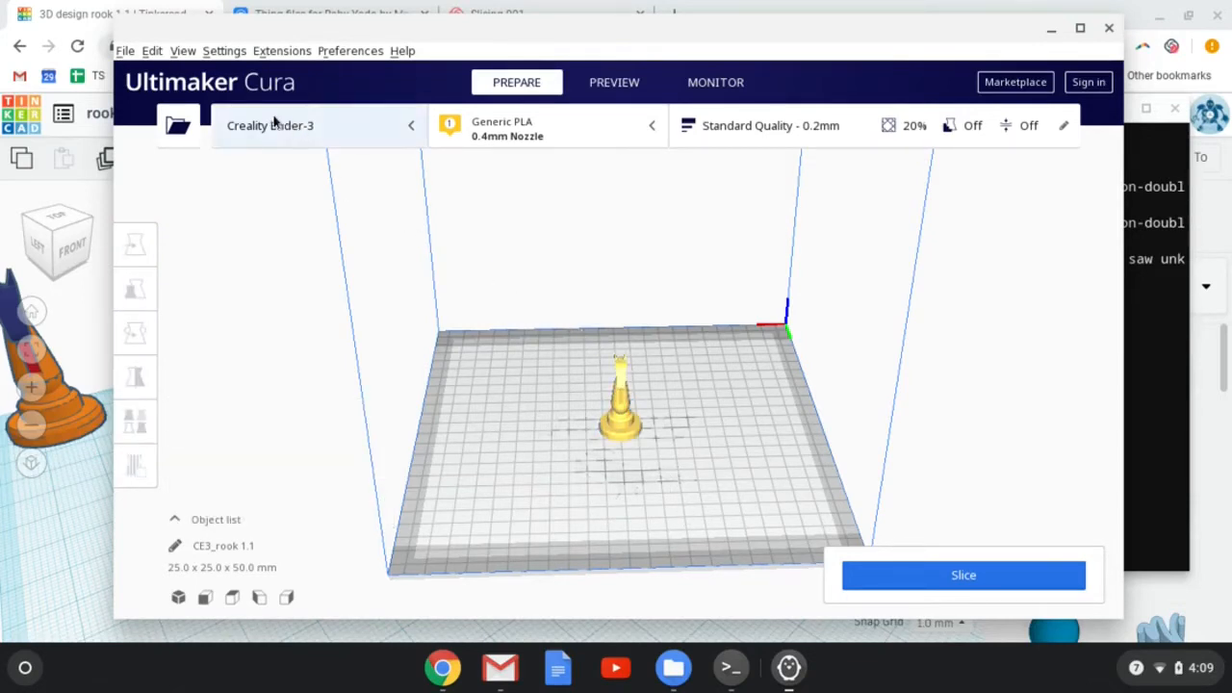
Review the material and nozzle size options, then the print settings for profile and infill, without changing any of them.
left_click(578, 133)
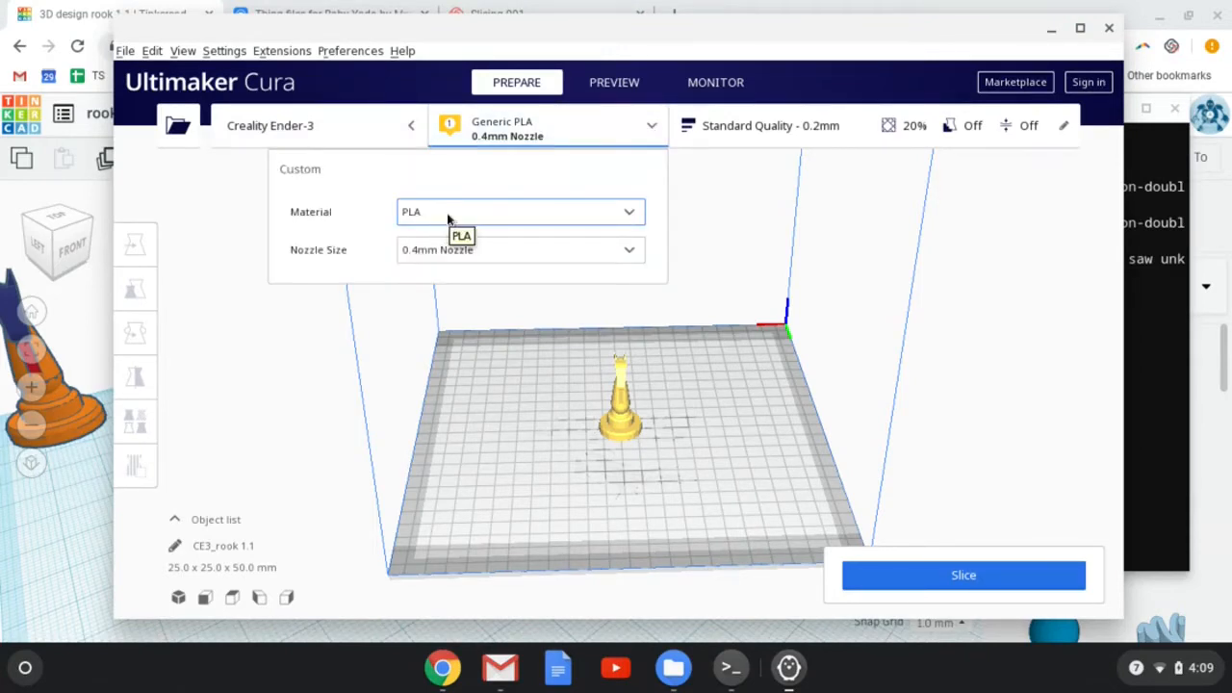
left_click(456, 260)
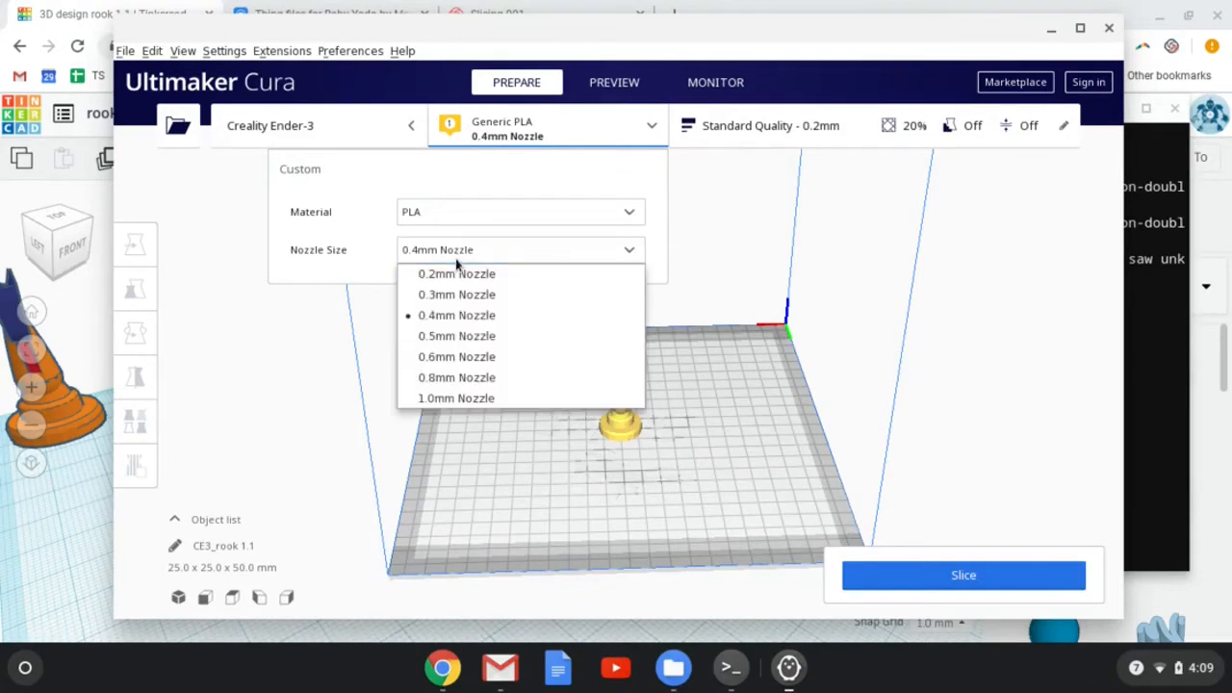
left_click(359, 262)
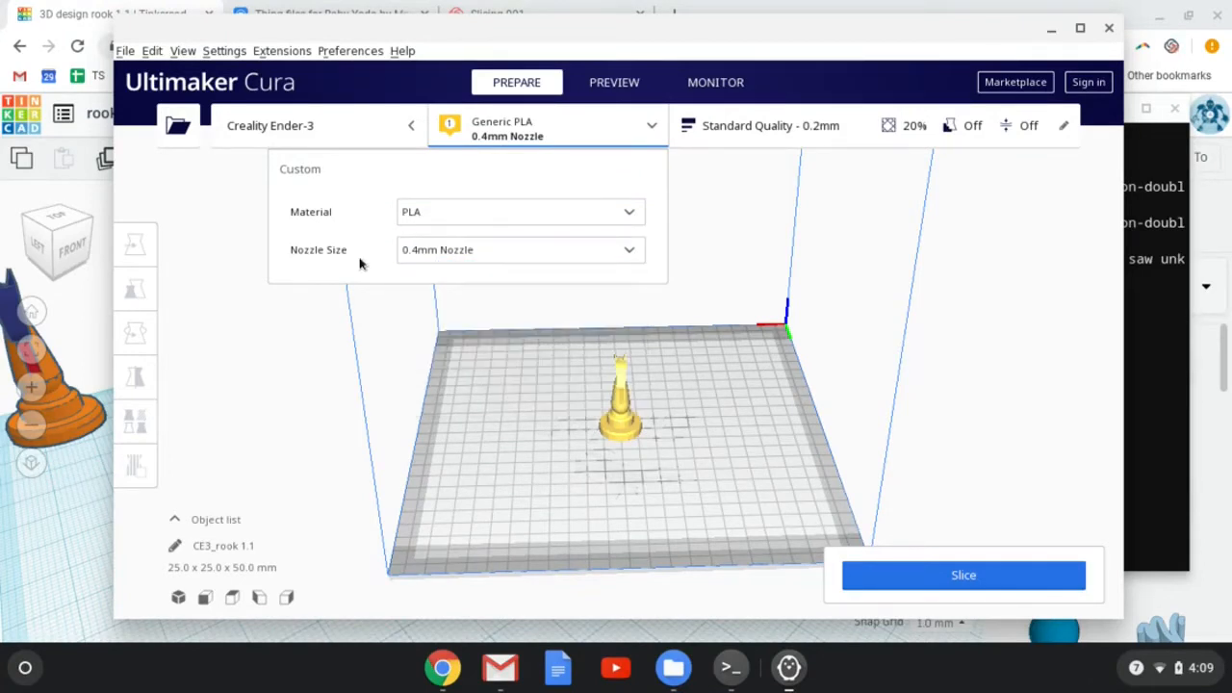
left_click(505, 130)
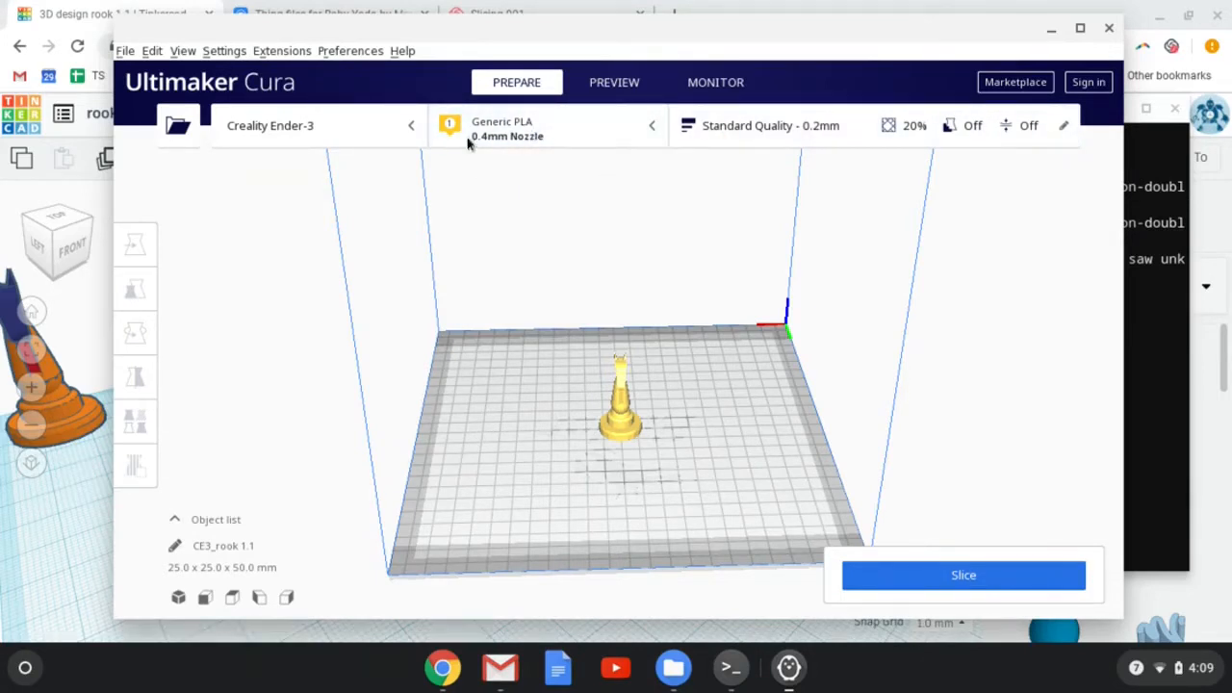
left_click(793, 128)
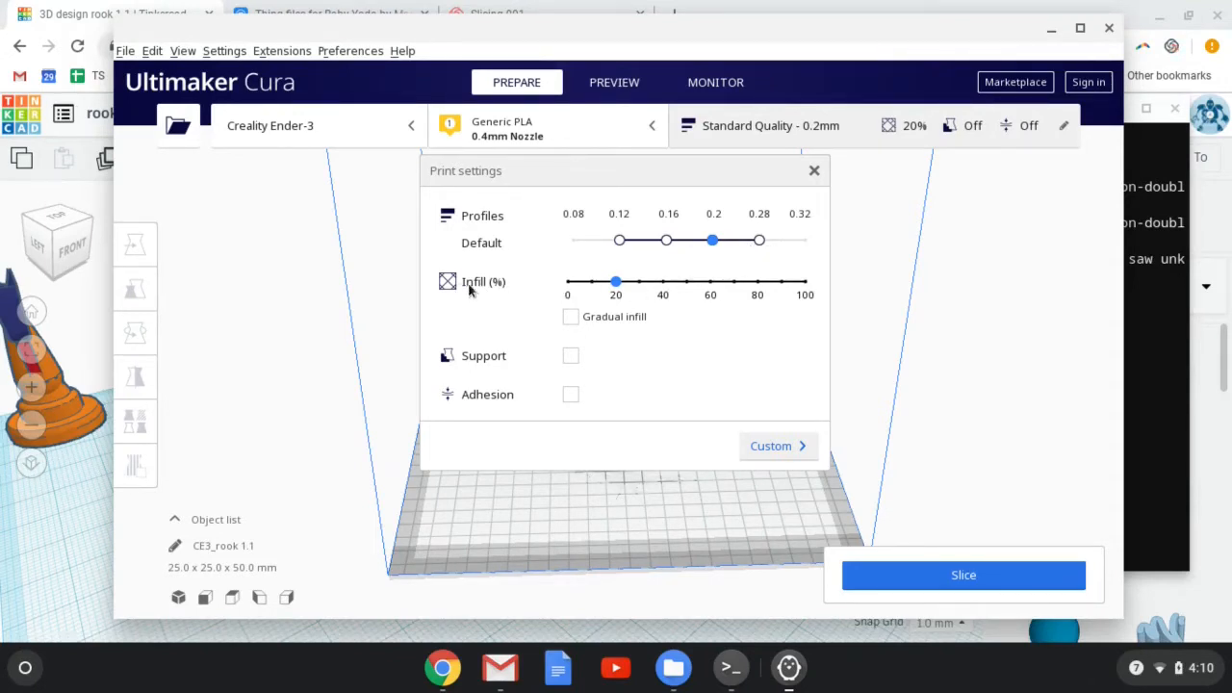
left_click(815, 170)
Examine the chess piece close up from an angled side view, centered on the build plate.
scroll(642, 439, "up", 3)
scroll(642, 439, "up", 5)
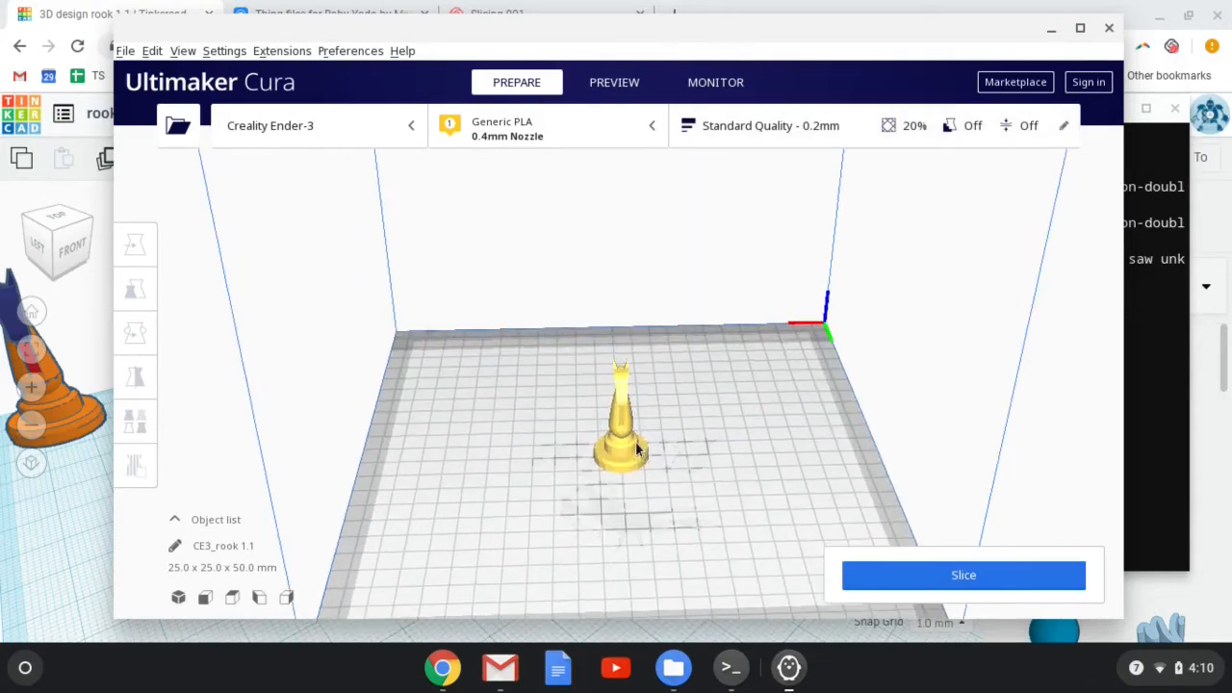
middle_click_drag(649, 537, 585, 348)
right_click_drag(639, 503, 462, 530)
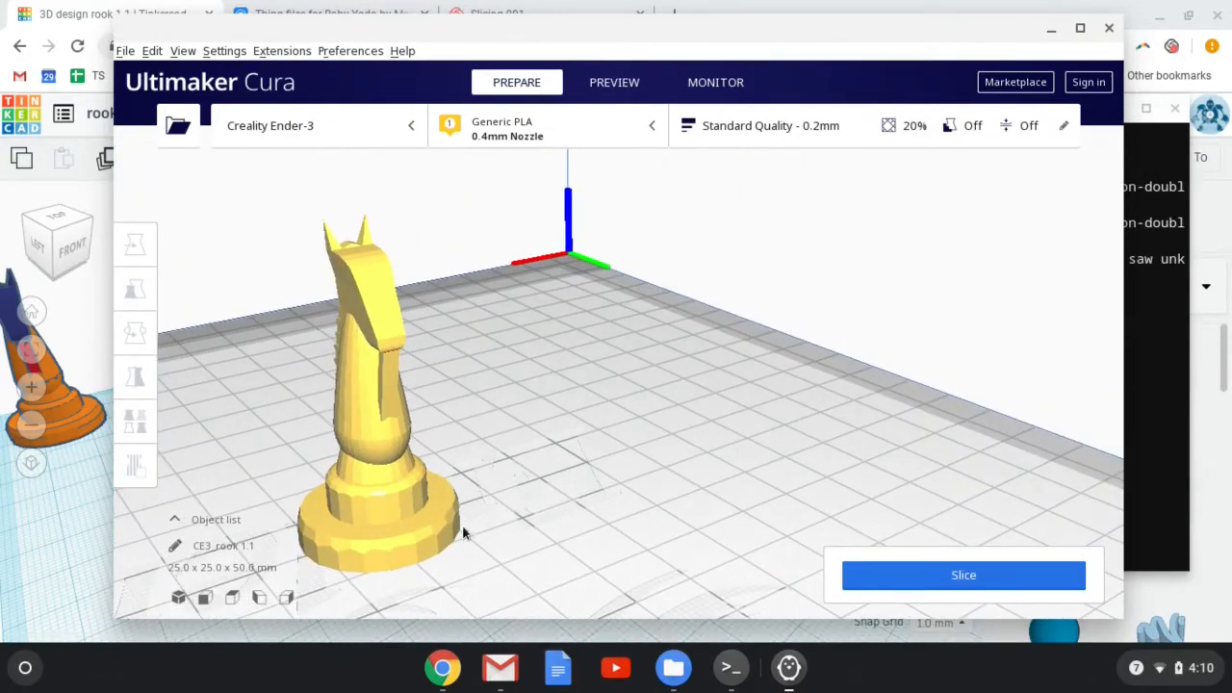
left_click(352, 515)
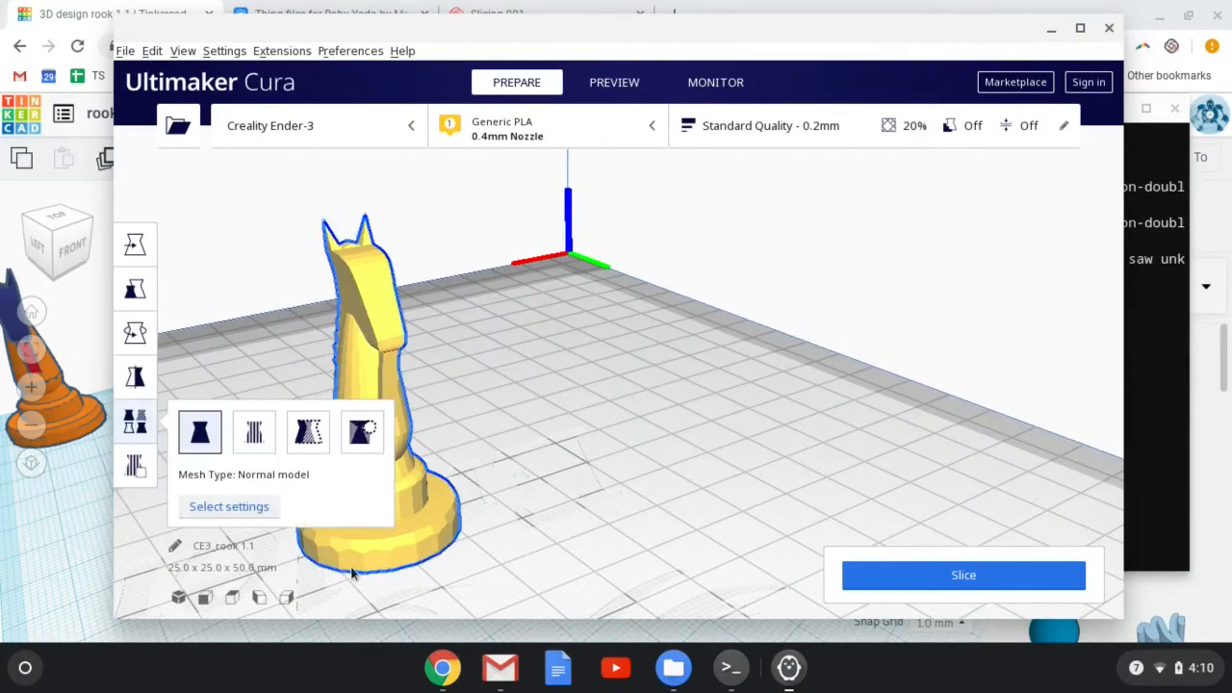
middle_click_drag(542, 454, 673, 449)
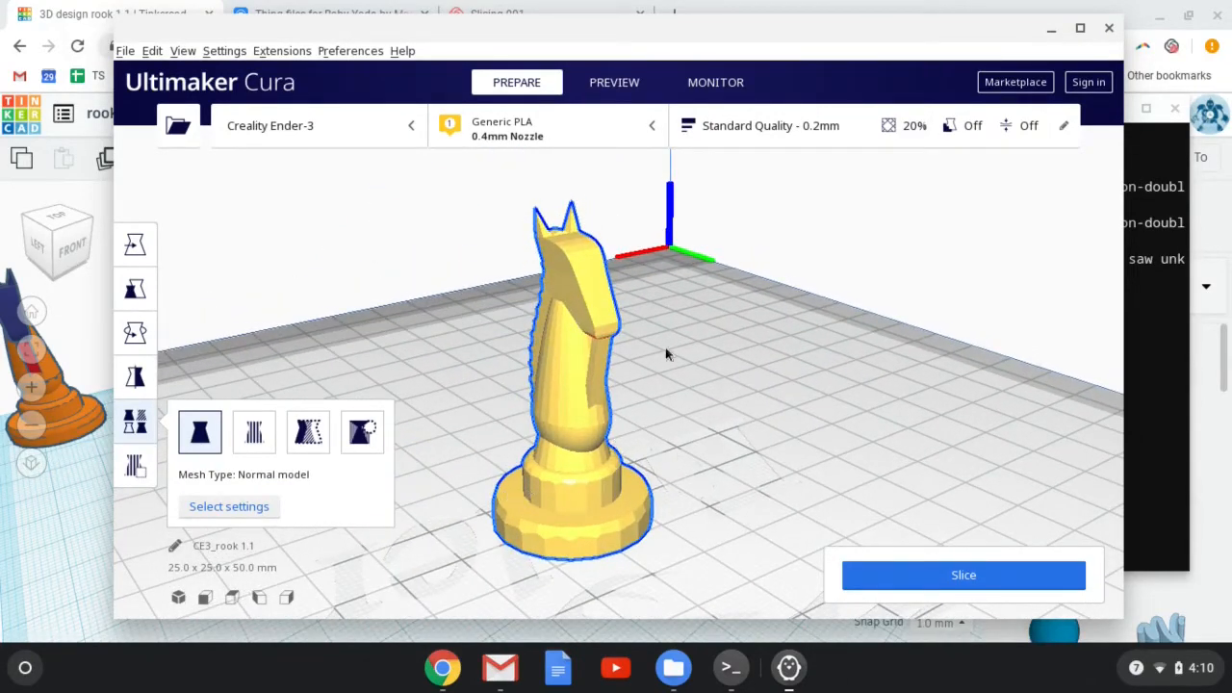
Compare the infill, support and adhesion print settings with the model, closing the settings without changing anything.
left_click(808, 135)
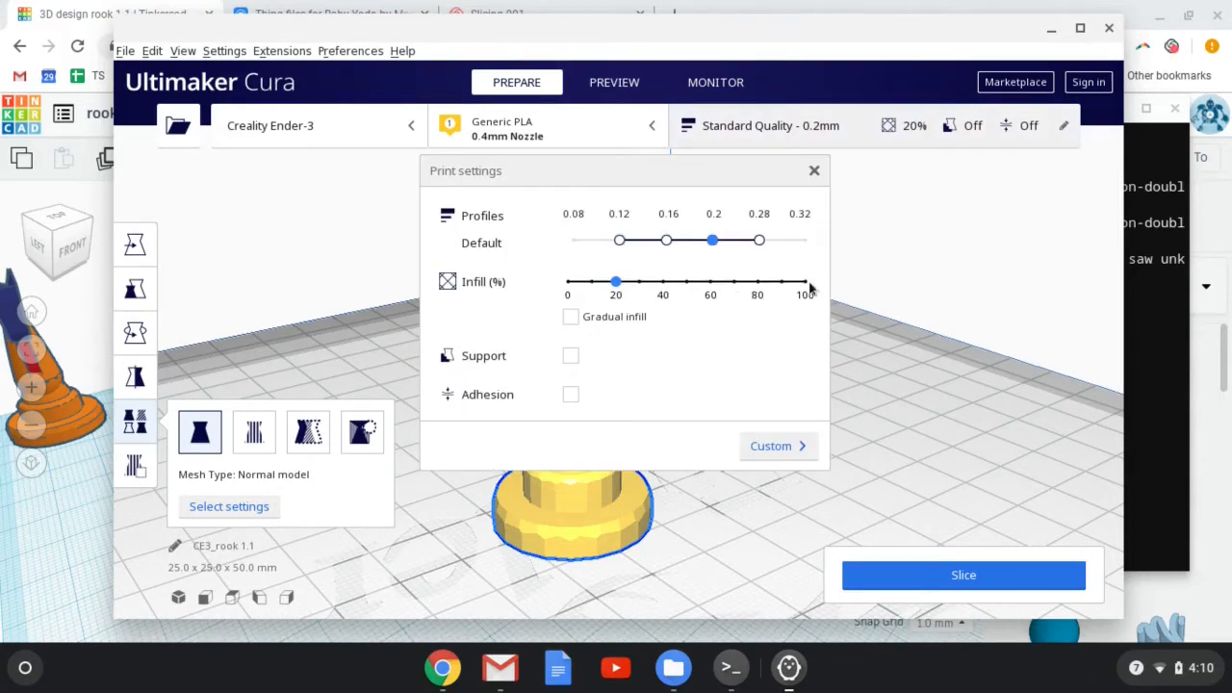
left_click(905, 295)
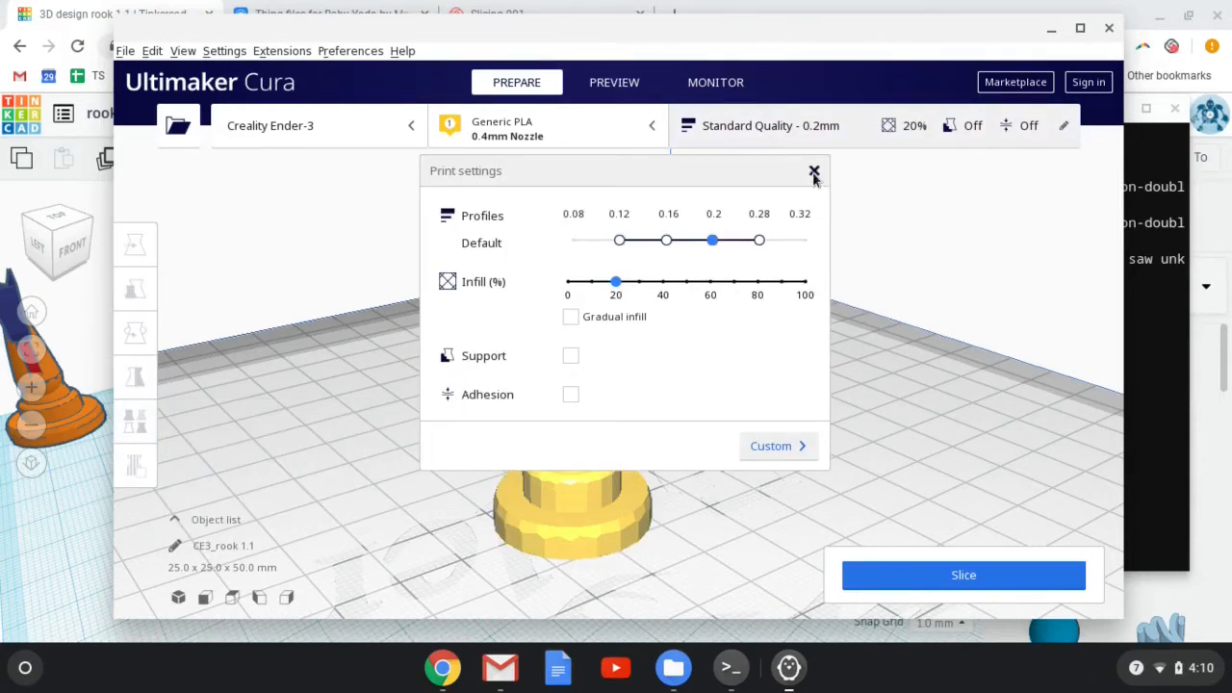
left_click(813, 170)
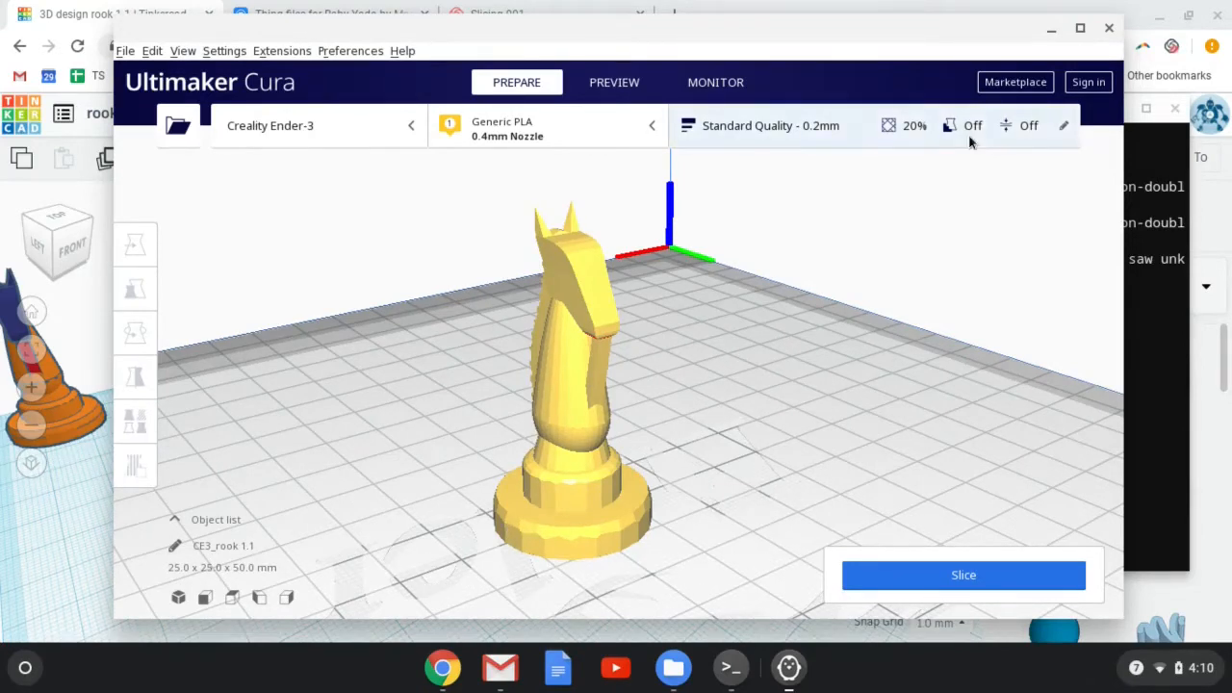
left_click(943, 130)
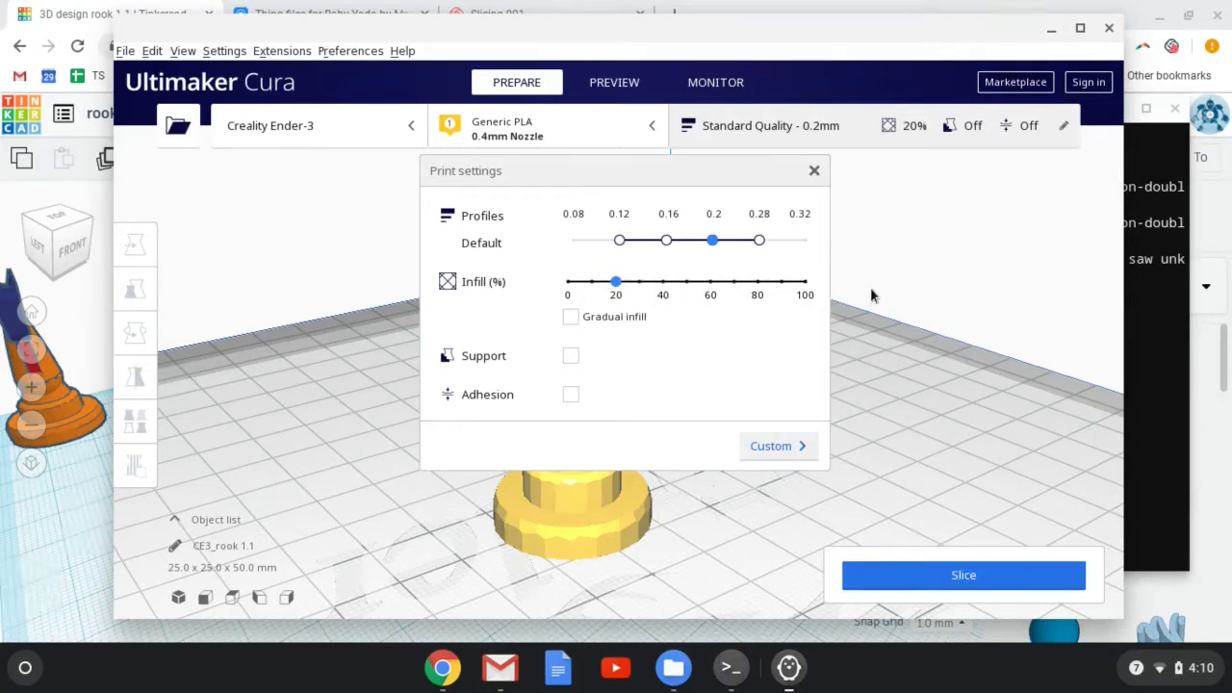
left_click(813, 171)
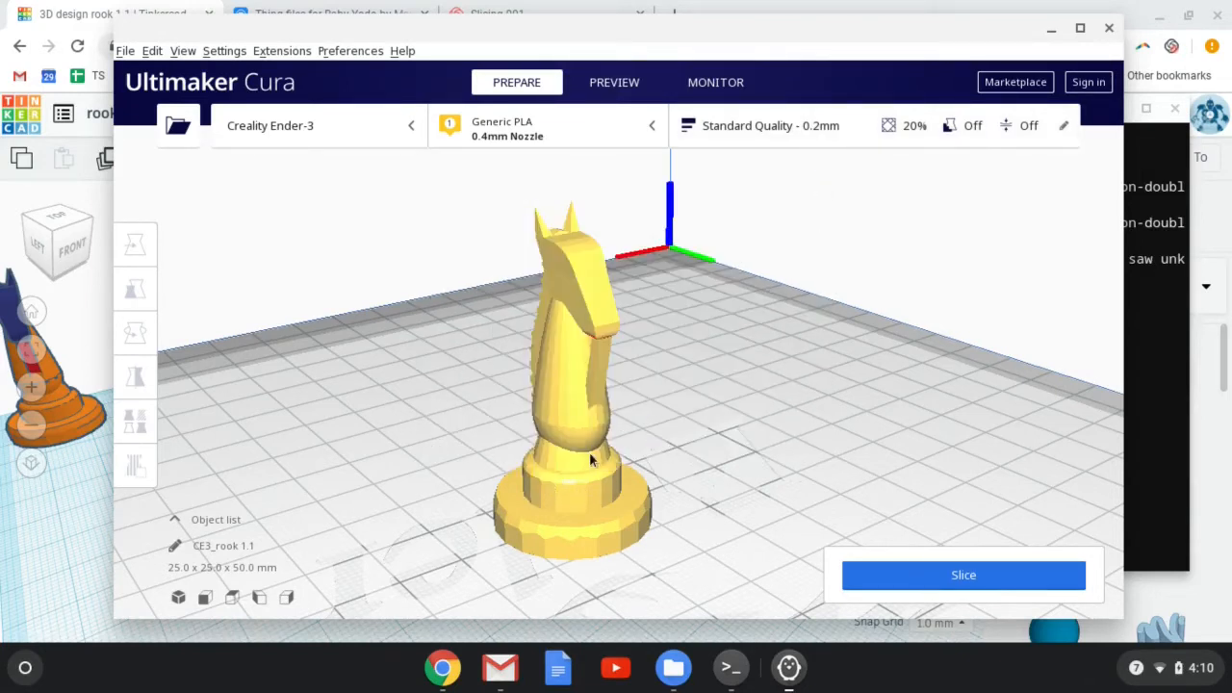
left_click(1002, 130)
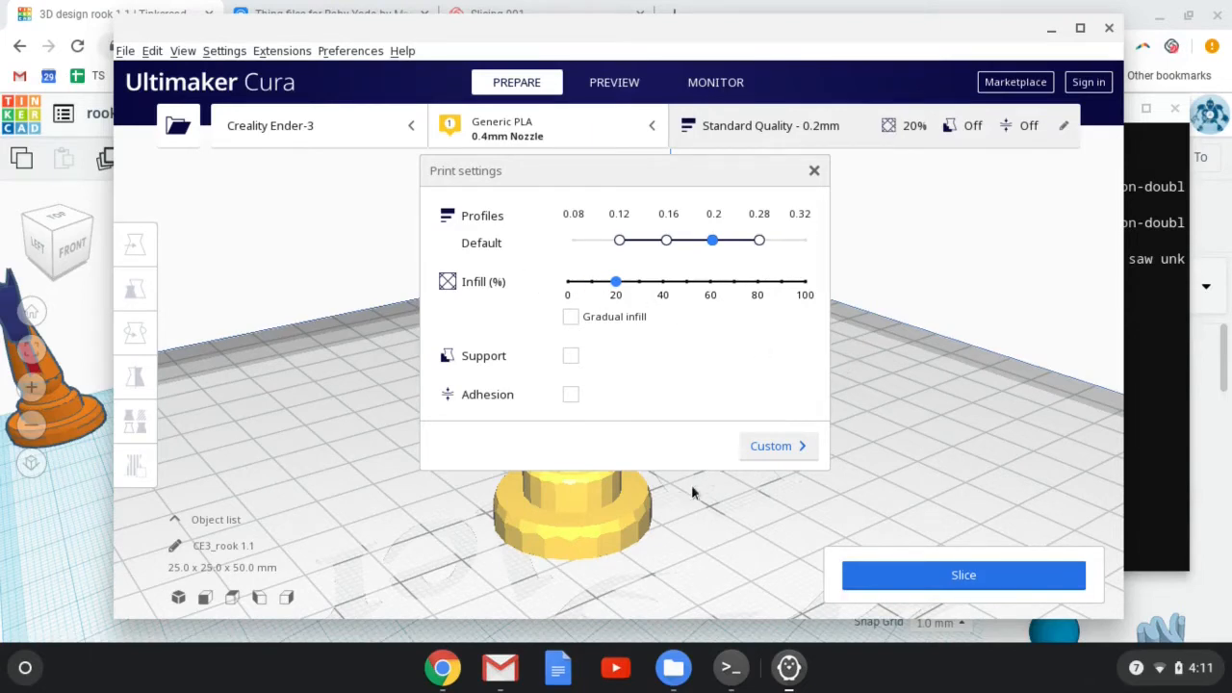
left_click(815, 174)
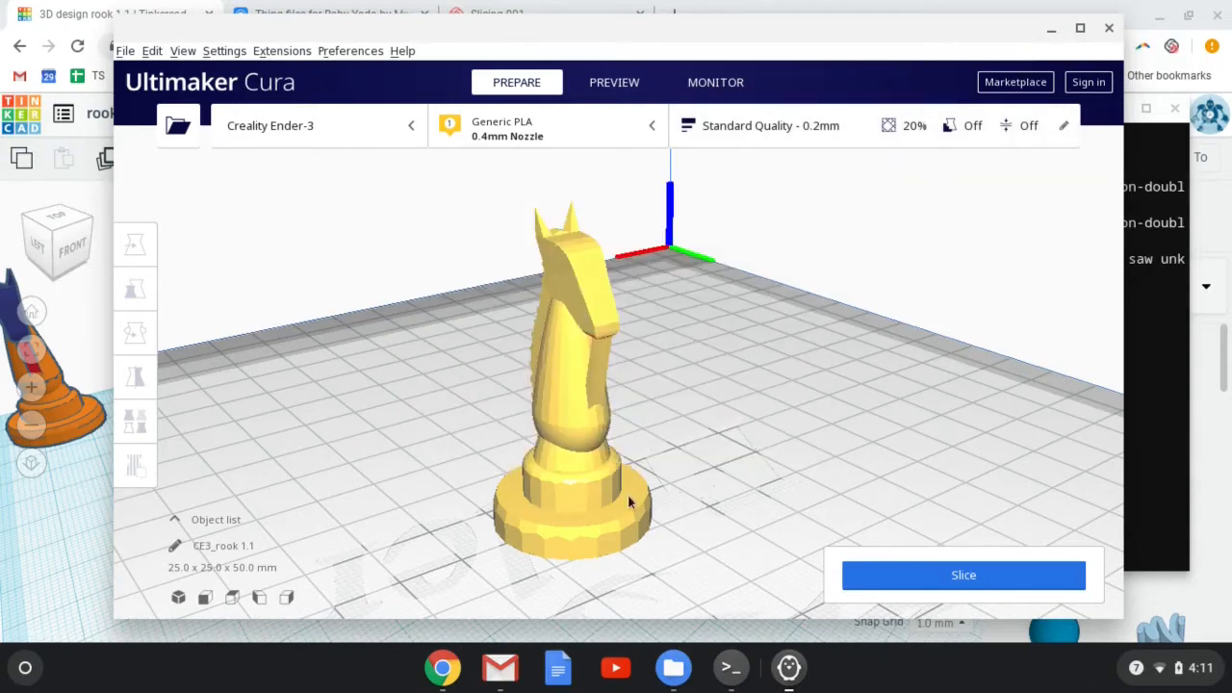
left_click(1012, 141)
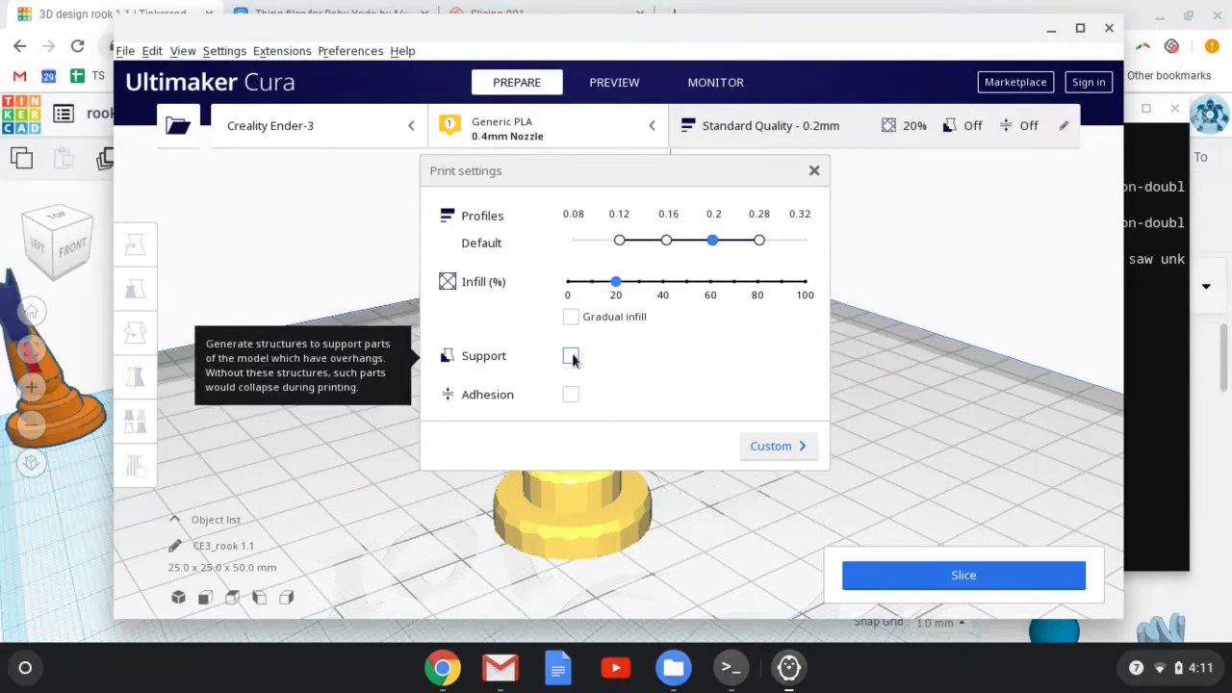
left_click(814, 172)
Examine the model from underneath for red overhang areas at its head and base.
right_click_drag(729, 377, 778, 445)
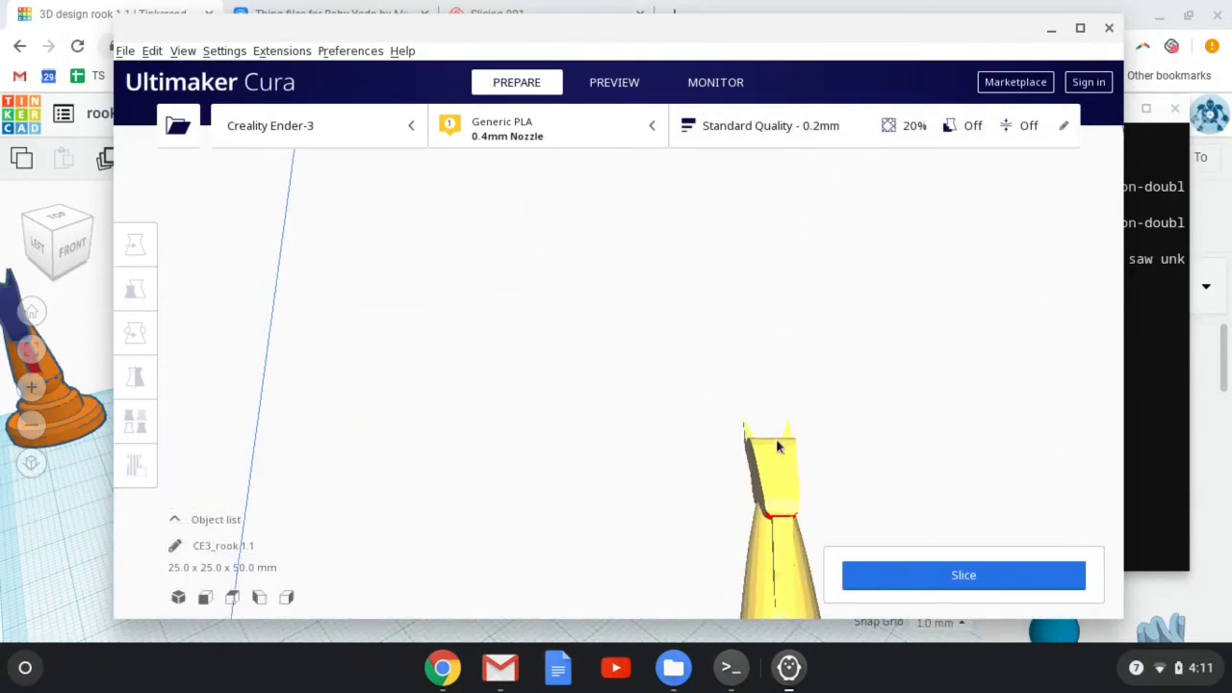
right_click_drag(756, 404, 674, 339)
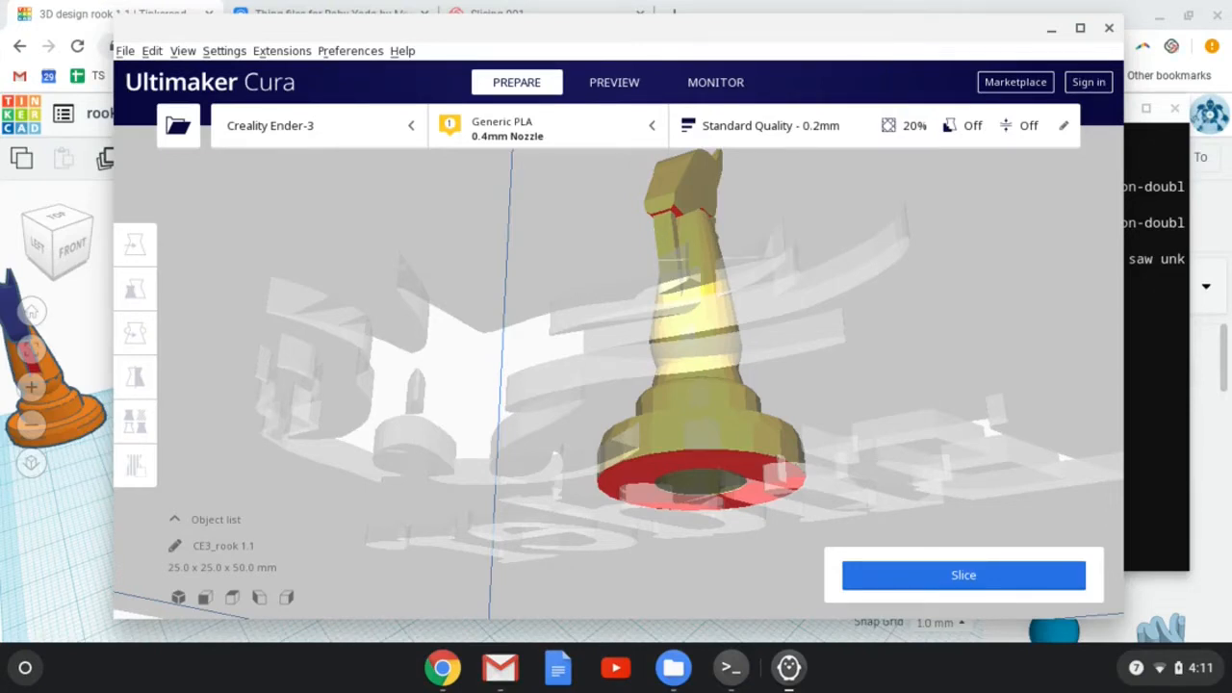
right_click_drag(628, 262, 673, 247)
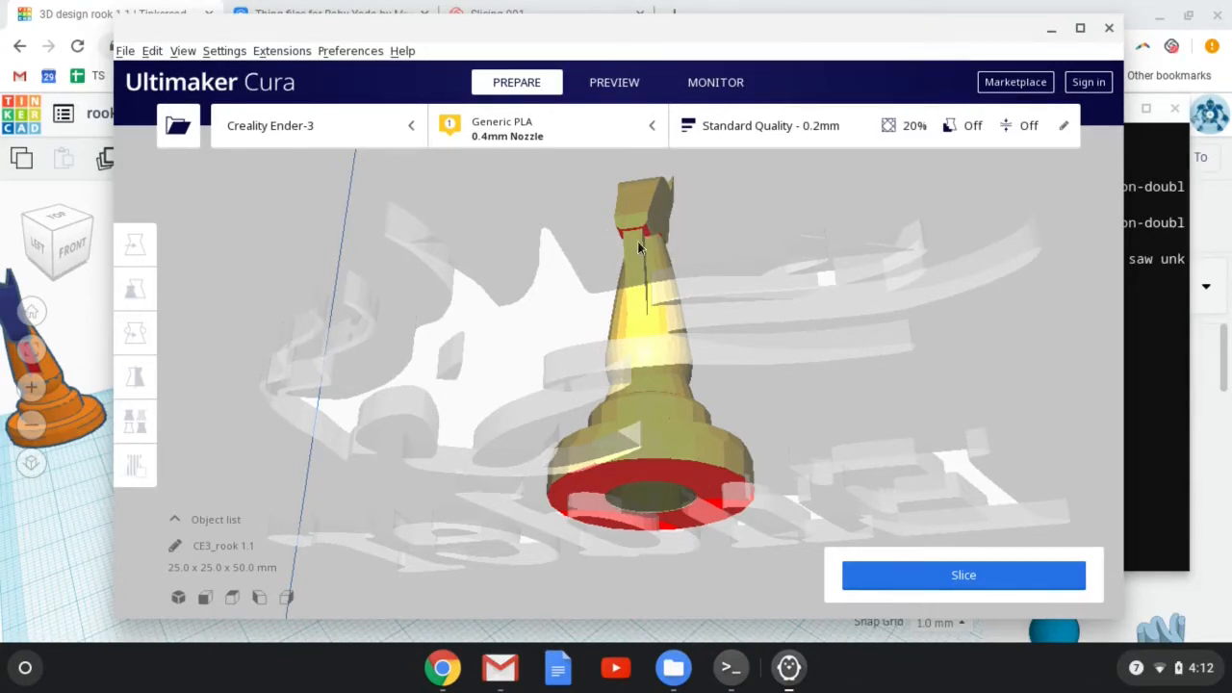
right_click_drag(652, 301, 601, 276)
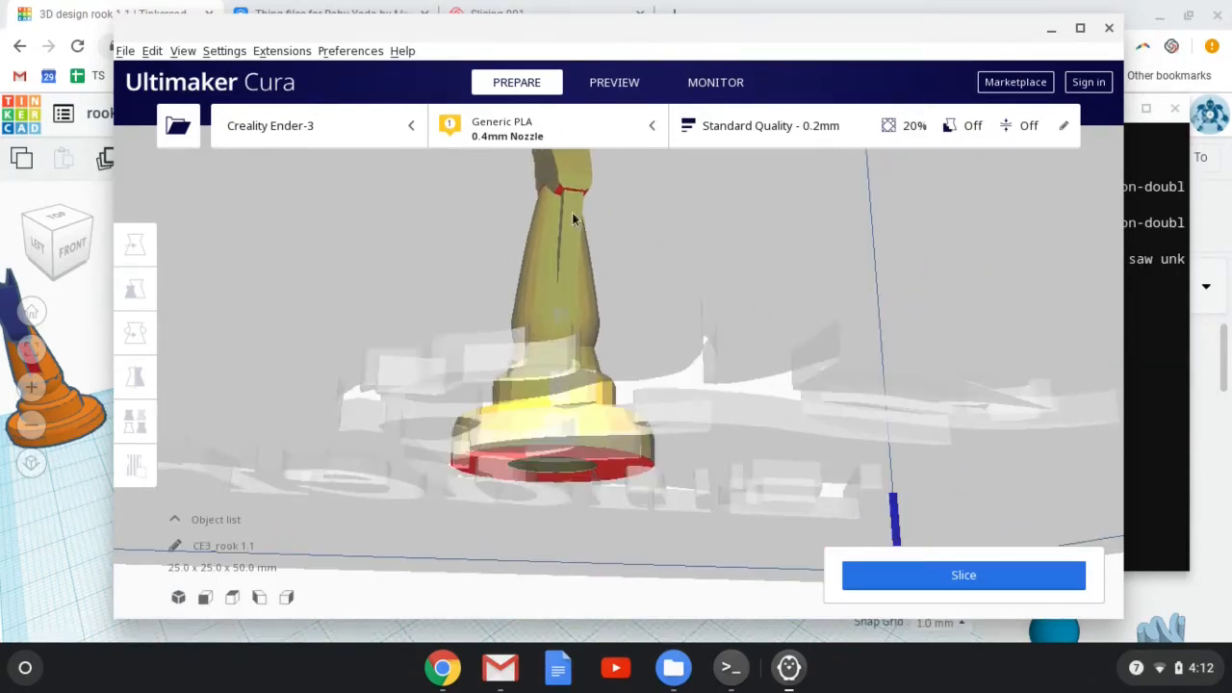
Examine the whole chess piece from the side, including the red overhang under its head.
right_click_drag(572, 220, 546, 329)
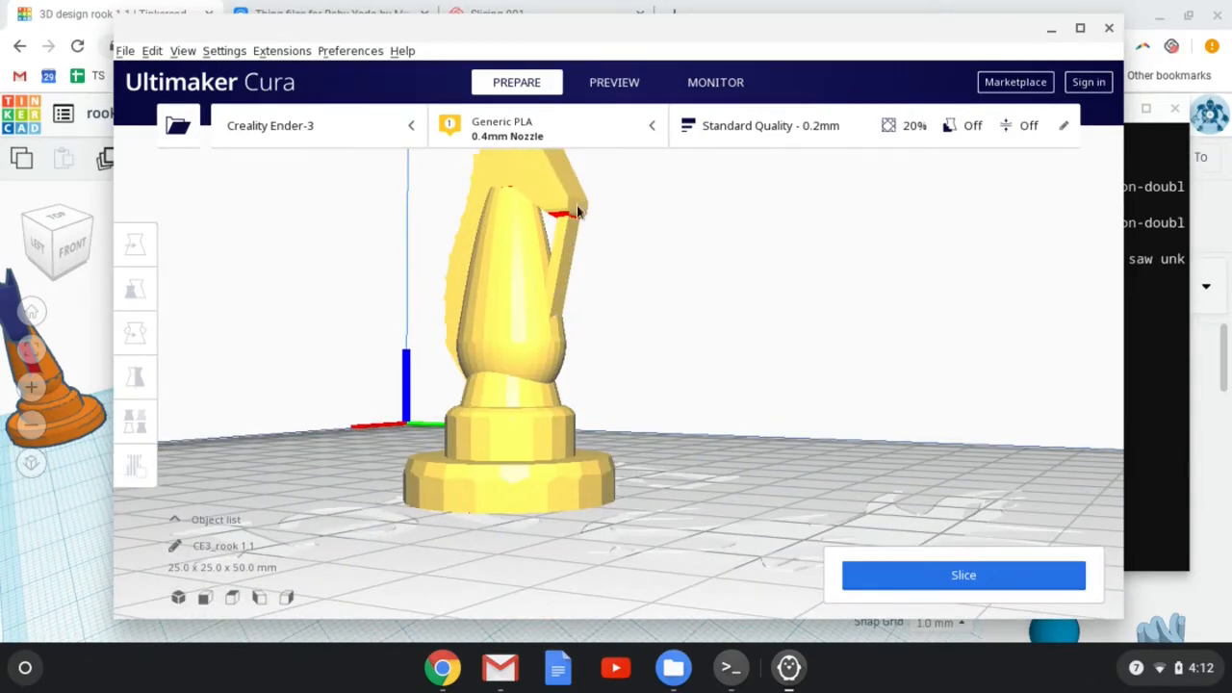
scroll(586, 248, "down", 2)
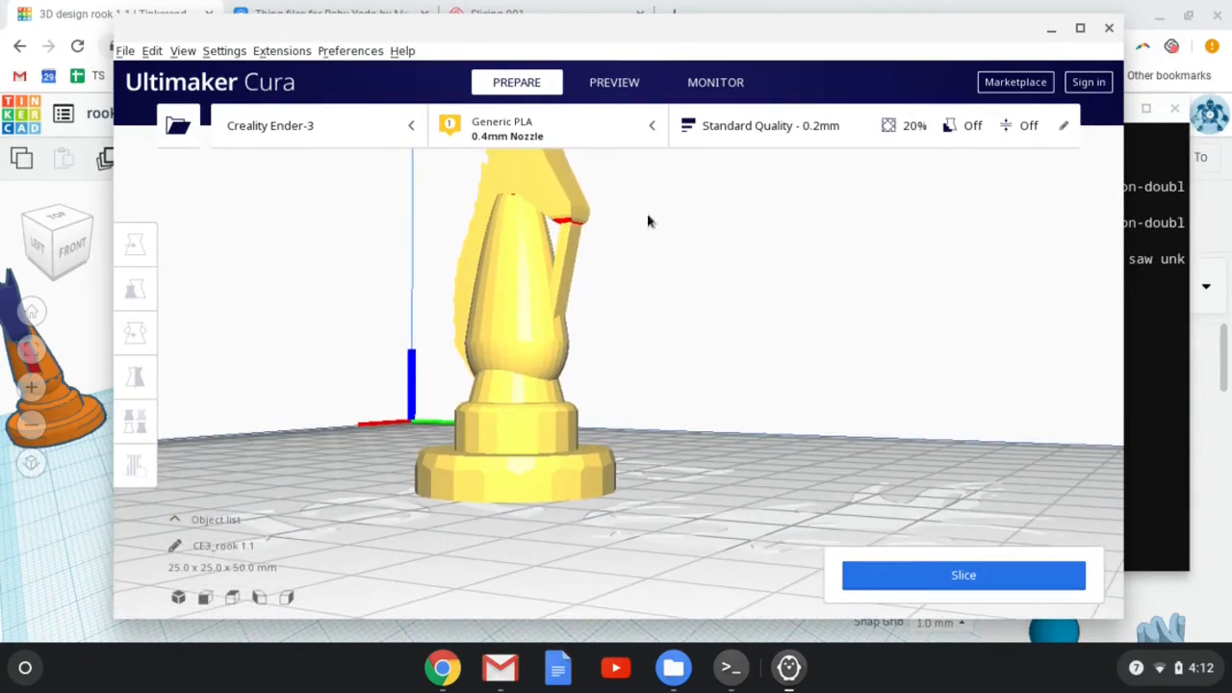
middle_click_drag(652, 222, 663, 251)
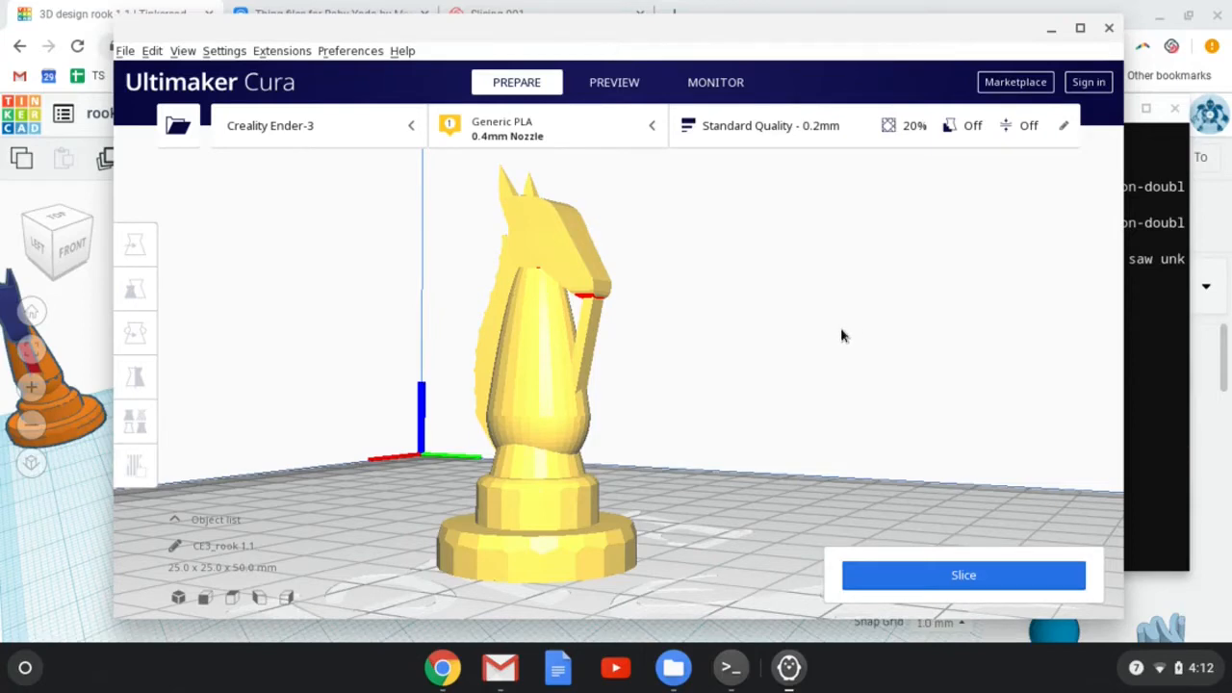
right_click_drag(841, 333, 797, 338)
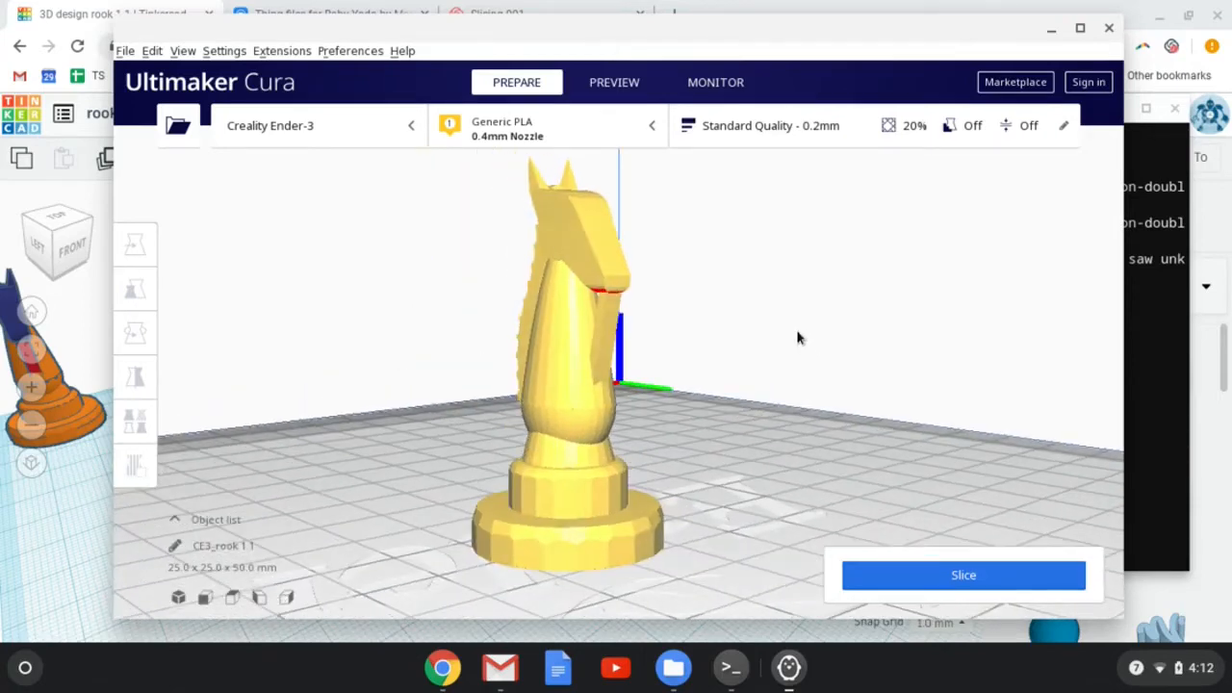
Open the custom print settings and review the infill density and the available infill patterns without changing them.
left_click(968, 130)
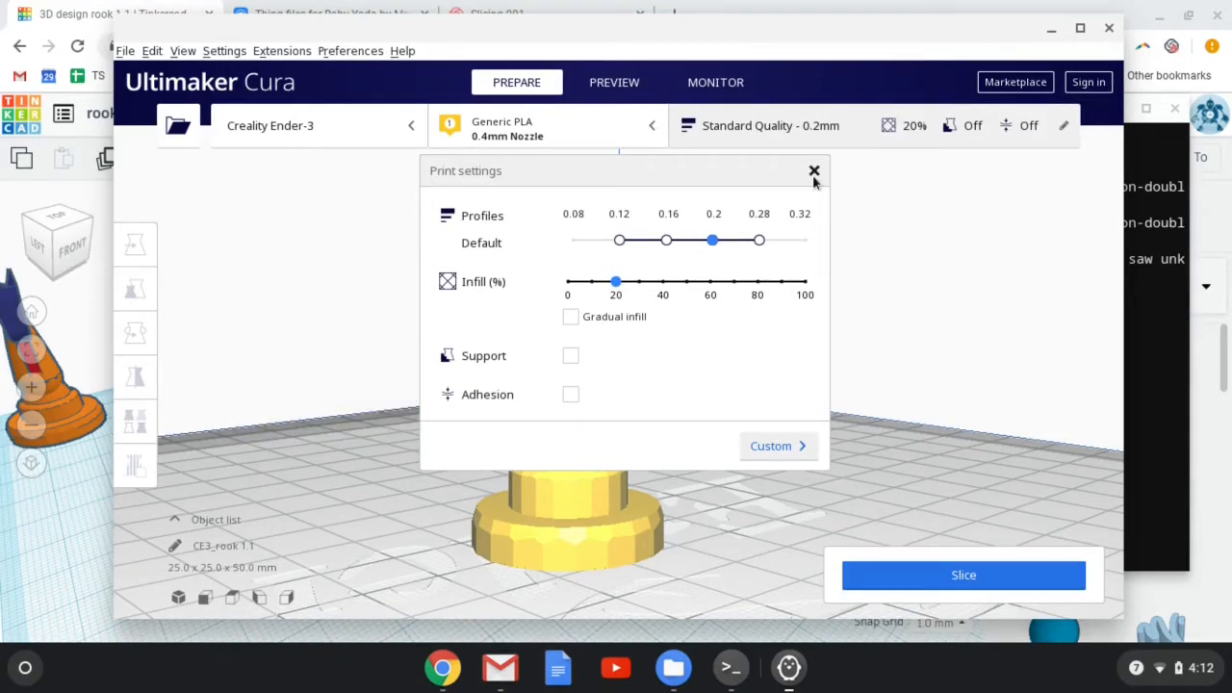
left_click(769, 446)
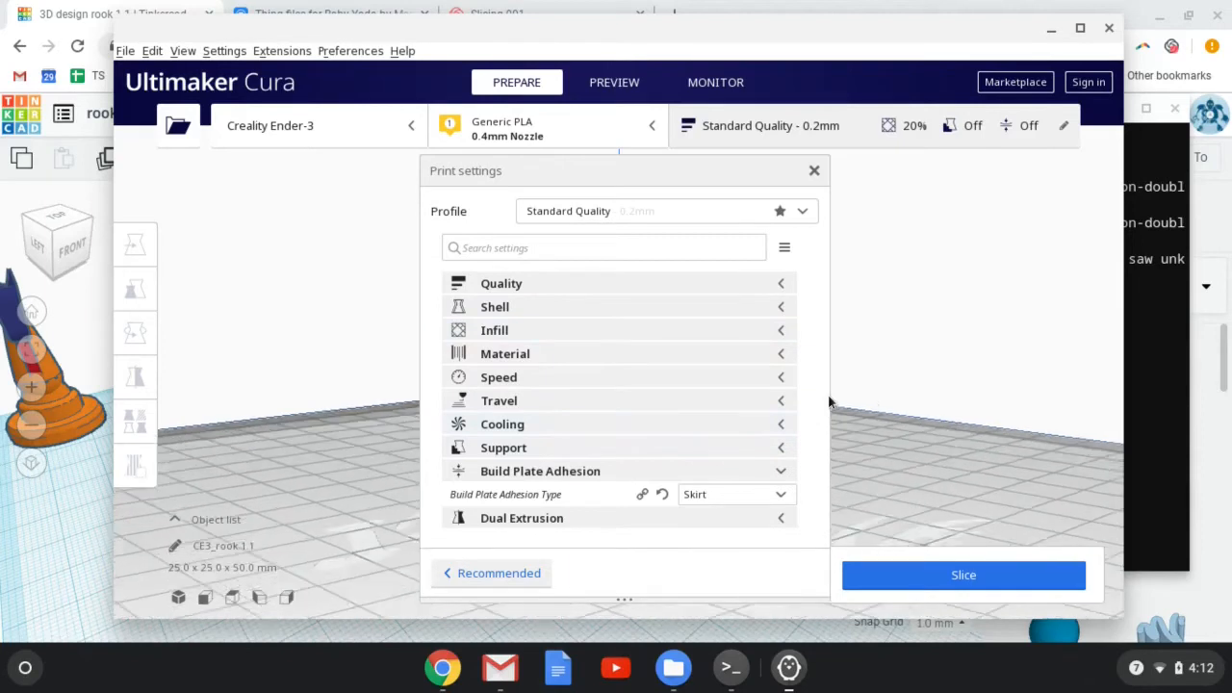
left_click(781, 332)
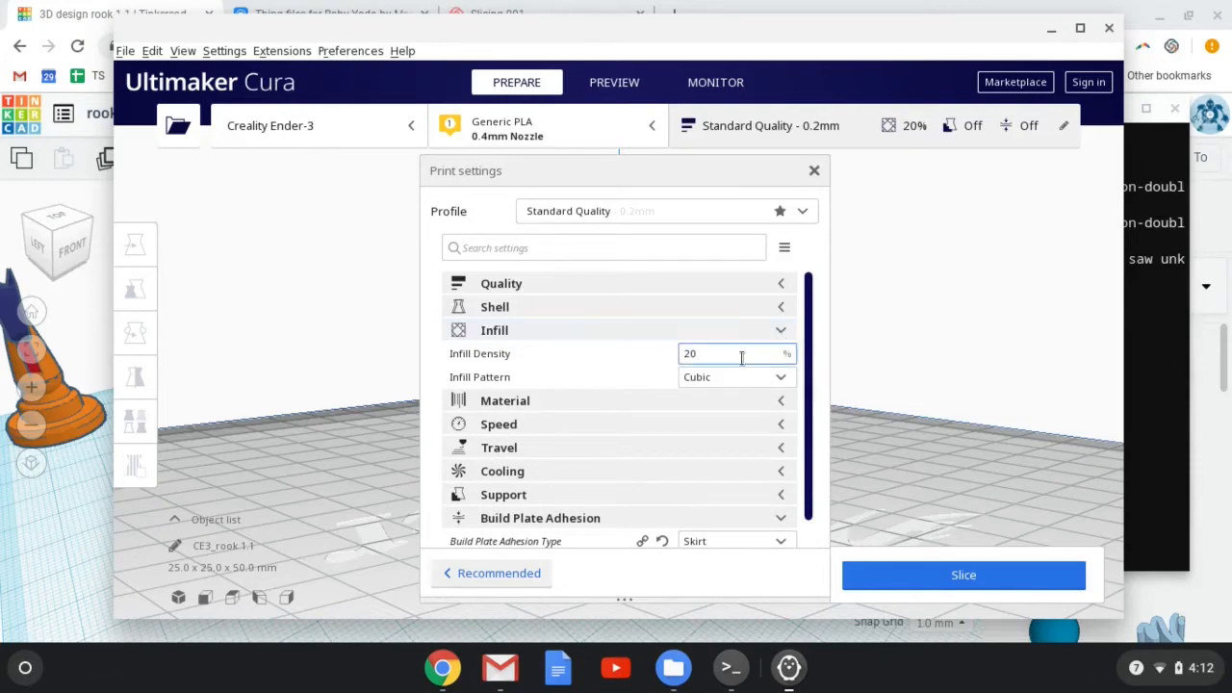
left_click(731, 381)
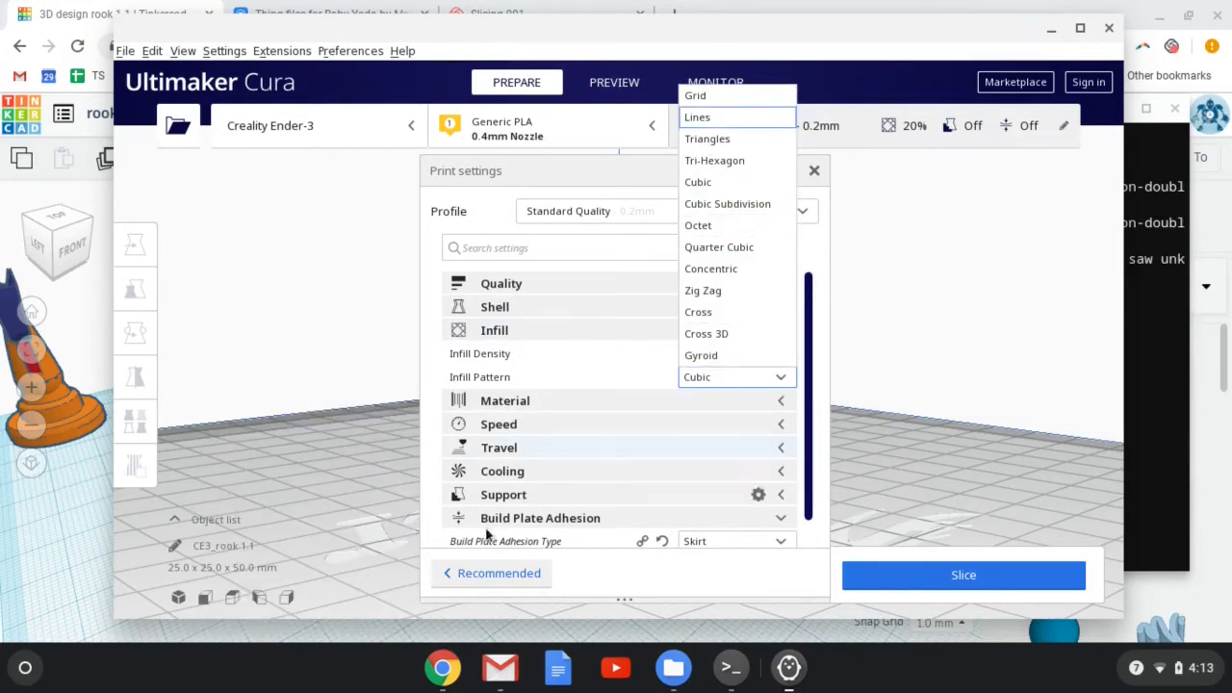
left_click(434, 364)
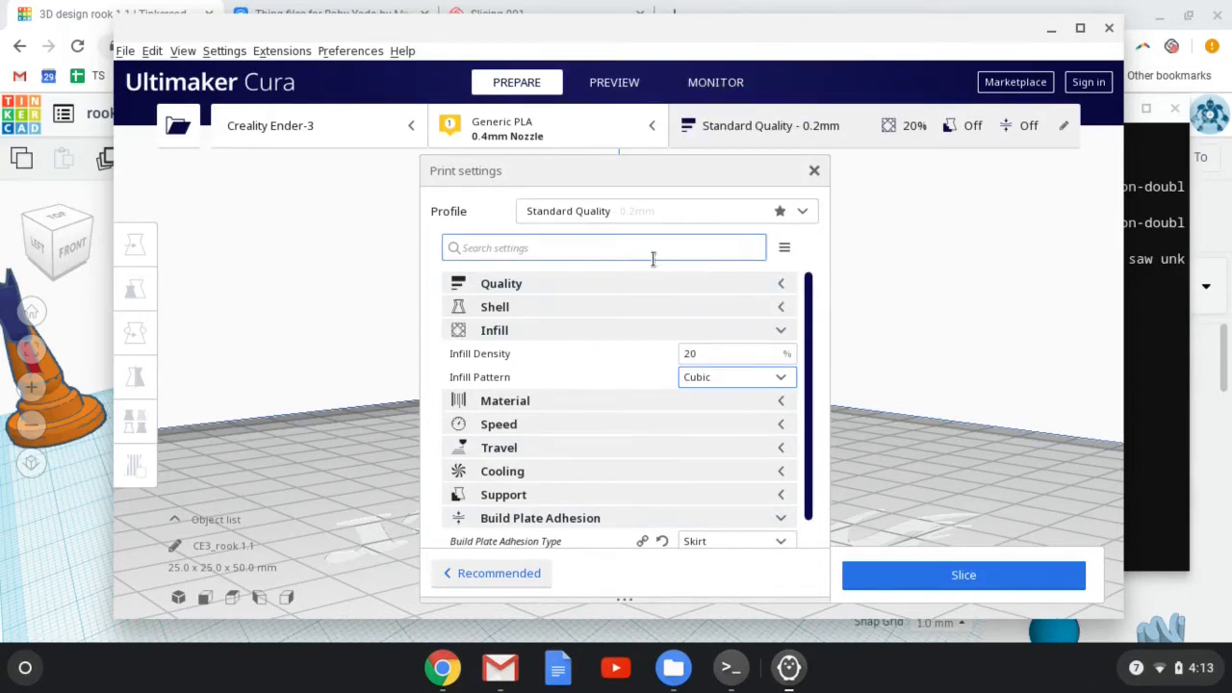
Set the print setting visibility to Expert and review the extended list of infill options, collapsing the Infill category at the end.
left_click(786, 250)
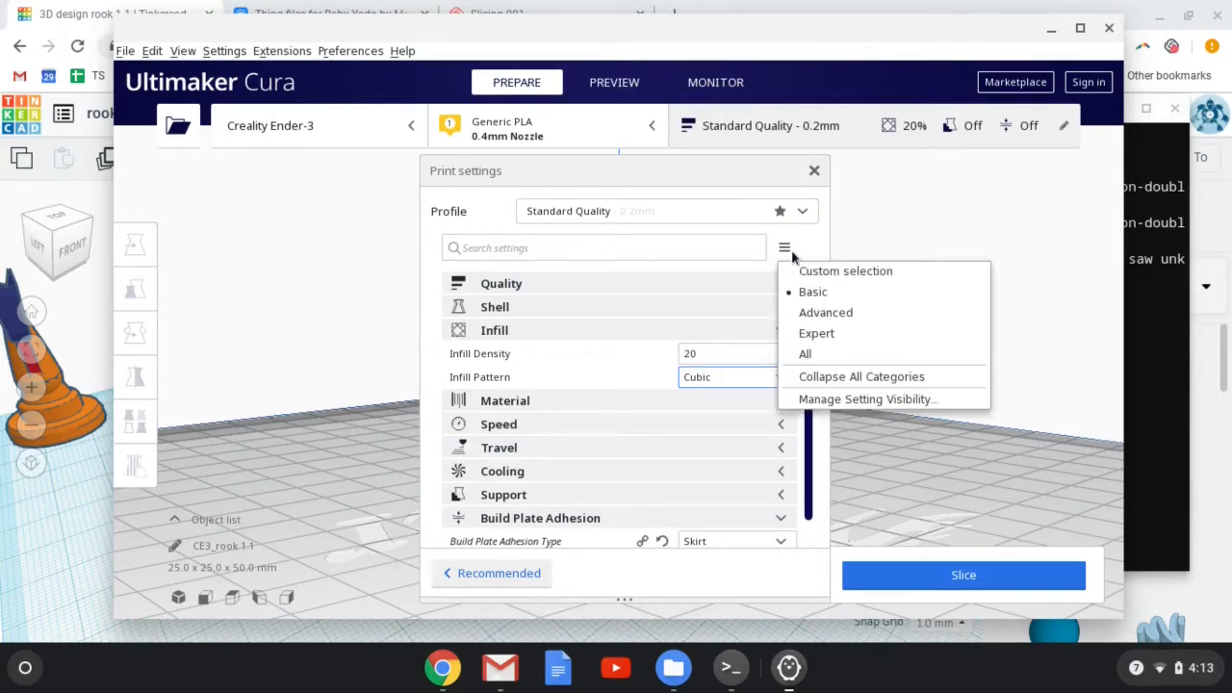
left_click(818, 335)
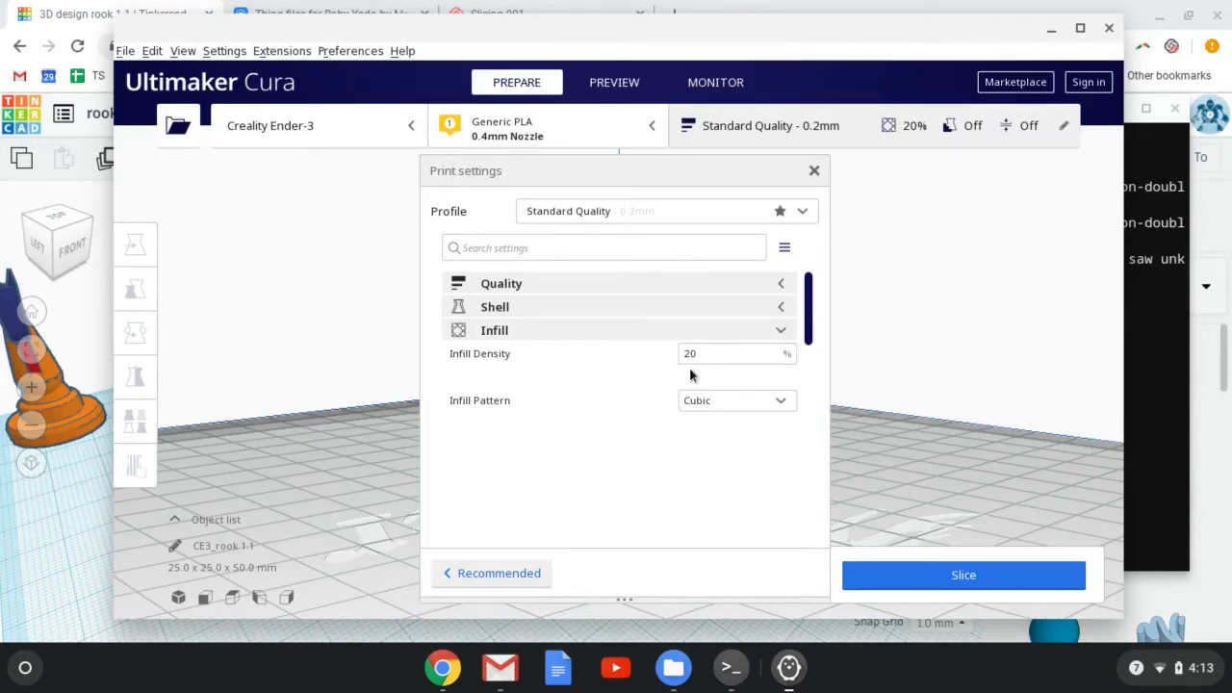
left_click(783, 330)
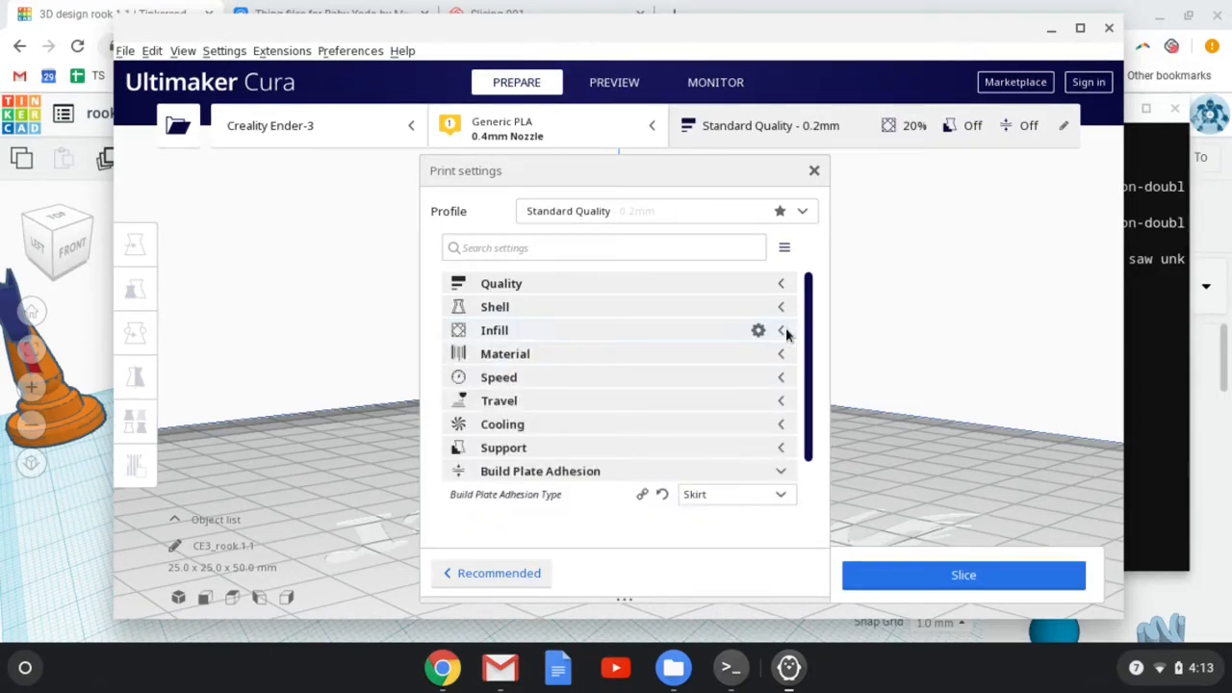
left_click(782, 330)
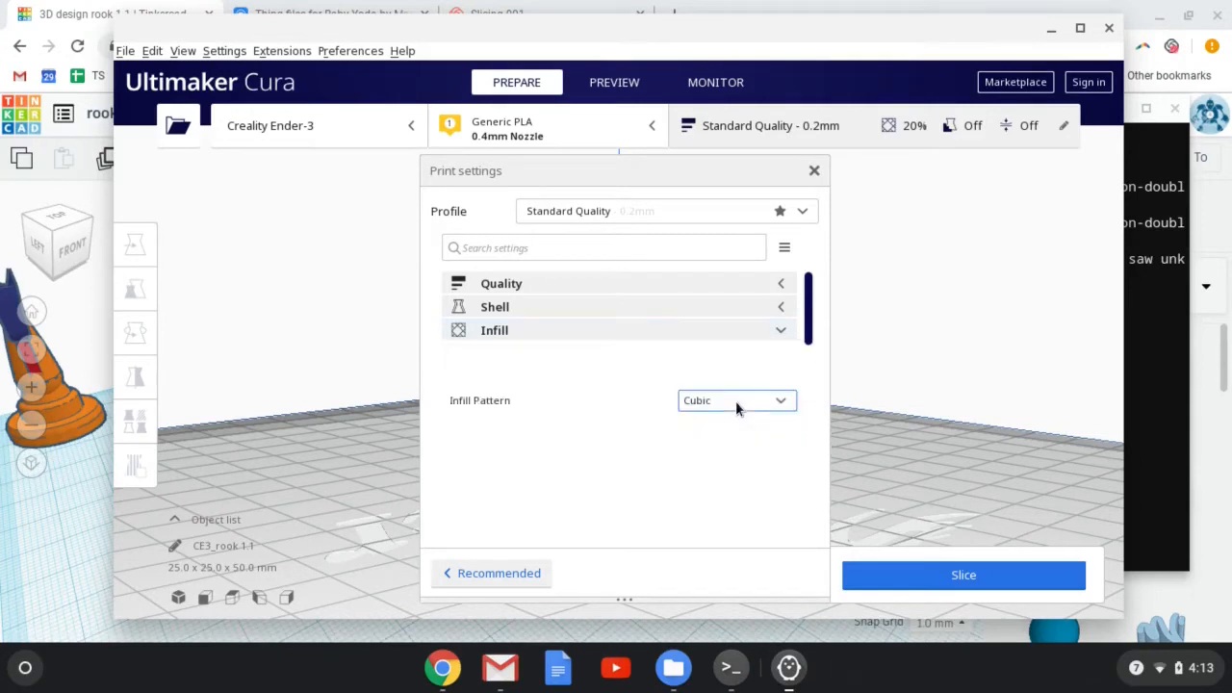
scroll(684, 382, "down", 3)
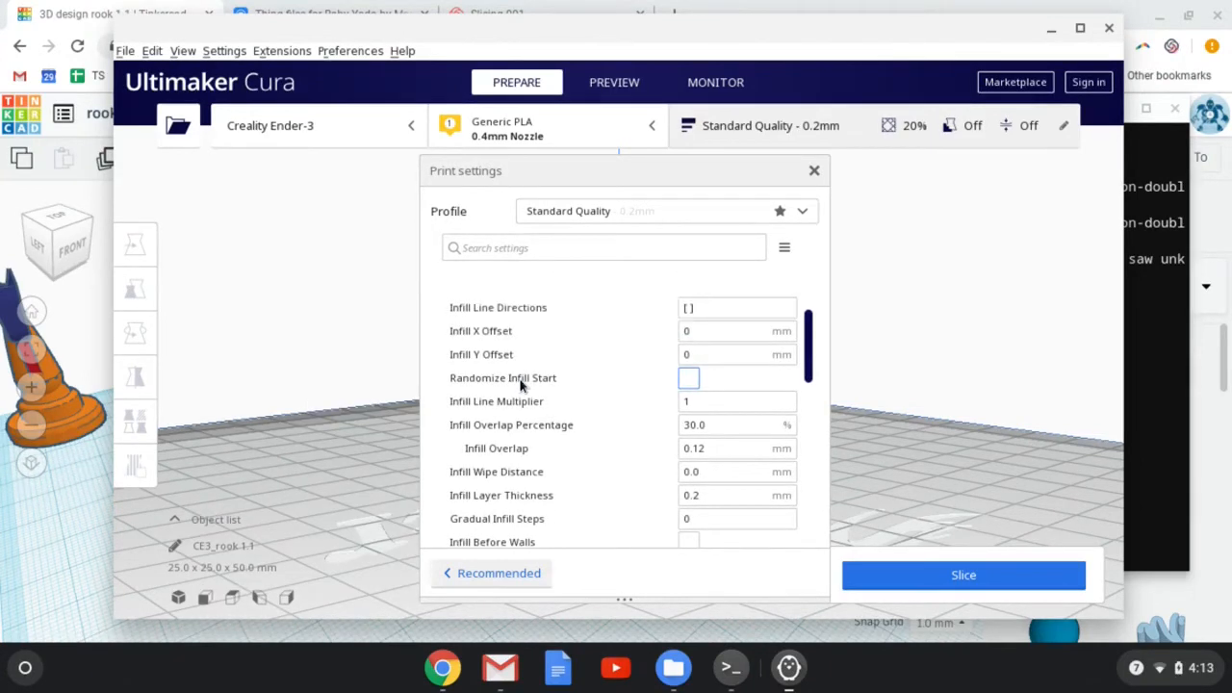
scroll(520, 385, "up", 3)
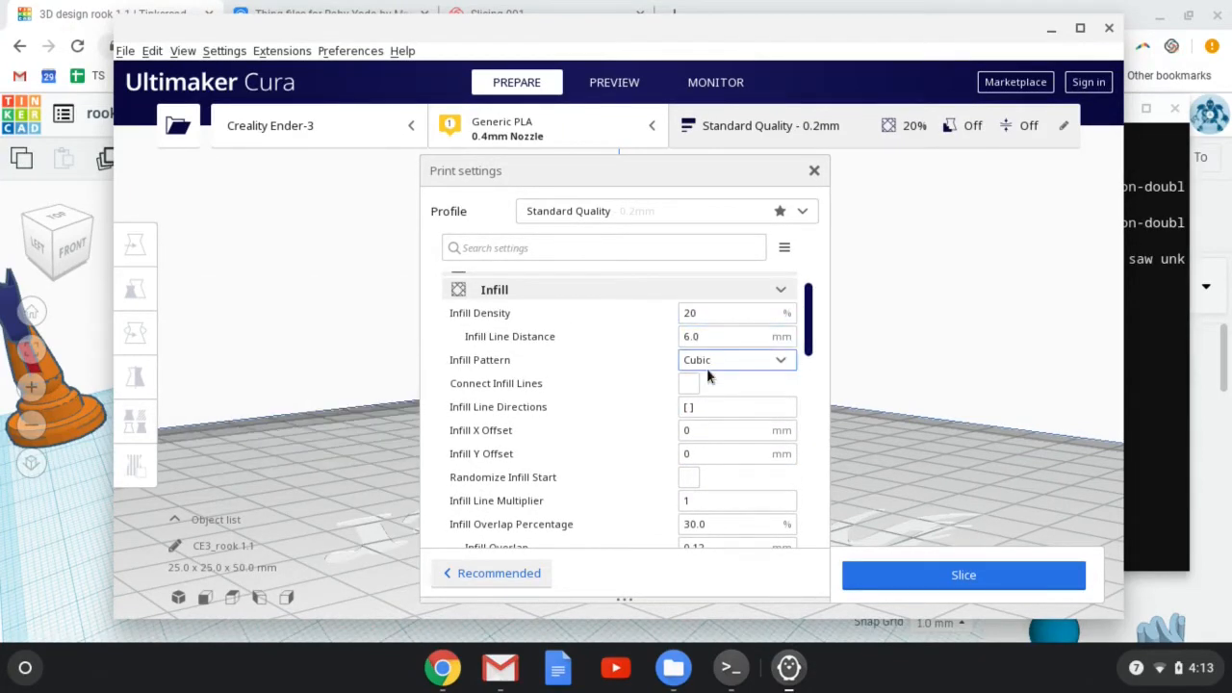
scroll(706, 369, "down", 3)
scroll(706, 369, "down", 6)
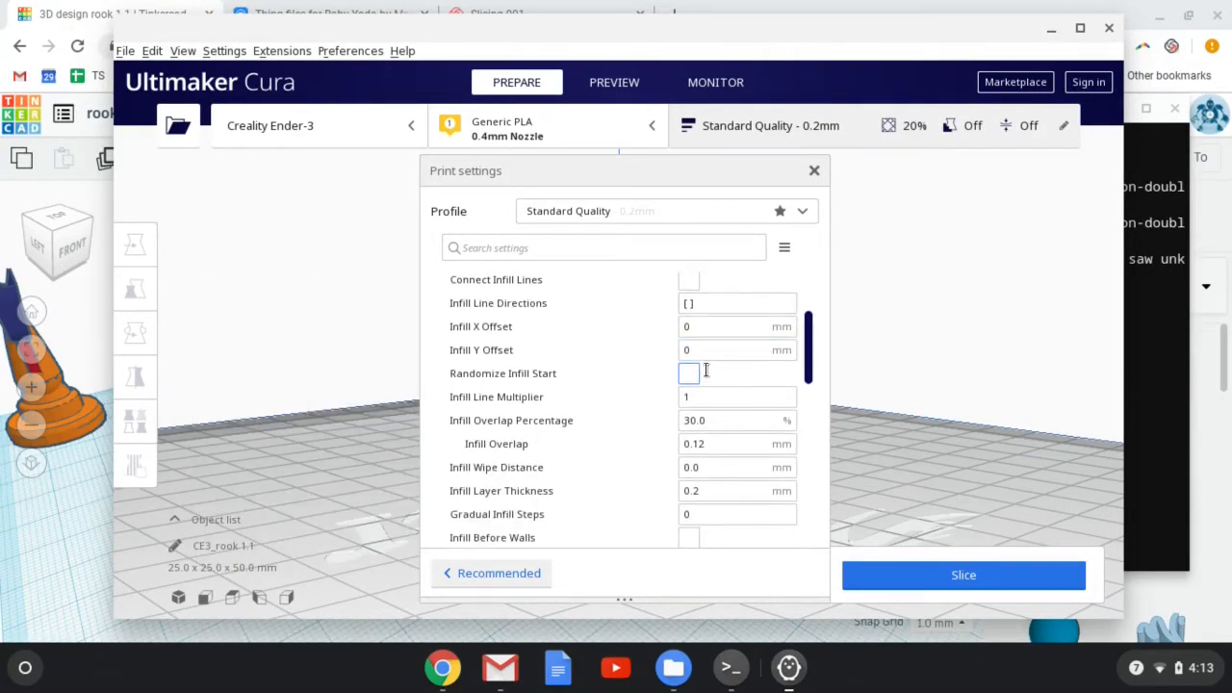
scroll(707, 377, "down", 10)
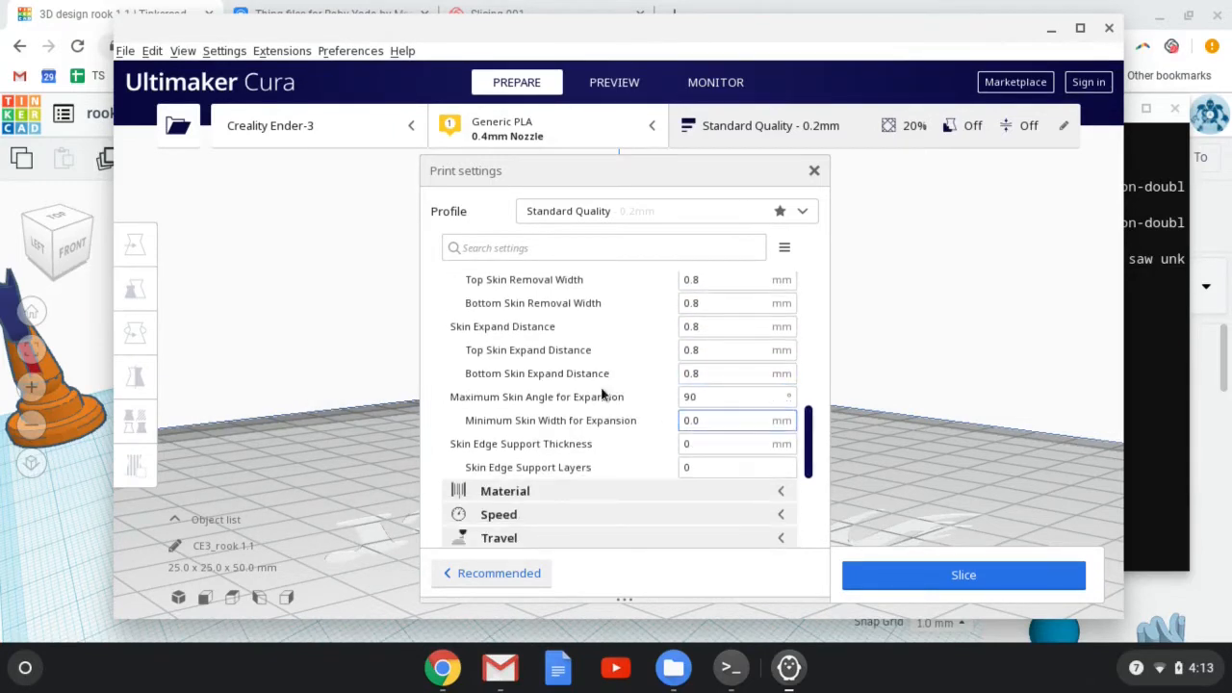
scroll(732, 352, "up", 15)
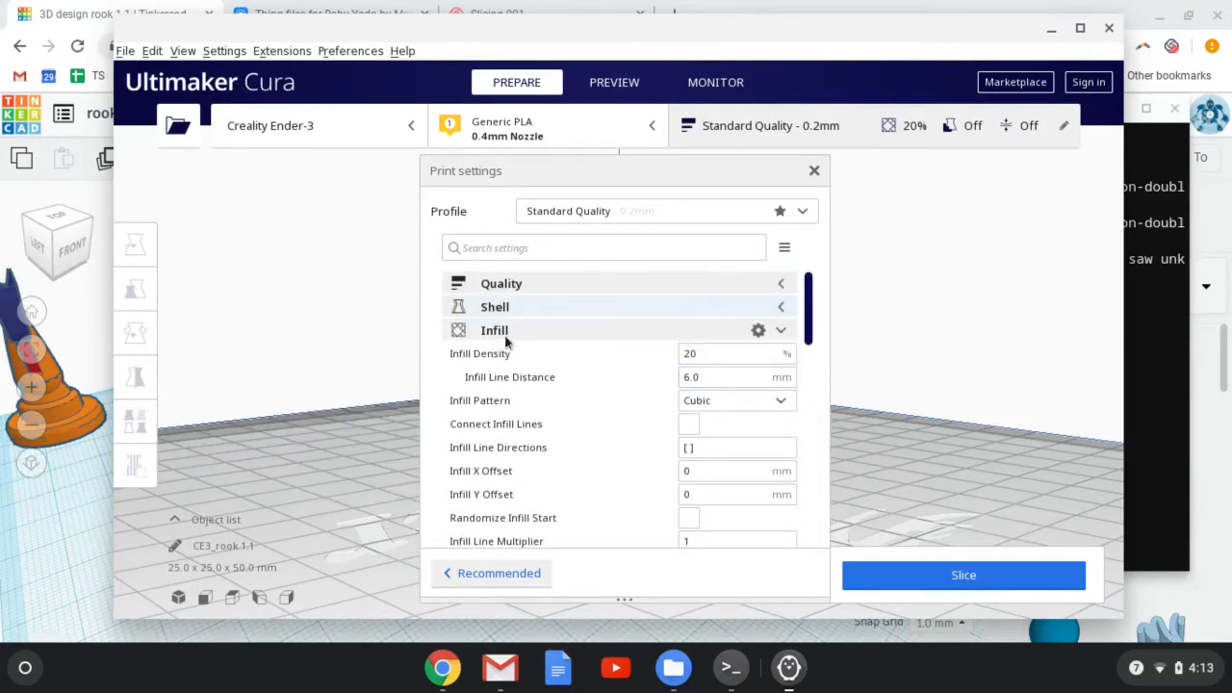
left_click(780, 335)
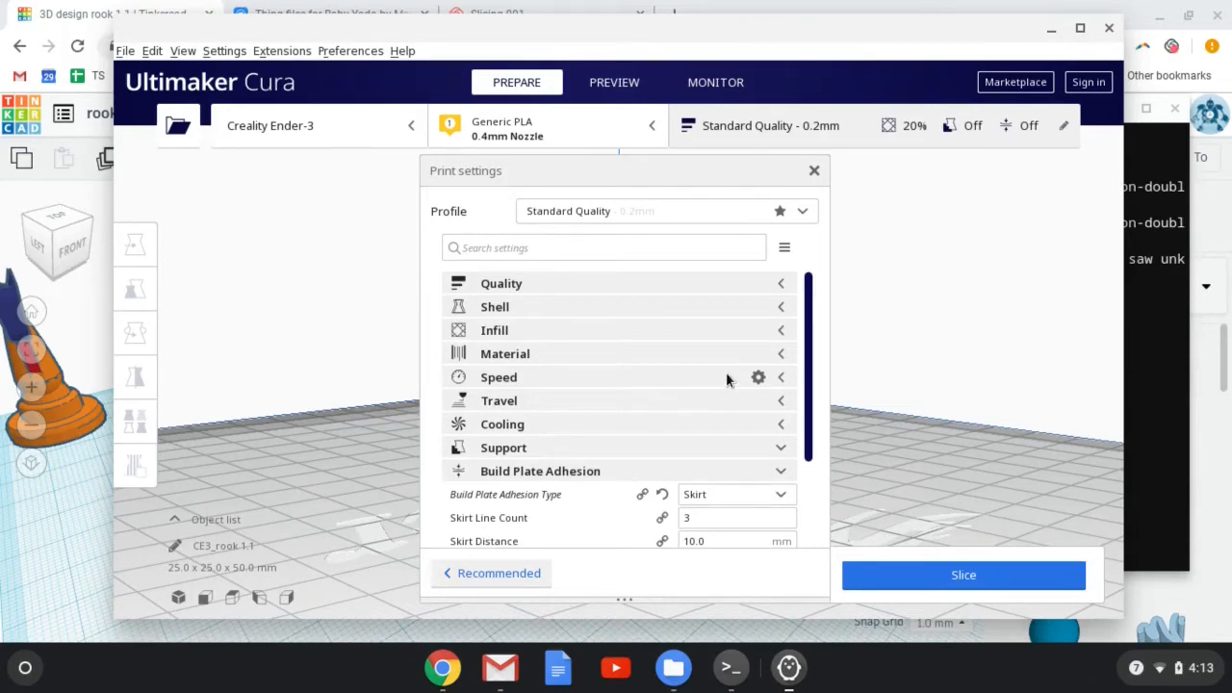
Set the print setting visibility back to Basic and close the print settings after returning to the recommended view.
scroll(726, 377, "down", 2)
scroll(727, 377, "up", 3)
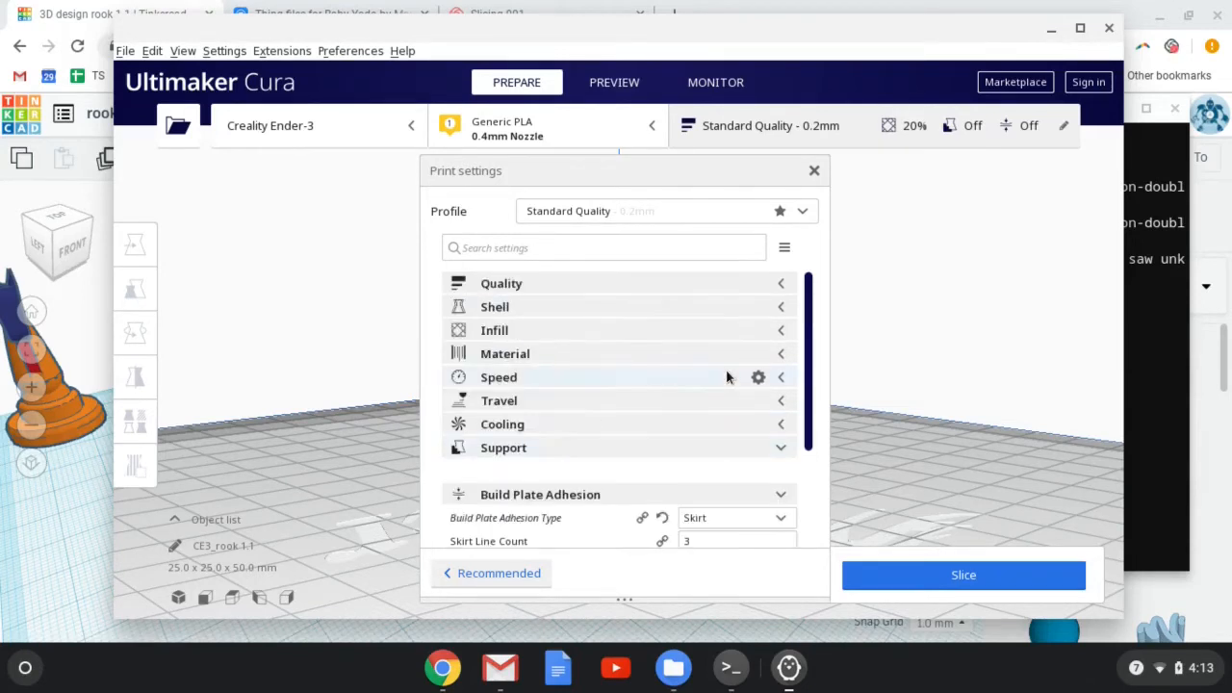
left_click(784, 250)
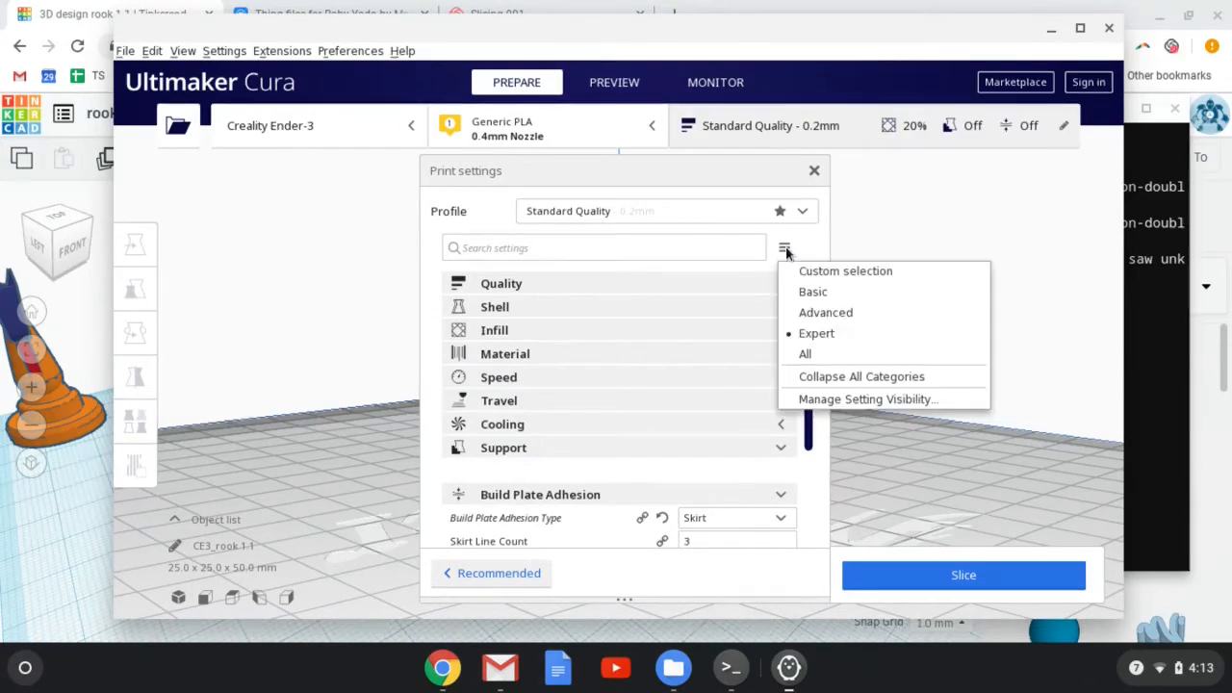
left_click(834, 294)
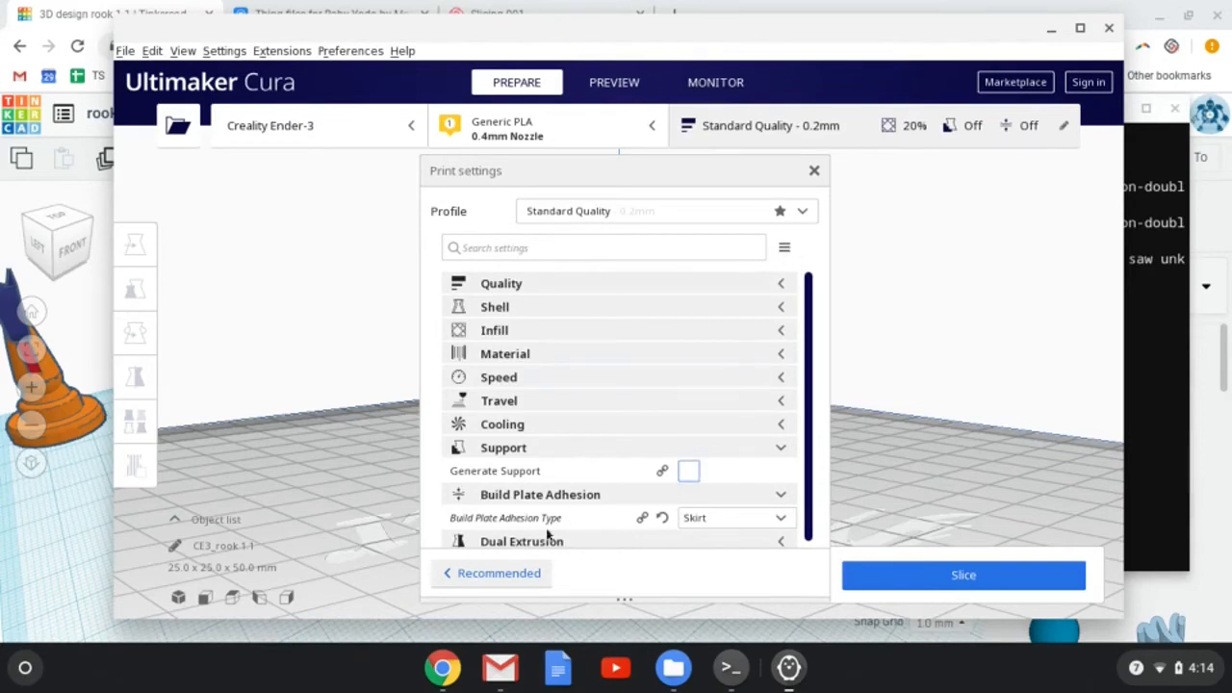
left_click(459, 574)
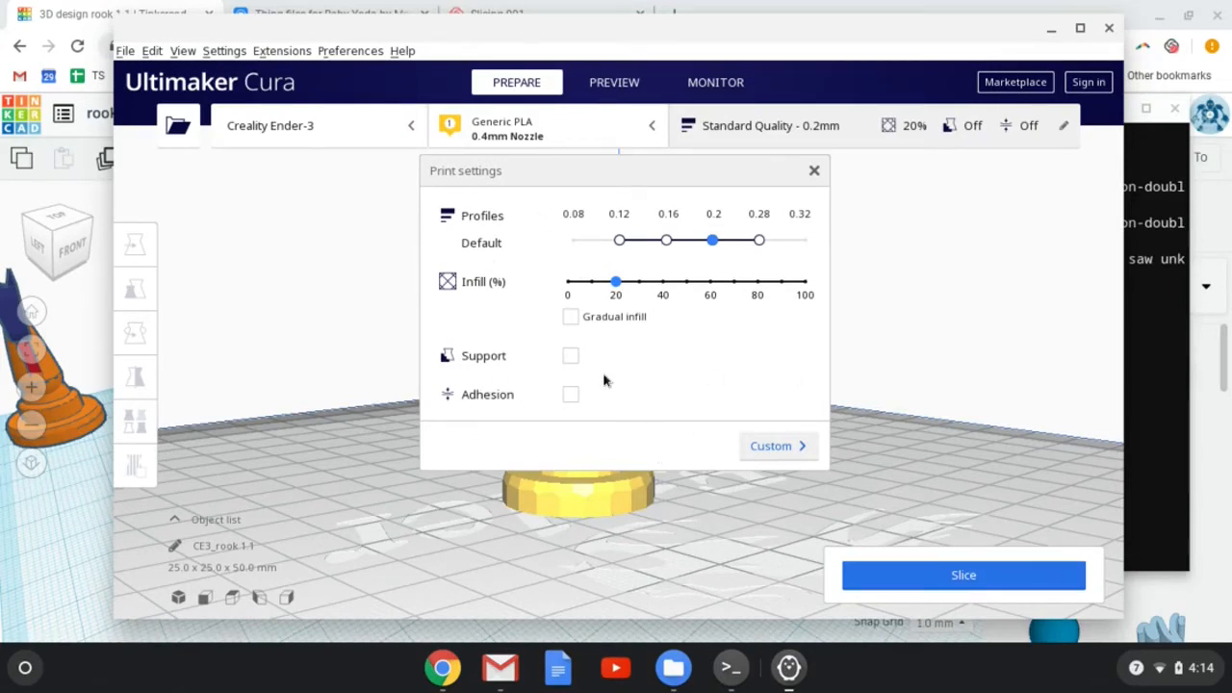
left_click(814, 170)
Slice the chess piece and review its print time and material estimate alongside the model on the build plate.
scroll(649, 450, "down", 2)
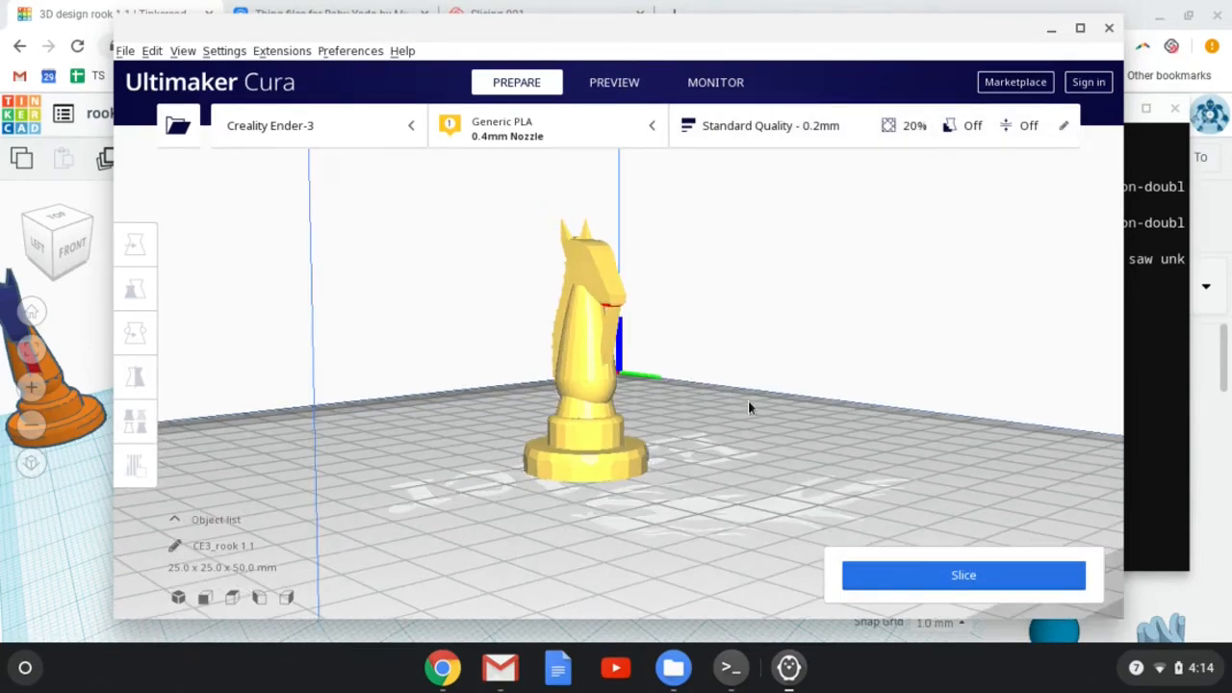
left_click(975, 581)
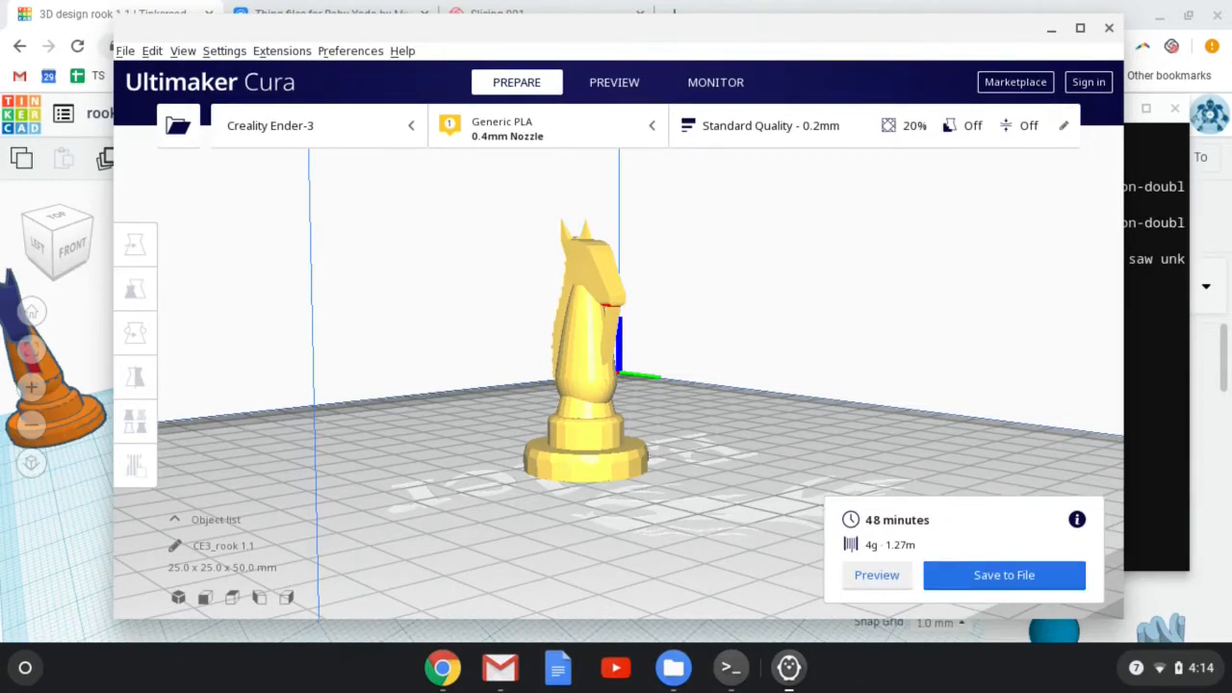
scroll(861, 397, "down", 4)
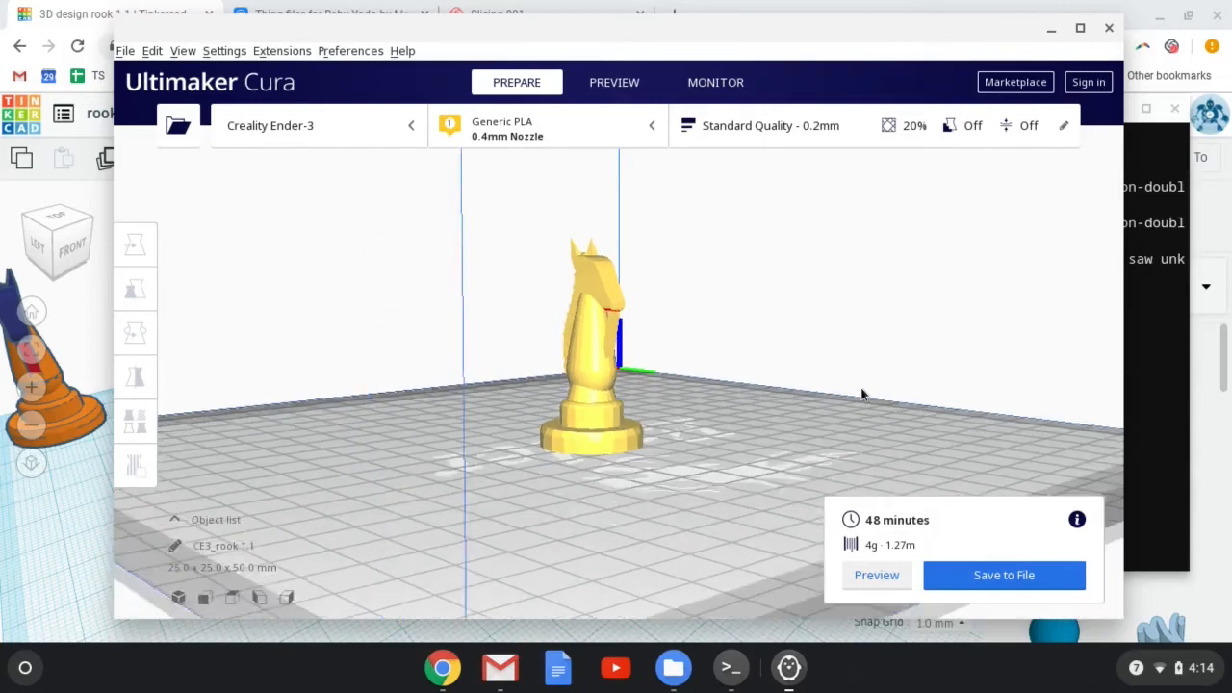
scroll(891, 337, "up", 1)
right_click_drag(890, 337, 878, 339)
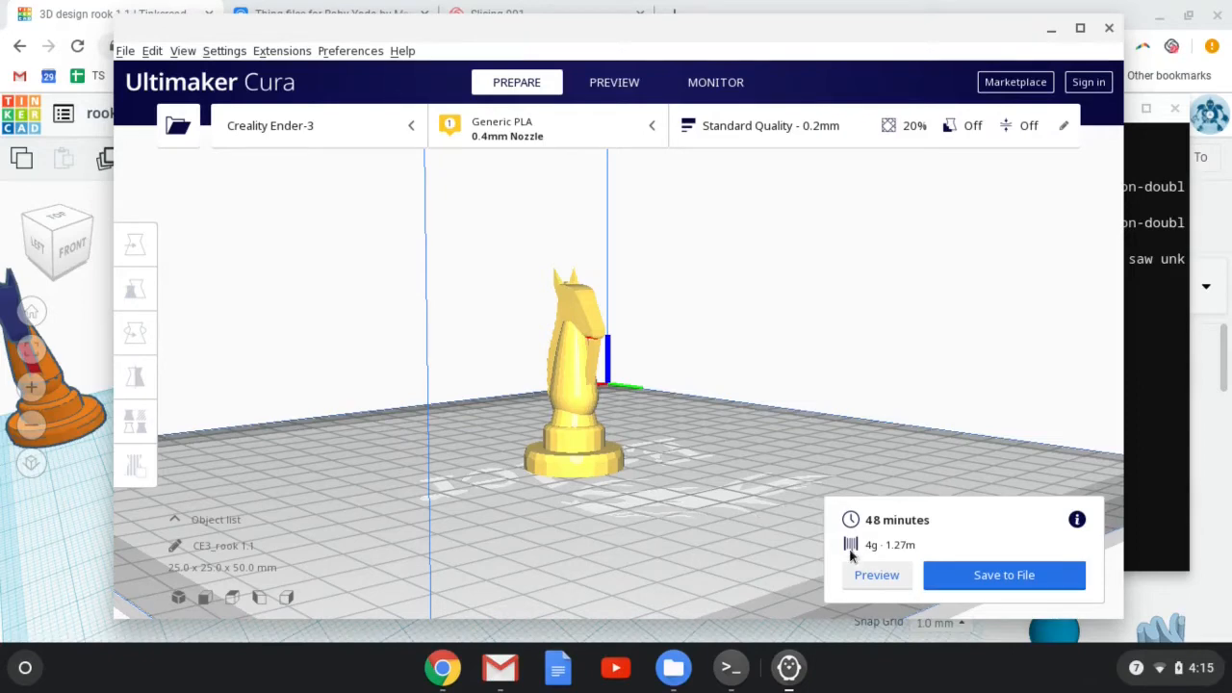
right_click_drag(913, 402, 866, 404)
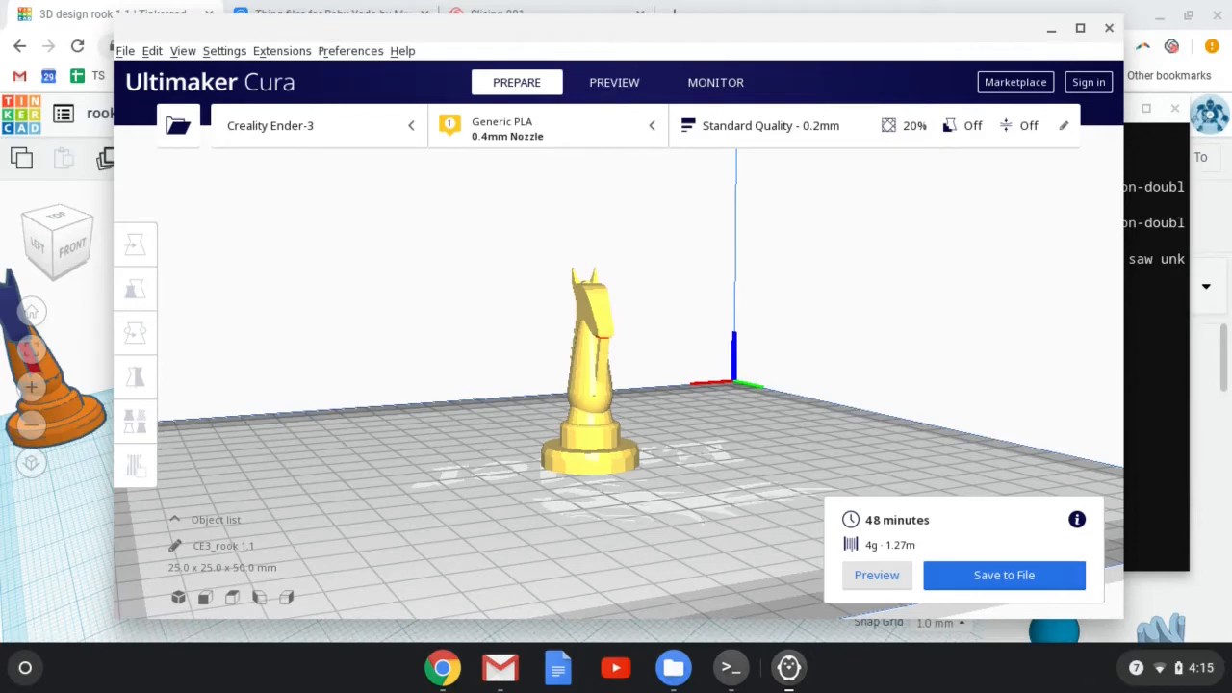
Open the layer preview of the sliced chess piece and examine the layers of its head and body close up.
left_click(876, 575)
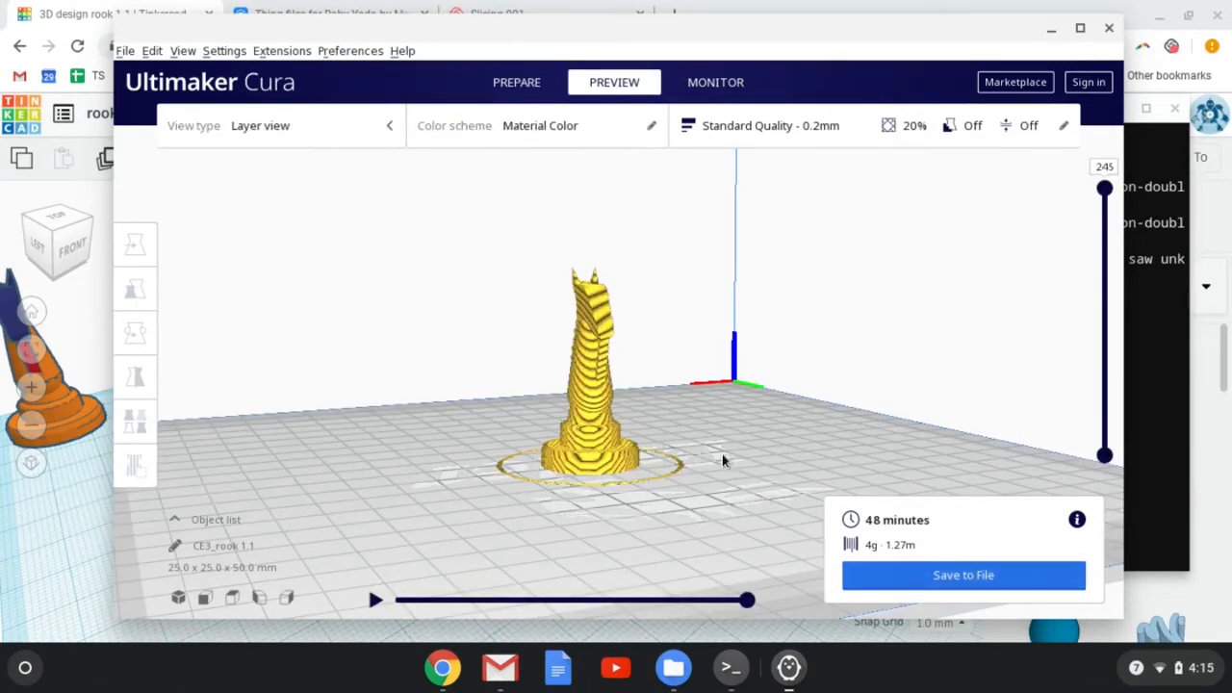
right_click_drag(723, 462, 595, 363)
scroll(595, 363, "up", 5)
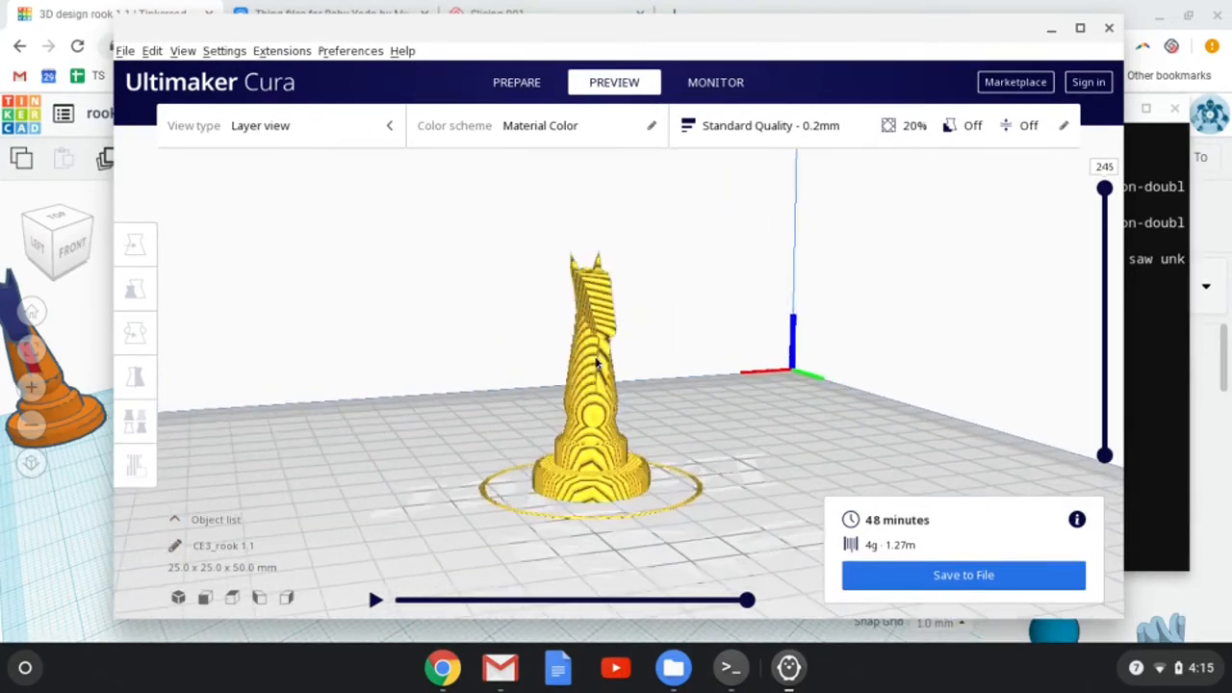
middle_click_drag(555, 431, 605, 417)
scroll(618, 393, "up", 3)
right_click_drag(651, 375, 636, 328)
right_click_drag(652, 280, 677, 301)
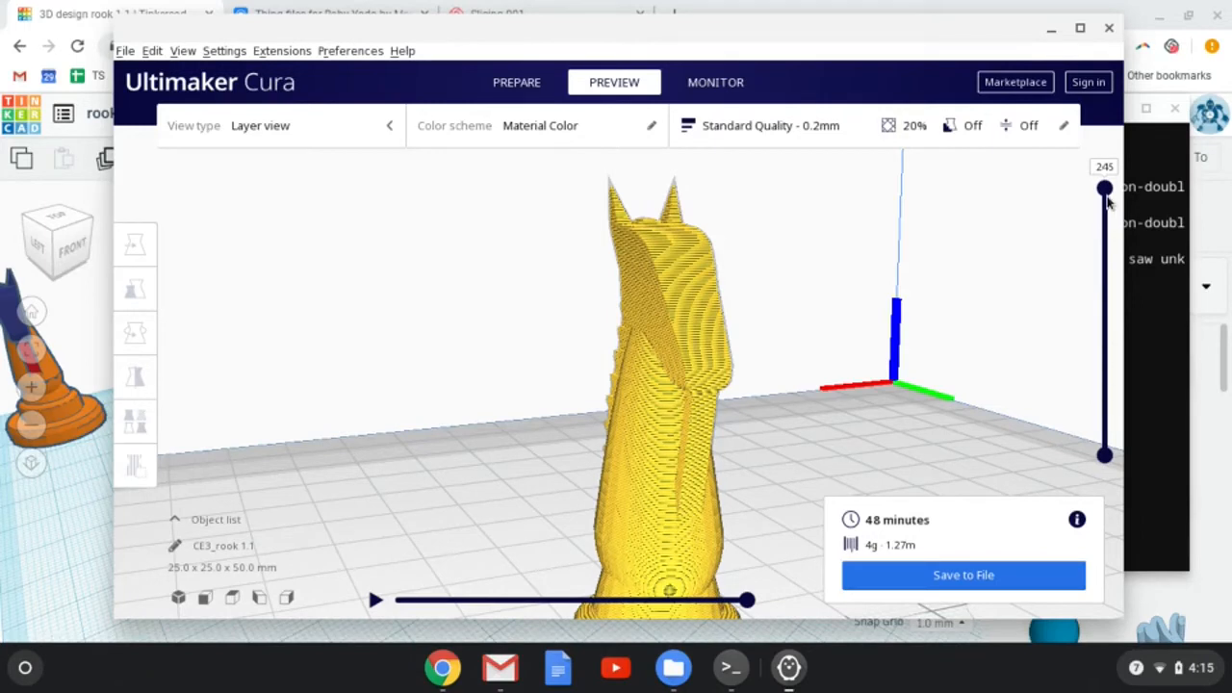
Lower the topmost visible layer to 117 and examine the infill pattern inside the piece's body from above.
left_click_drag(1107, 192, 1099, 339)
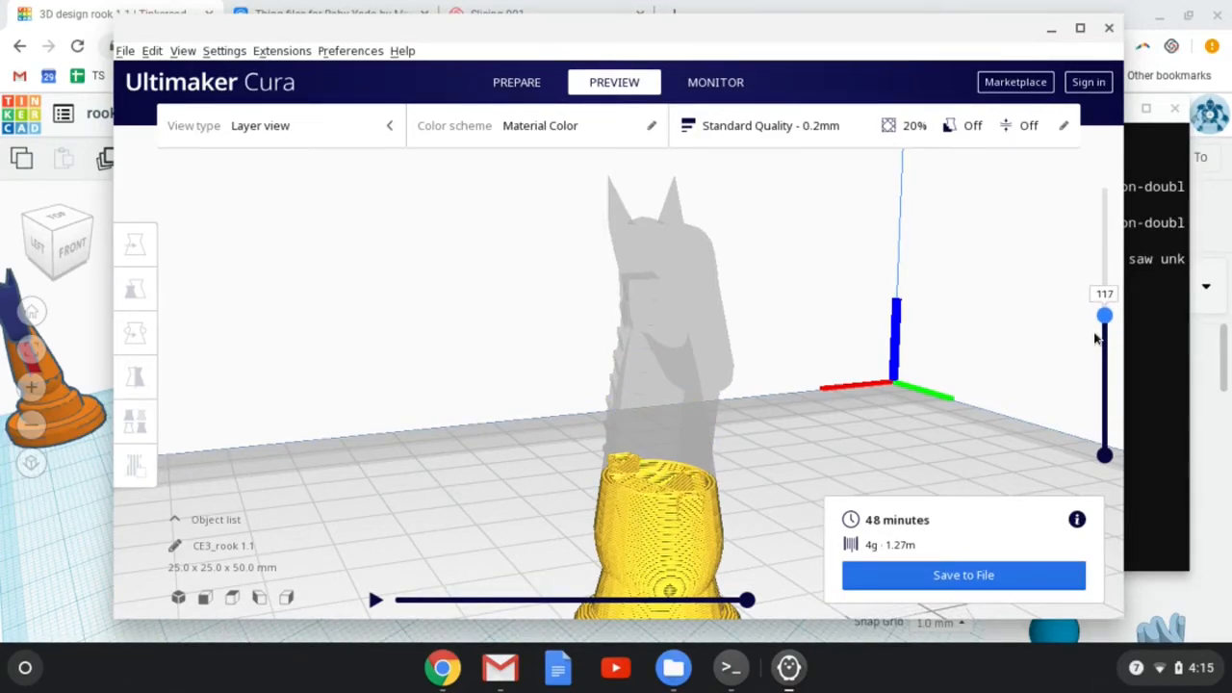
middle_click_drag(720, 541, 705, 481)
right_click_drag(652, 350, 672, 390)
mouse_move(646, 267)
right_mouse_down()
mouse_move(646, 311)
mouse_move(630, 262)
right_mouse_up()
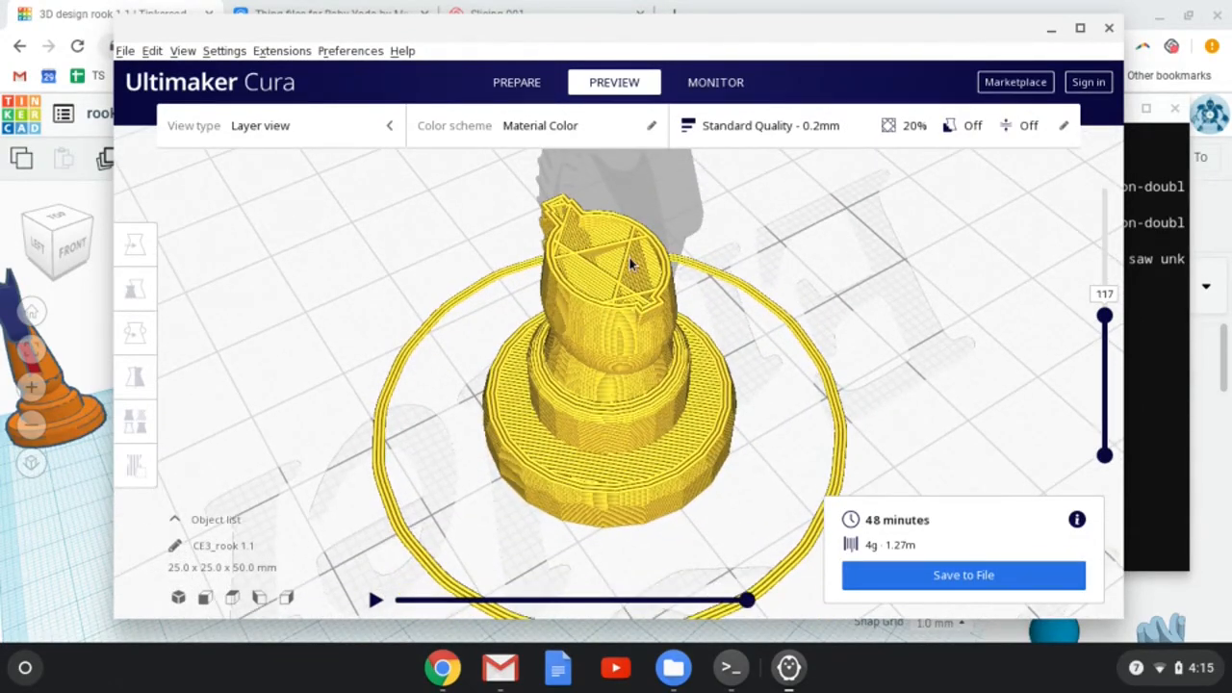
scroll(638, 281, "up", 5)
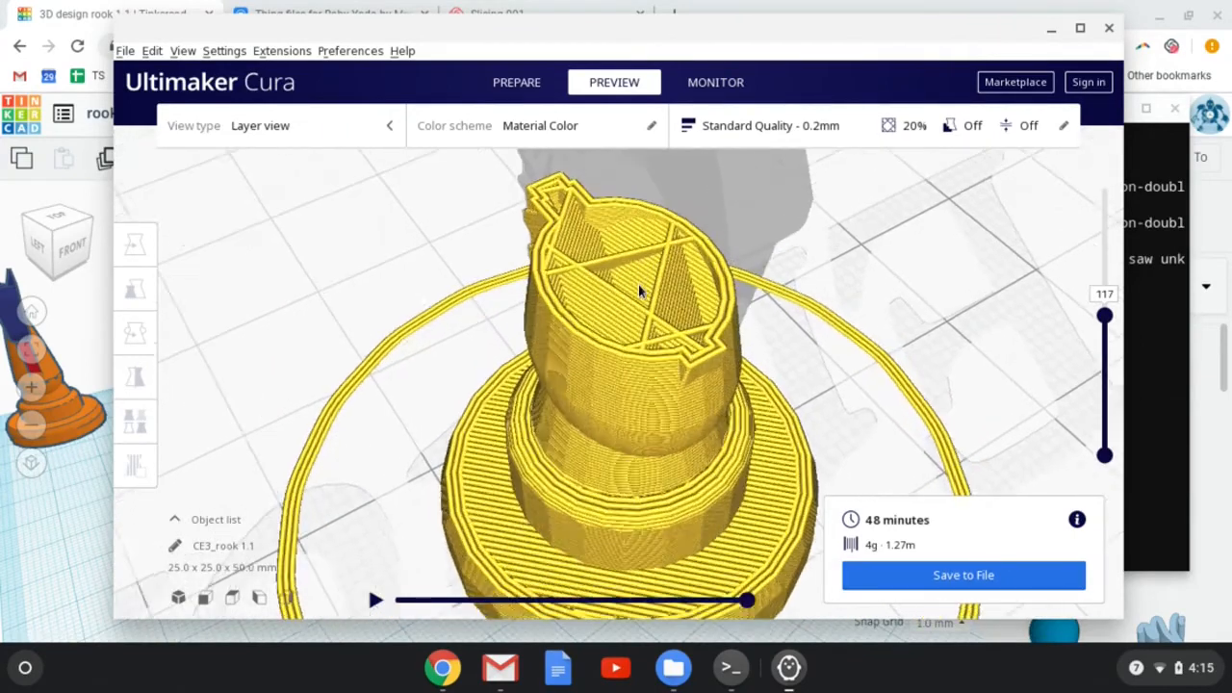
right_click_drag(639, 286, 644, 284)
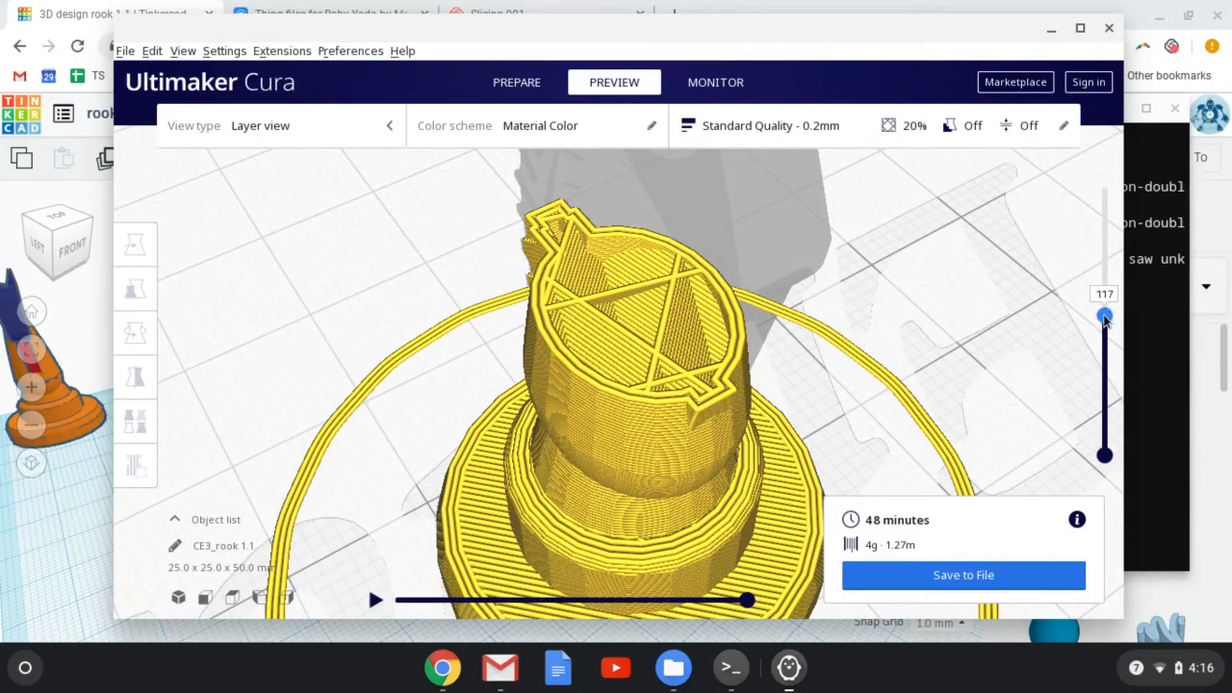
Raise the topmost visible layer to 145 and examine the triangular infill inside the chess piece from above.
left_click_drag(1105, 317, 1104, 292)
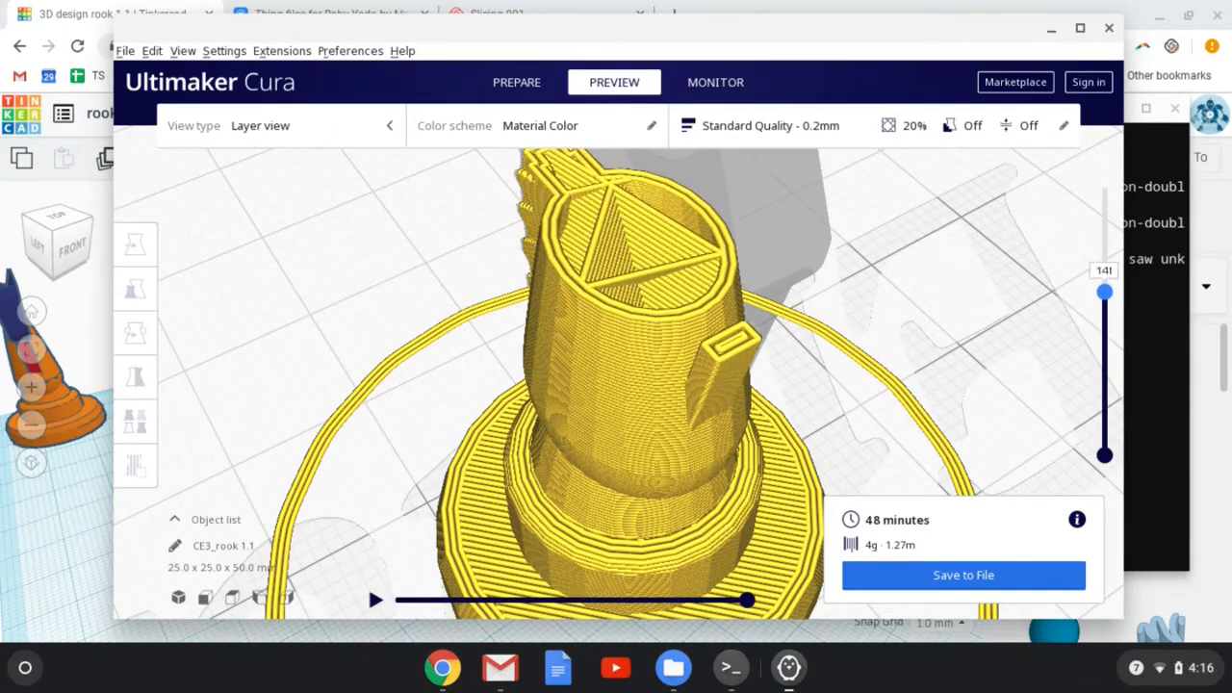
right_click_drag(756, 275, 720, 381)
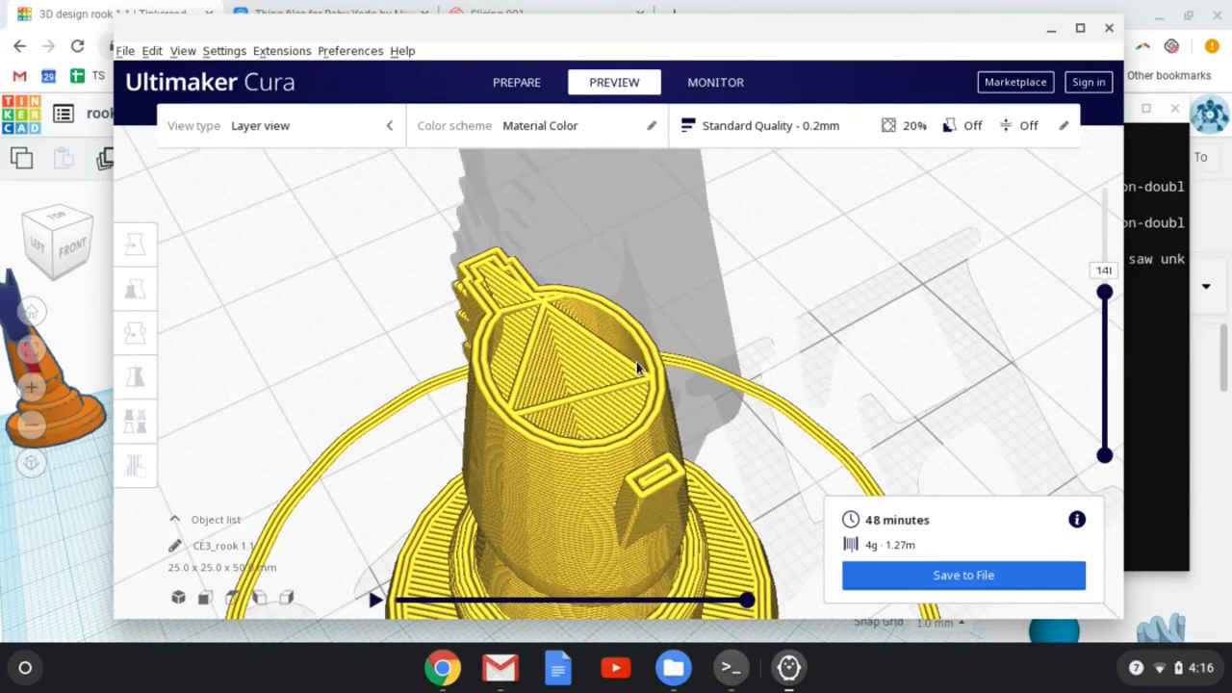
key("Left")
key("Left")
key("Right")
key("Right")
key("Up")
key("Up")
key("Up")
key("Up")
key("Up")
key("Up")
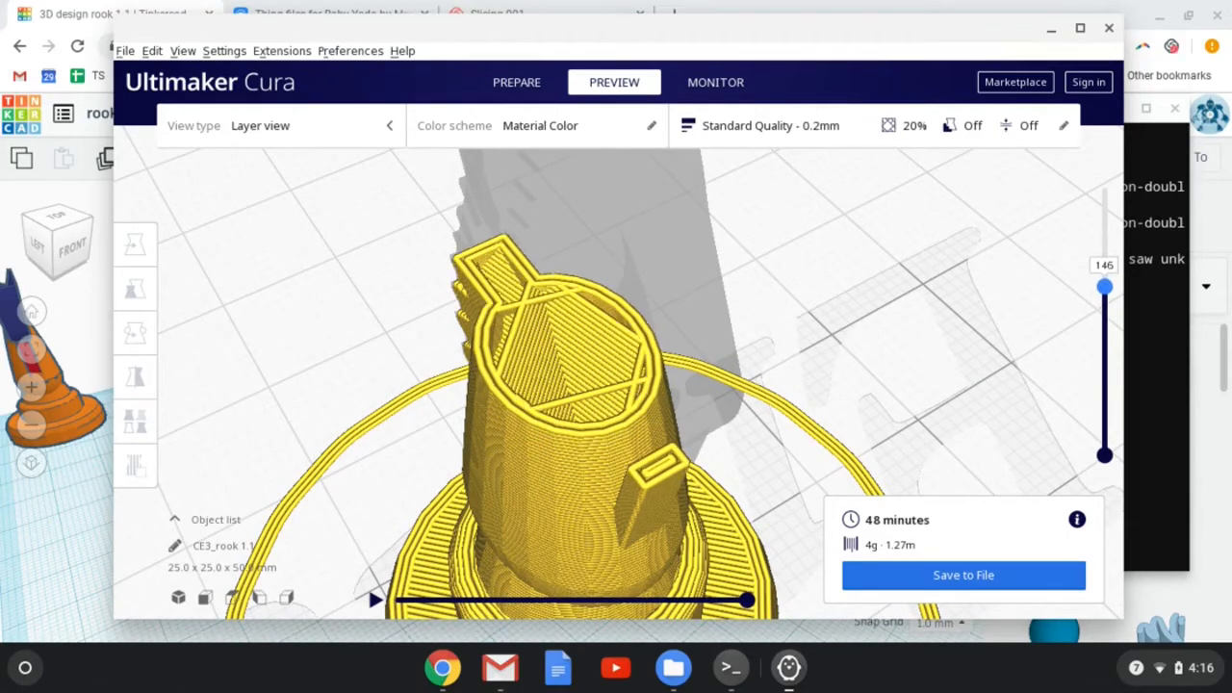
key("Down")
key("Down")
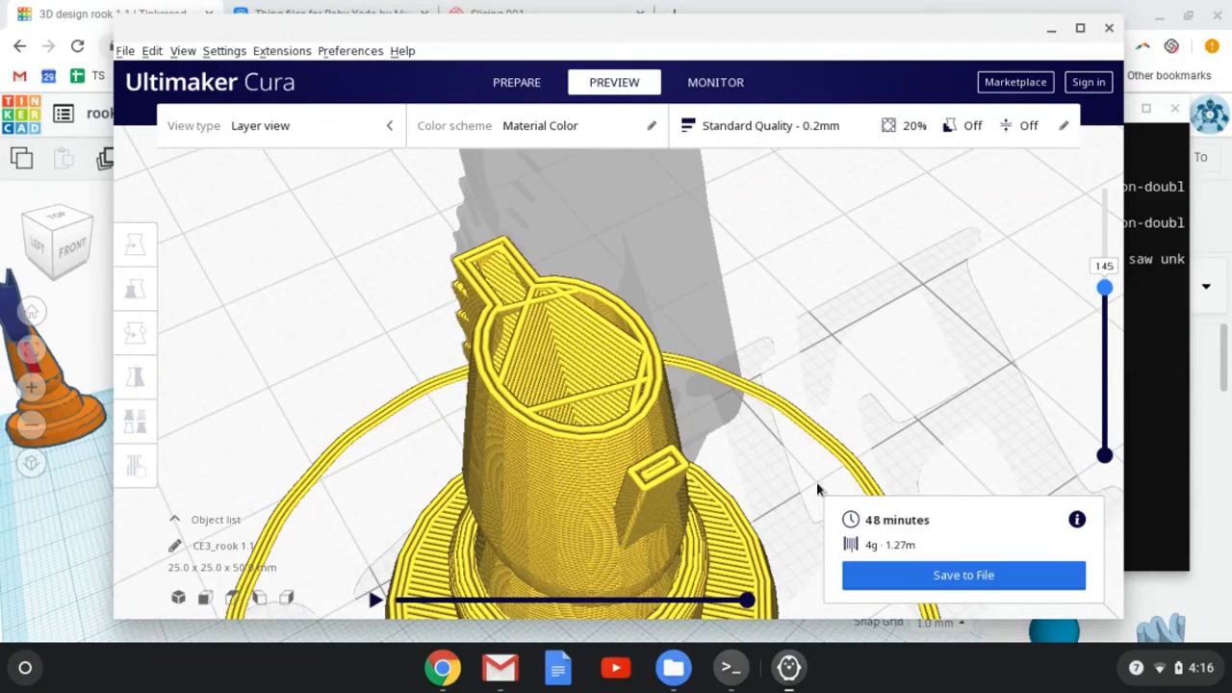
Play the toolpath simulation from the start of layer 145, watch the nozzle path close up, and pause it at layer 148.
left_click_drag(749, 598, 371, 612)
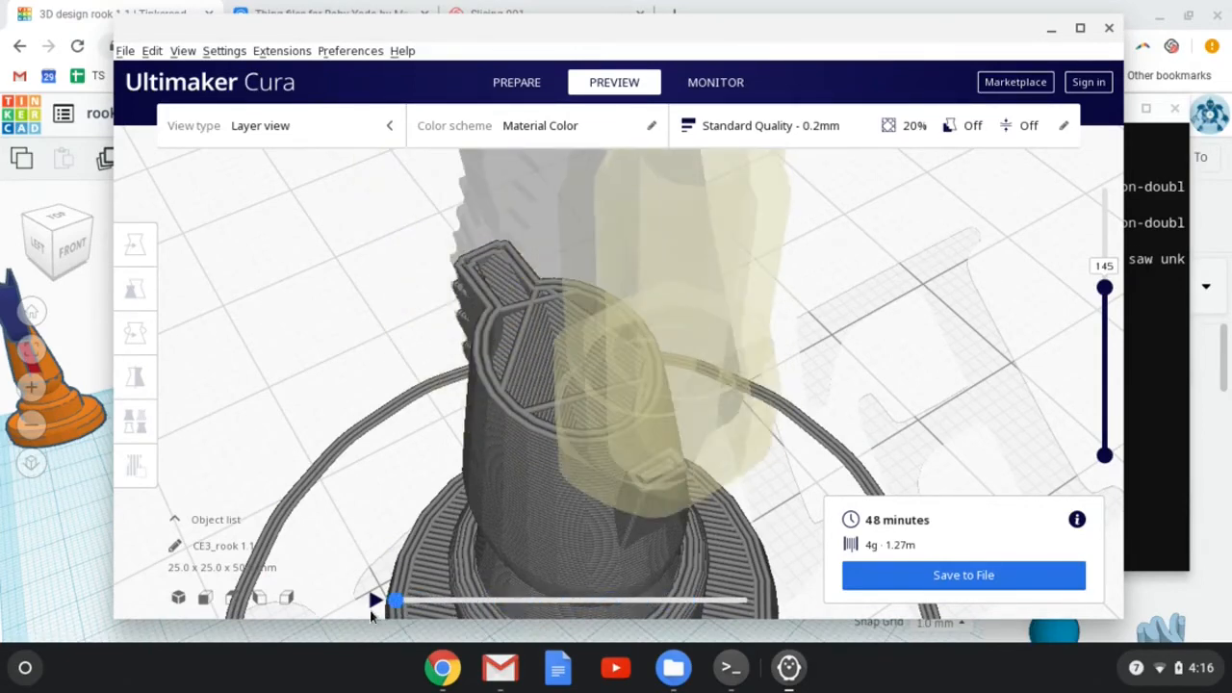
left_click(376, 601)
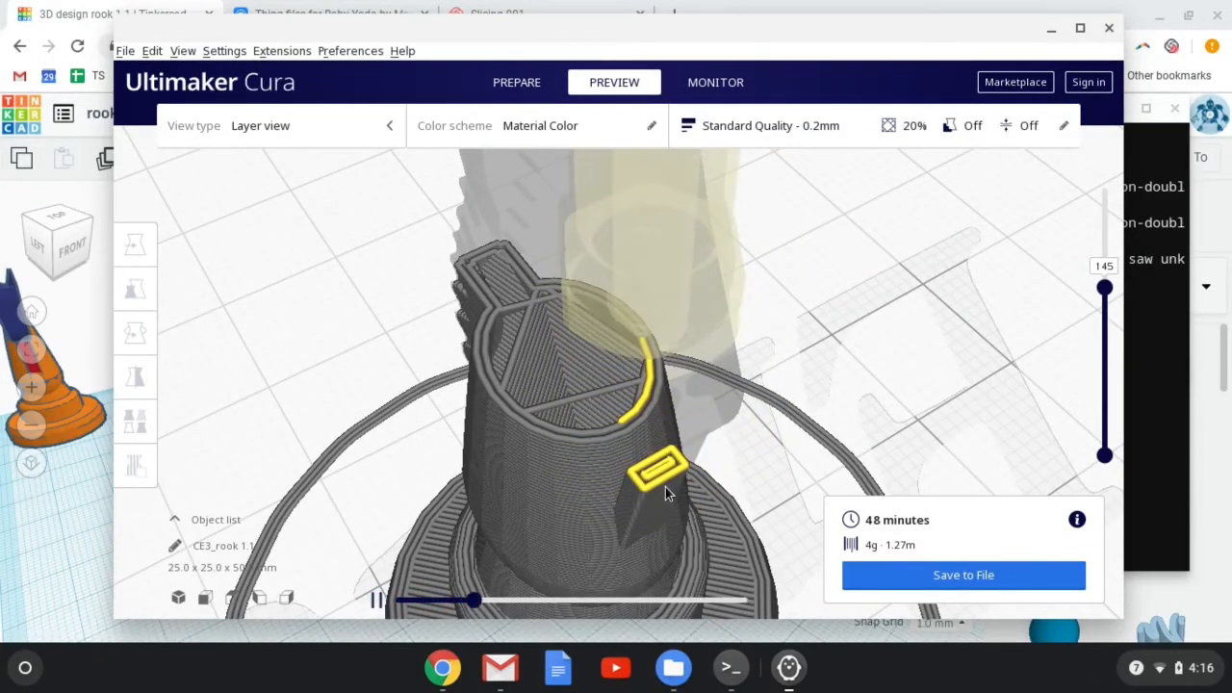
scroll(665, 489, "up", 5)
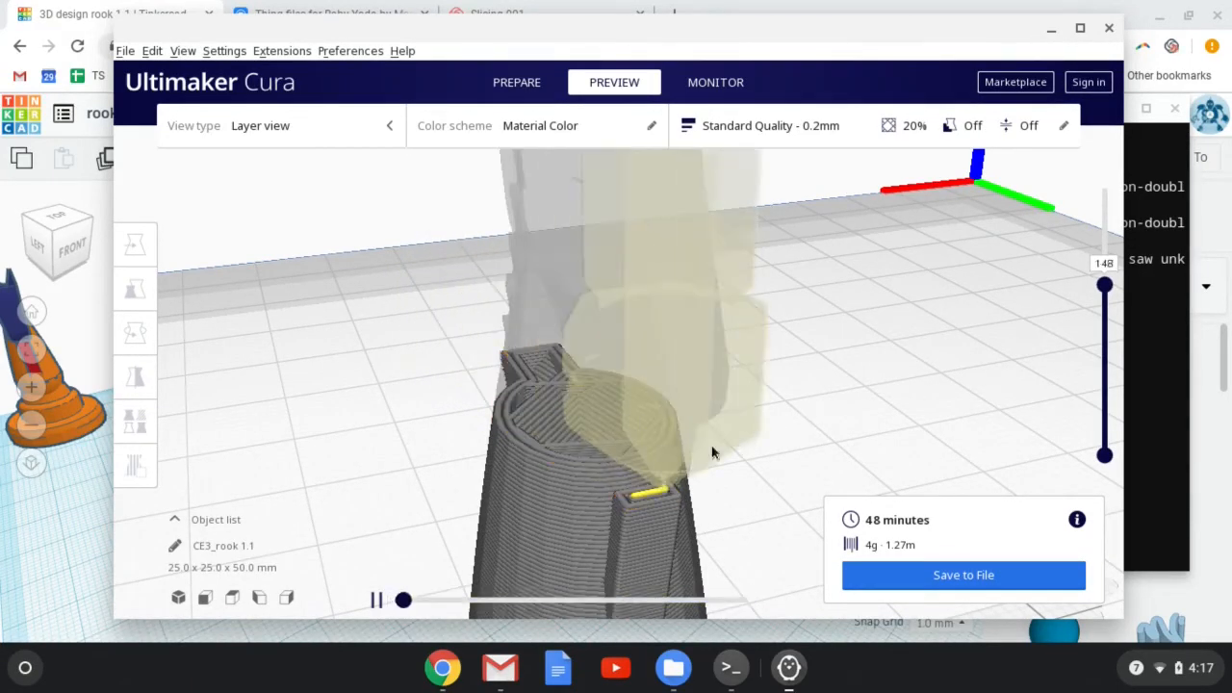
left_click(377, 600)
scroll(732, 441, "down", 6)
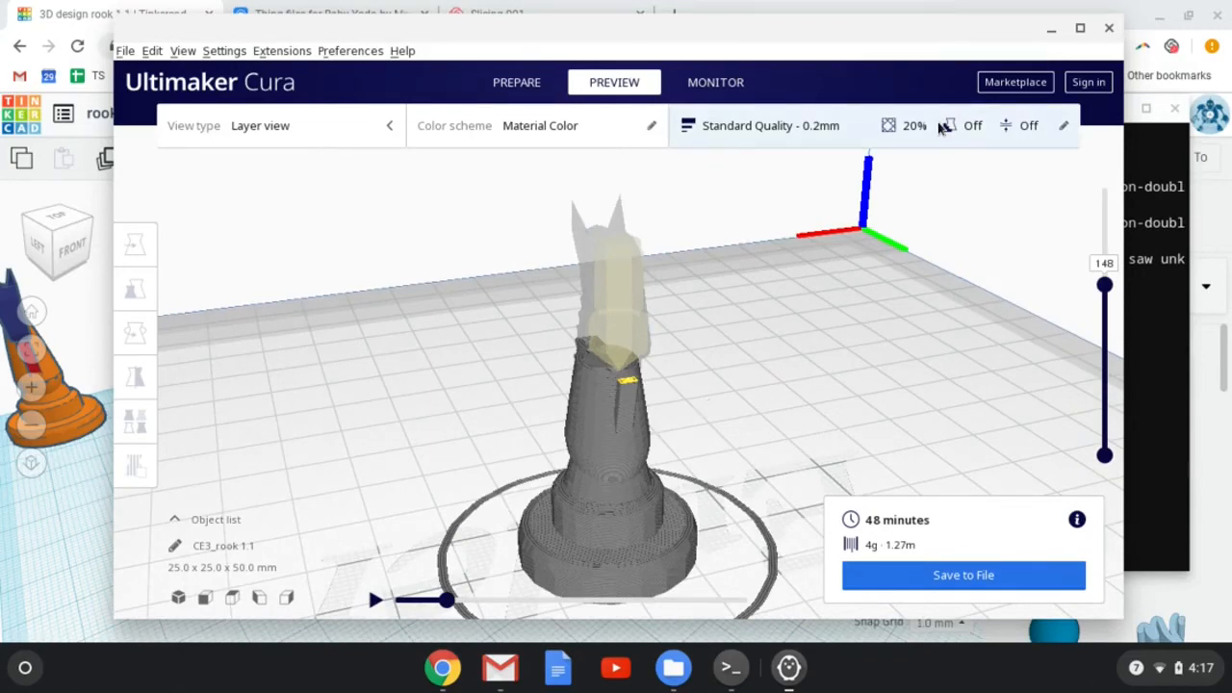
Enable Support in the print settings and dismiss the no-layers message with its do-not-show-again option selected.
left_click(941, 127)
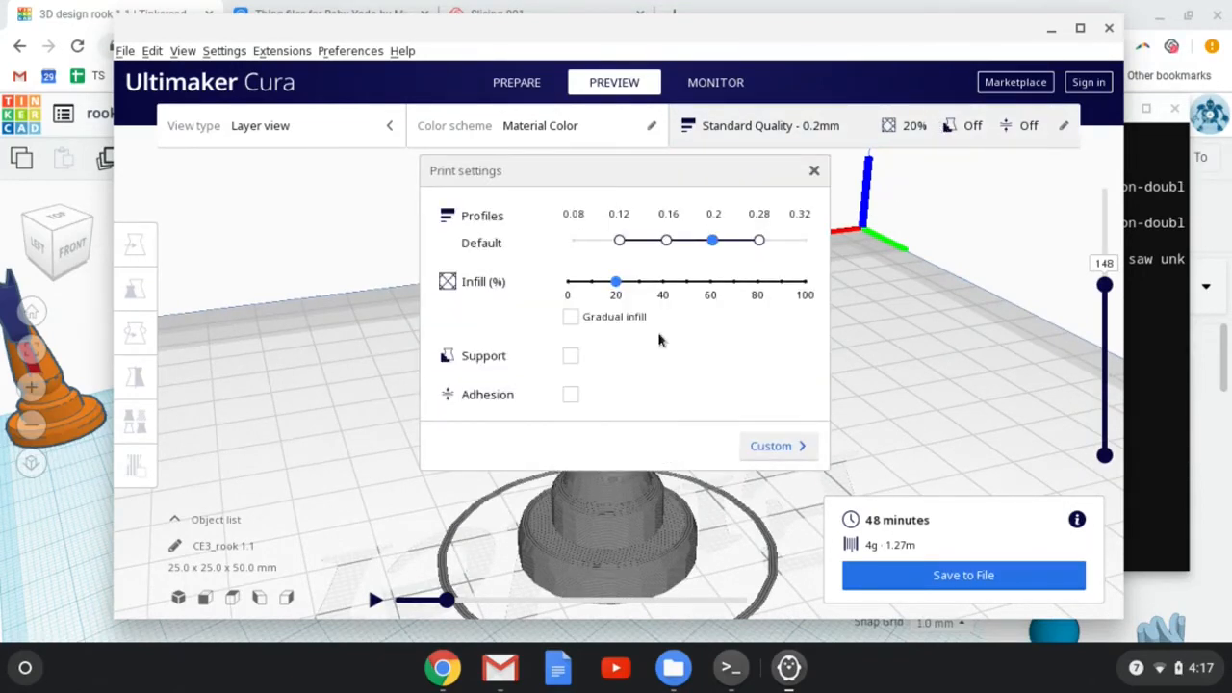
left_click(570, 356)
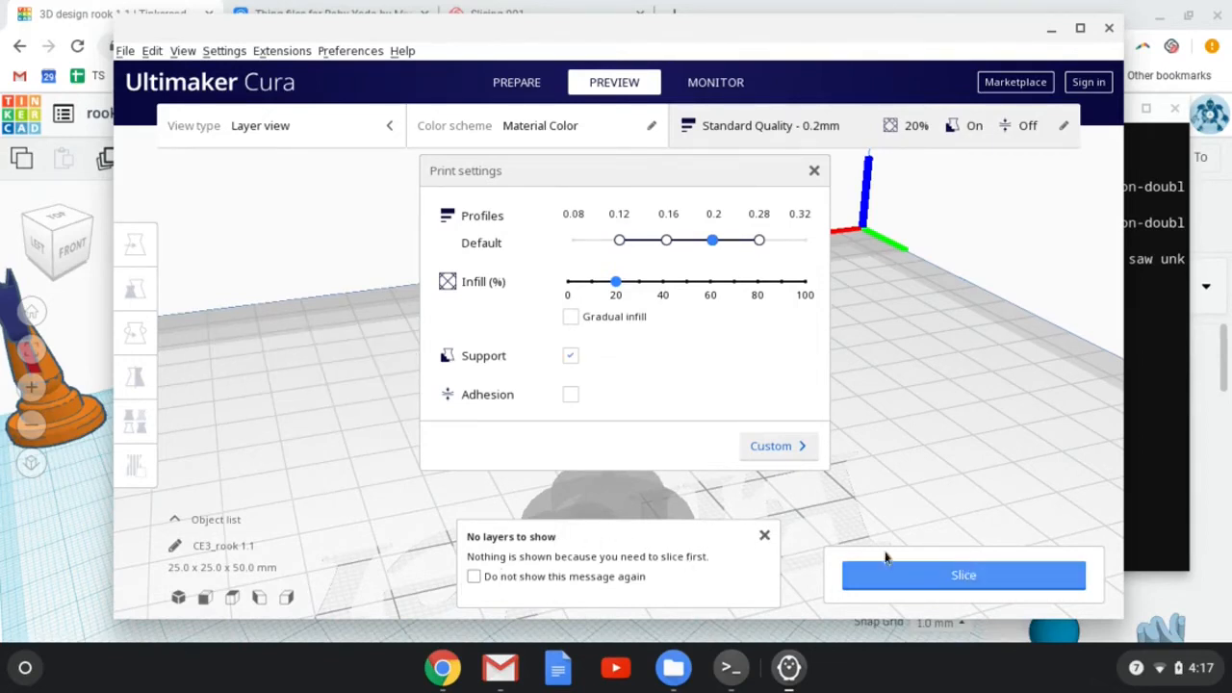
left_click(474, 578)
left_click(765, 536)
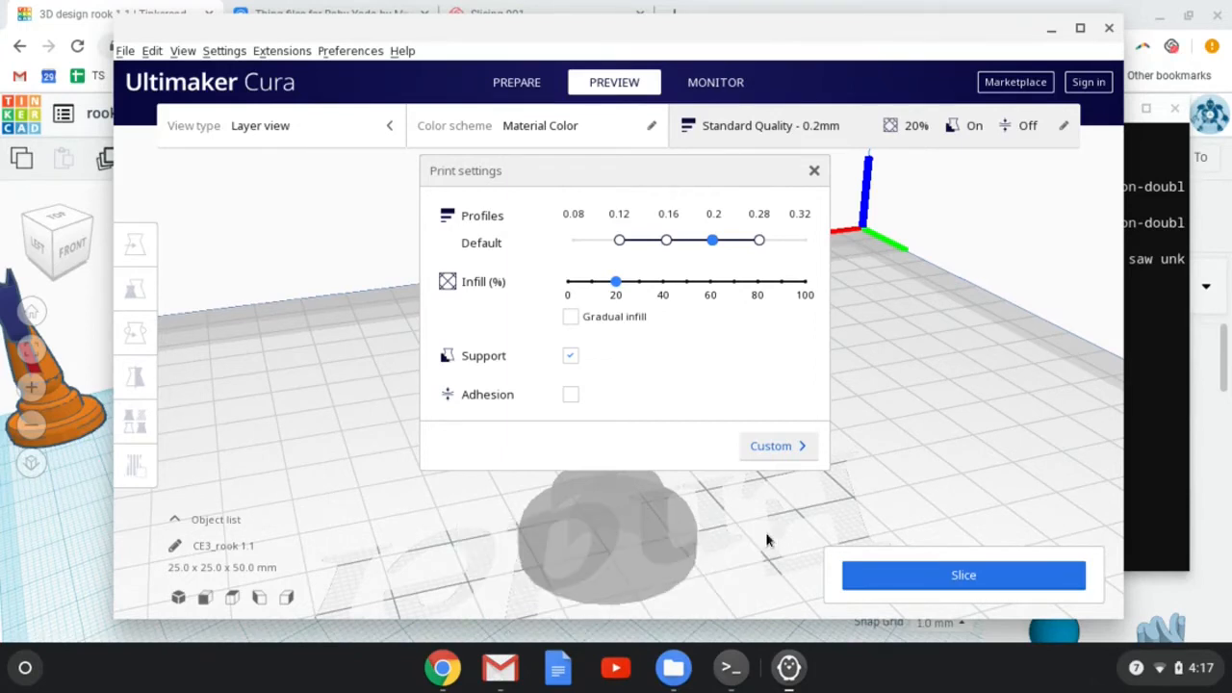
right_click_drag(684, 529, 660, 482)
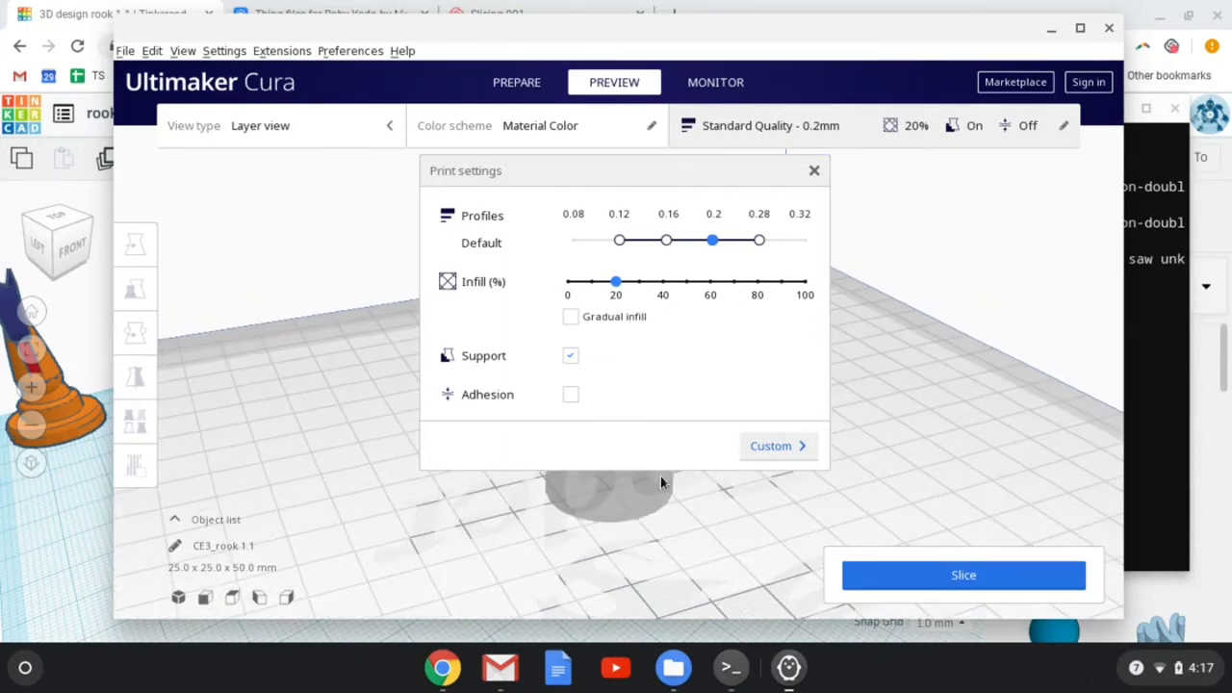
left_click(814, 171)
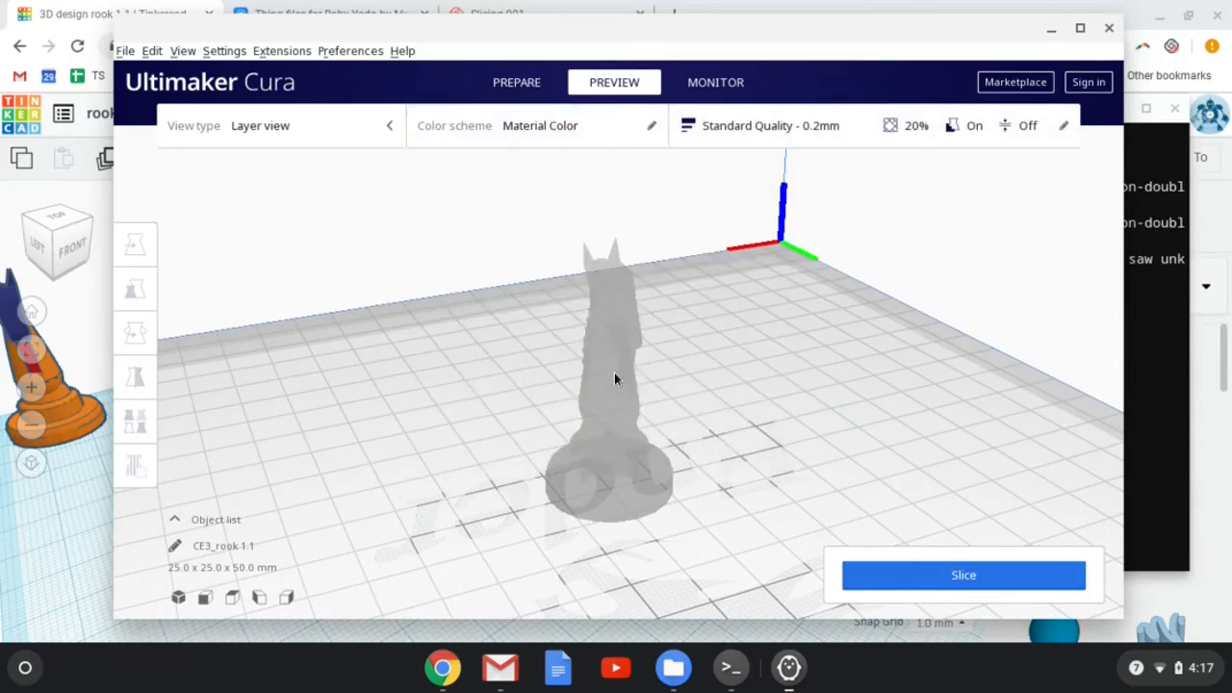
Slice the chess piece with supports from the prepare view and open its layer preview.
left_click(519, 85)
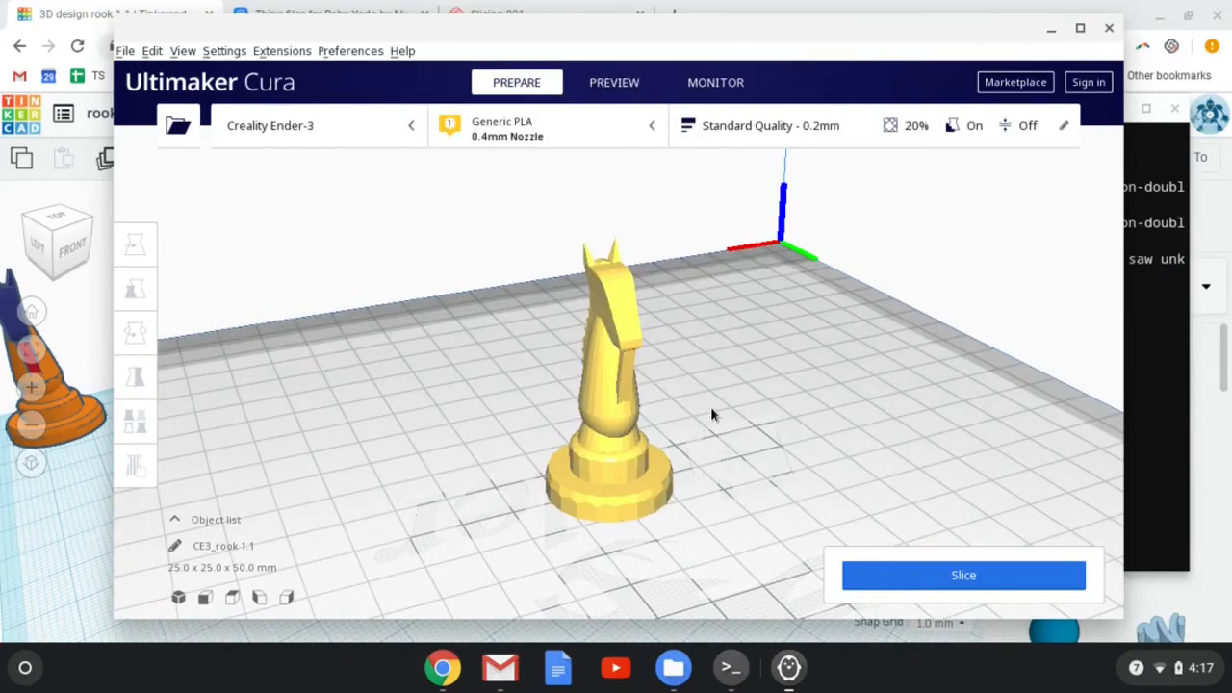
right_click_drag(736, 400, 738, 399)
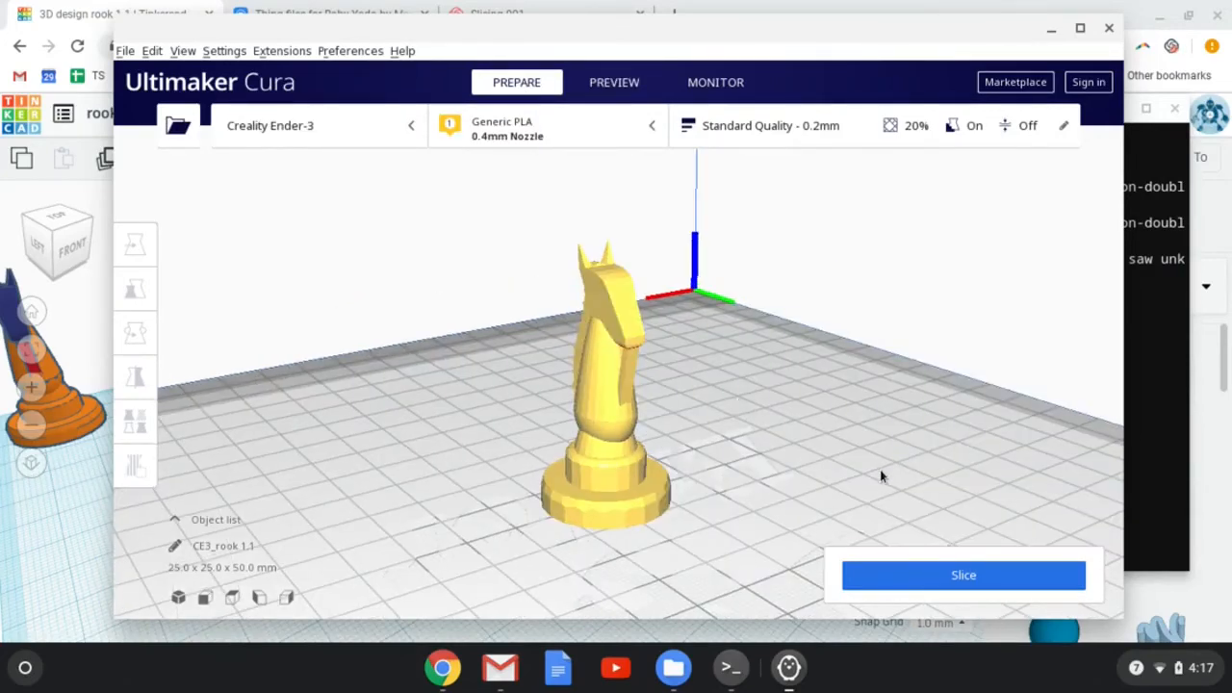
left_click(961, 577)
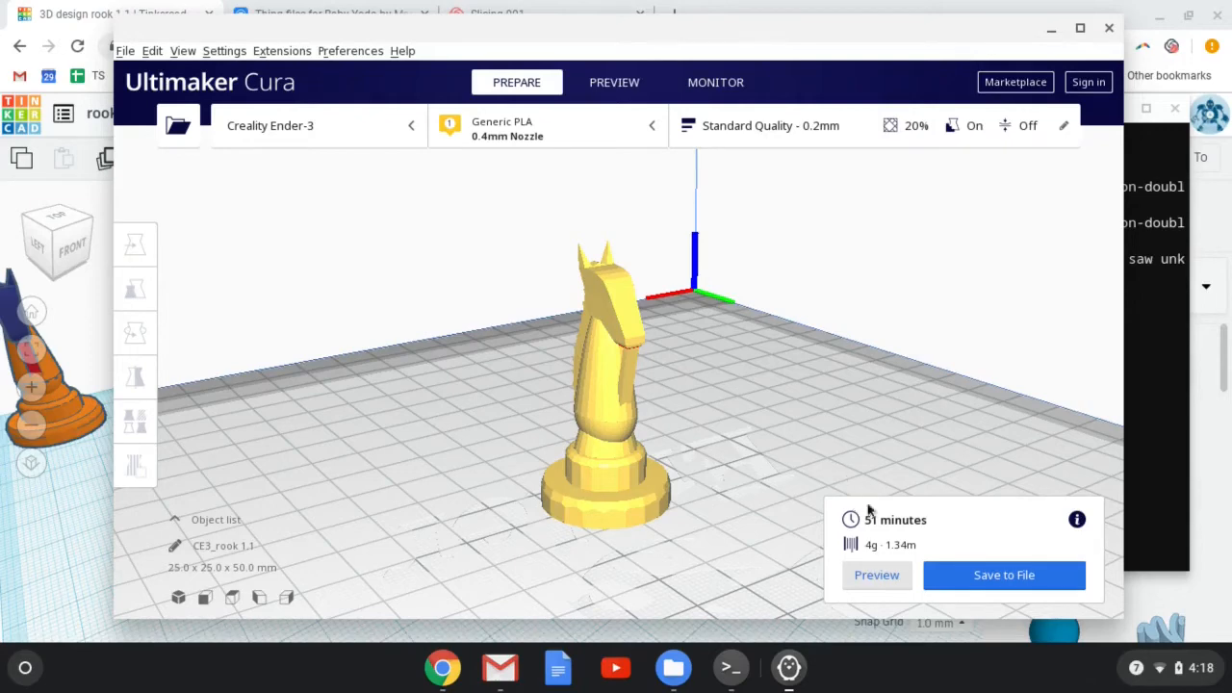
left_click(863, 570)
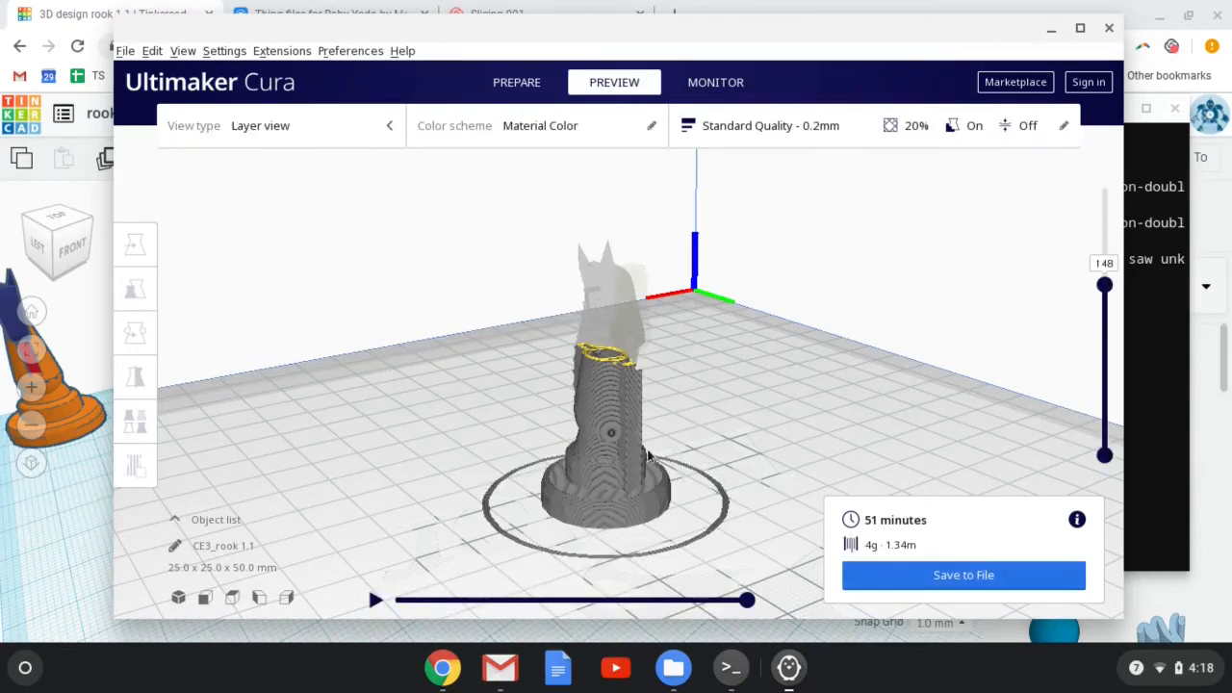
Raise the topmost visible layer to 197 and examine the support structures beneath the horse head's overhang from several angles.
right_click_drag(650, 456, 746, 441)
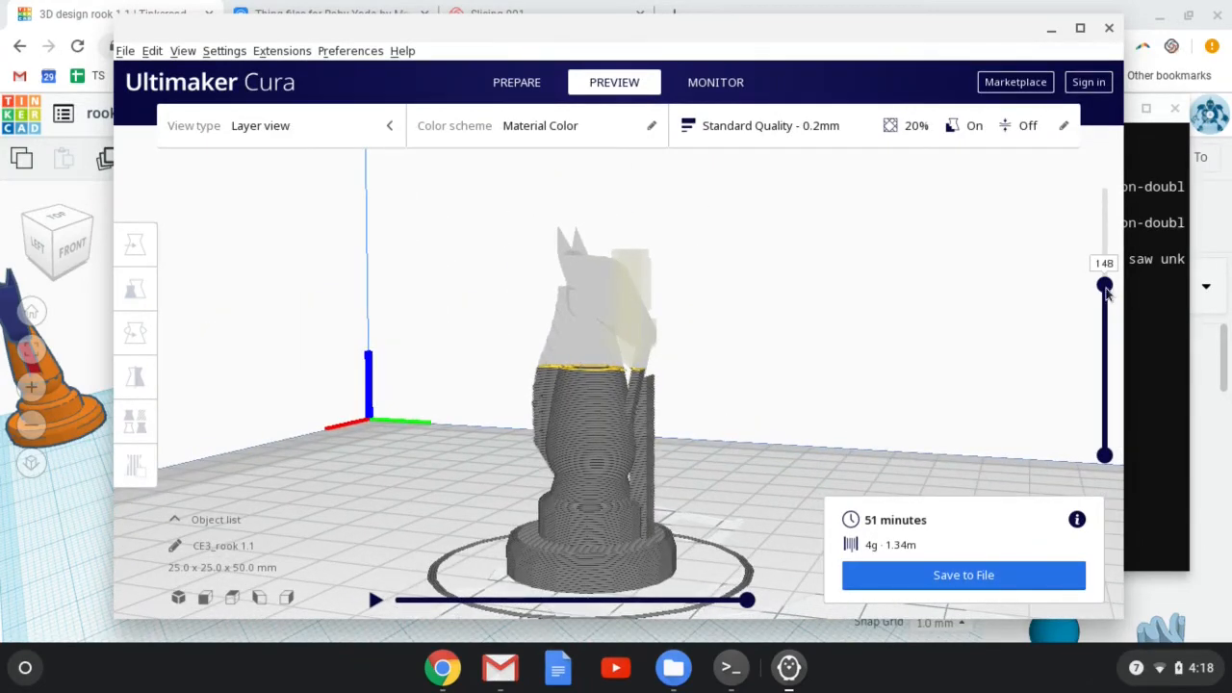
left_click_drag(1107, 293, 1107, 236)
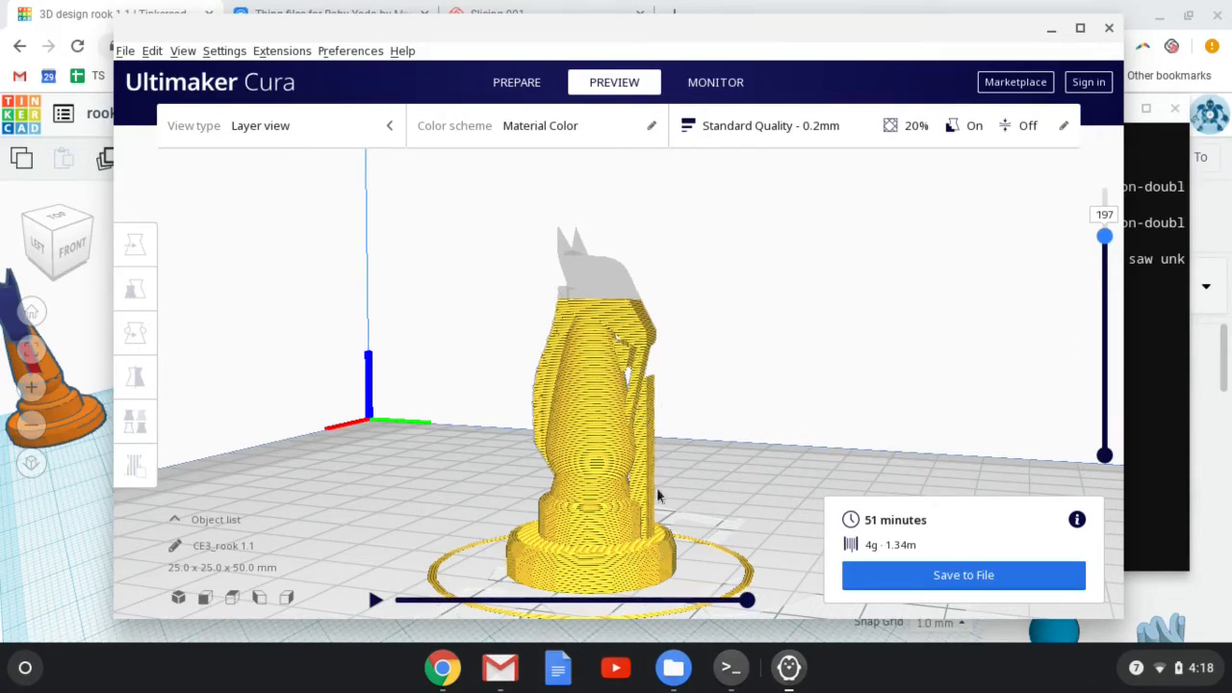
right_click_drag(644, 518, 535, 501)
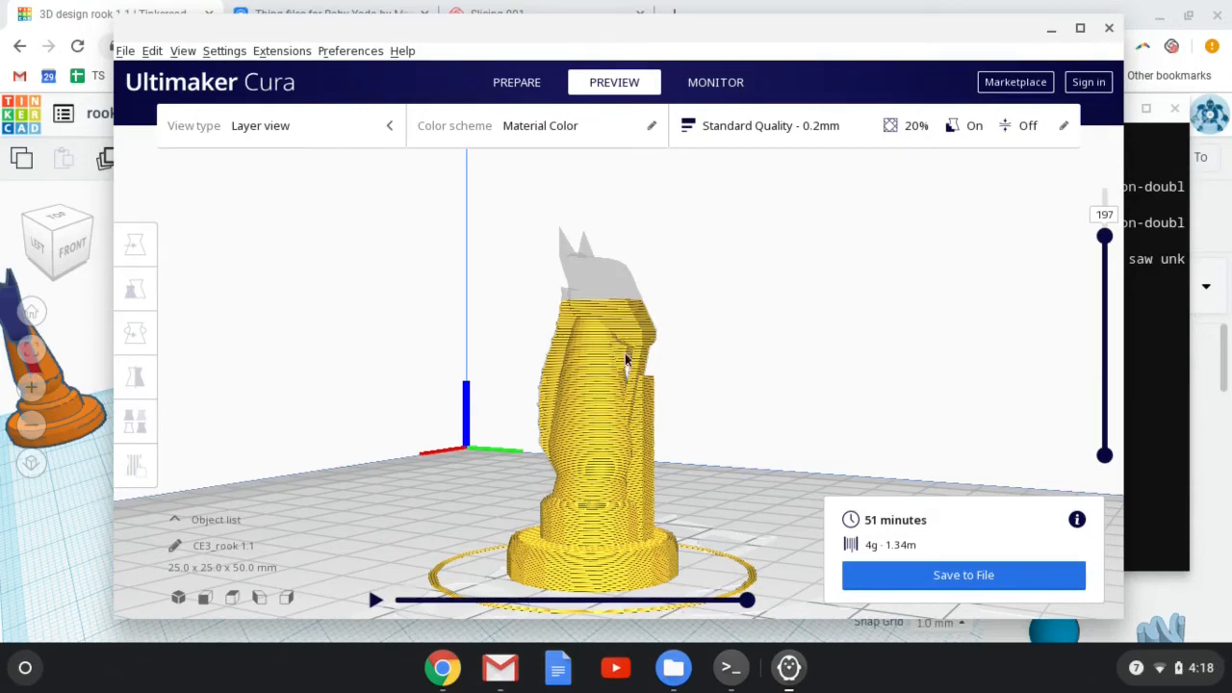
scroll(642, 374, "up", 8)
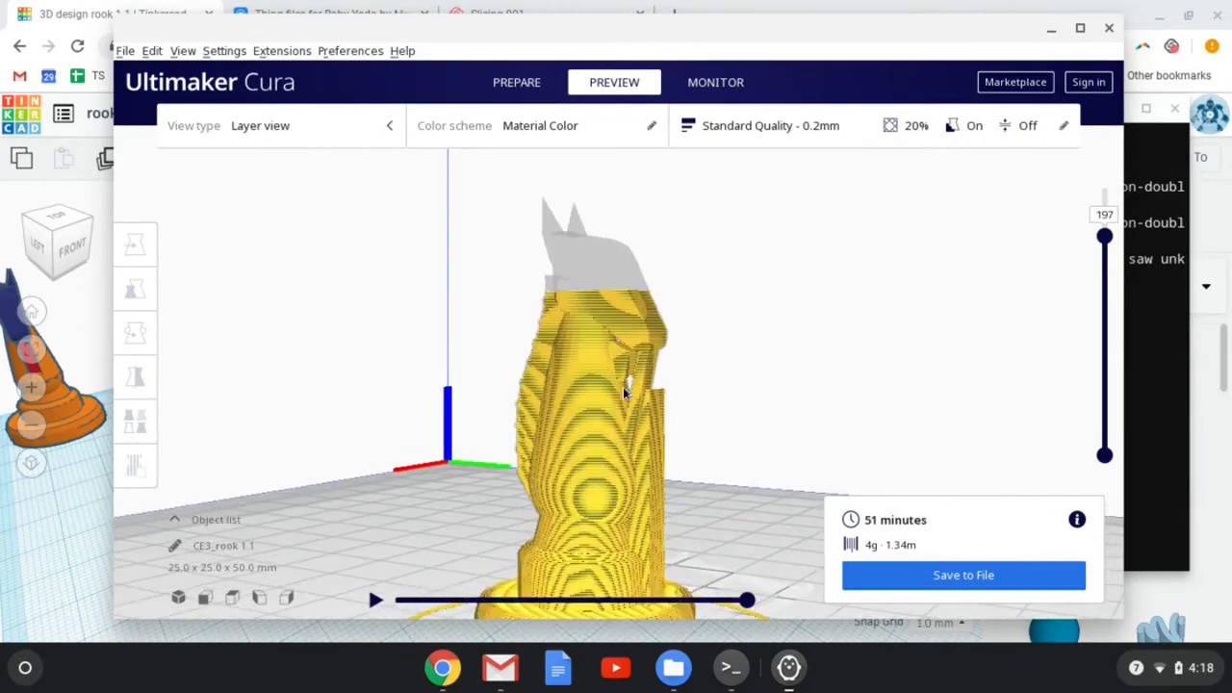
right_click_drag(623, 445, 707, 451)
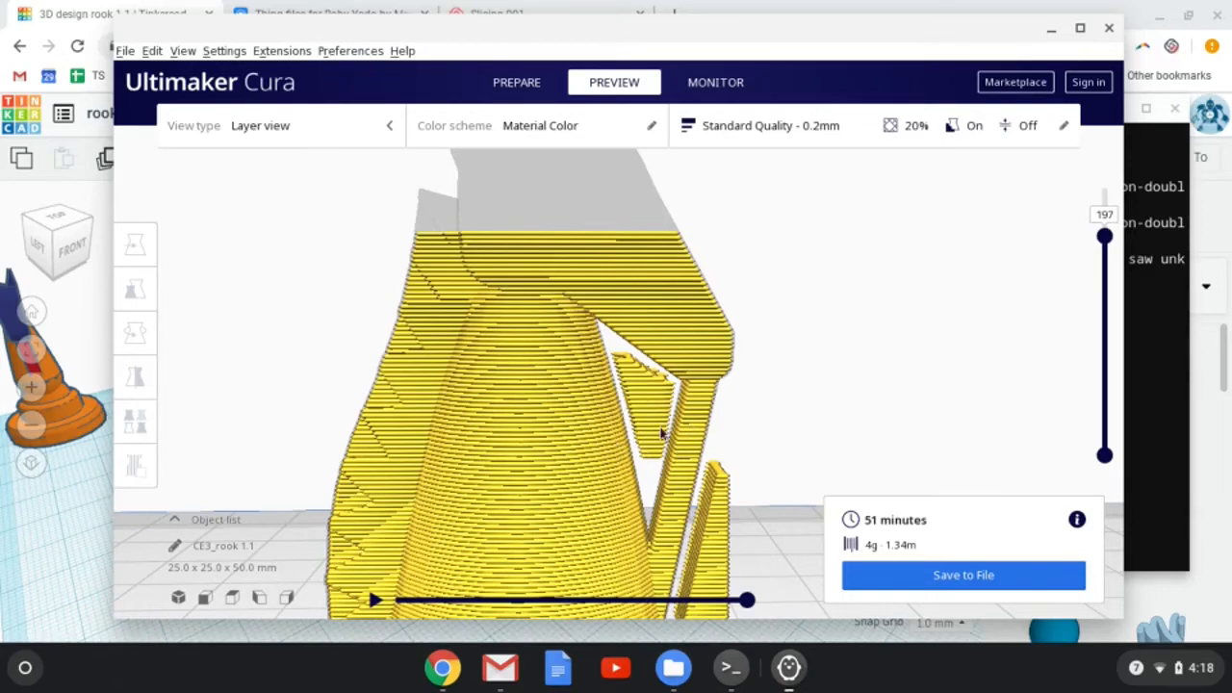
scroll(655, 473, "down", 3)
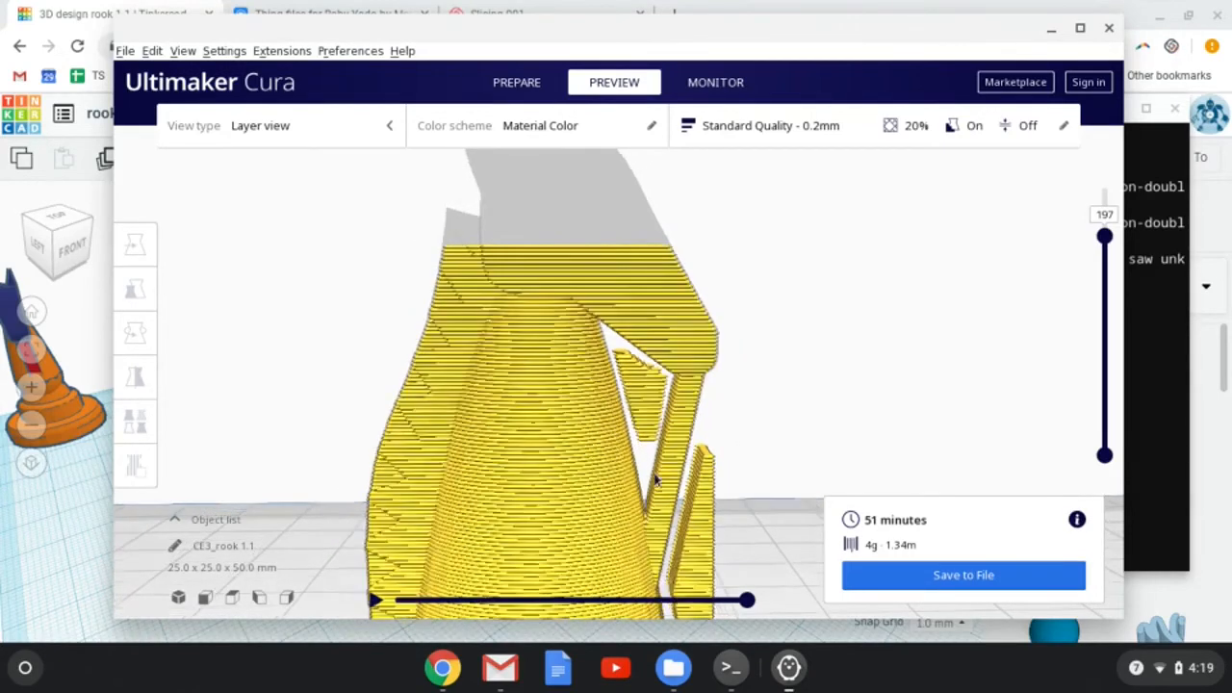
right_click_drag(723, 525, 662, 523)
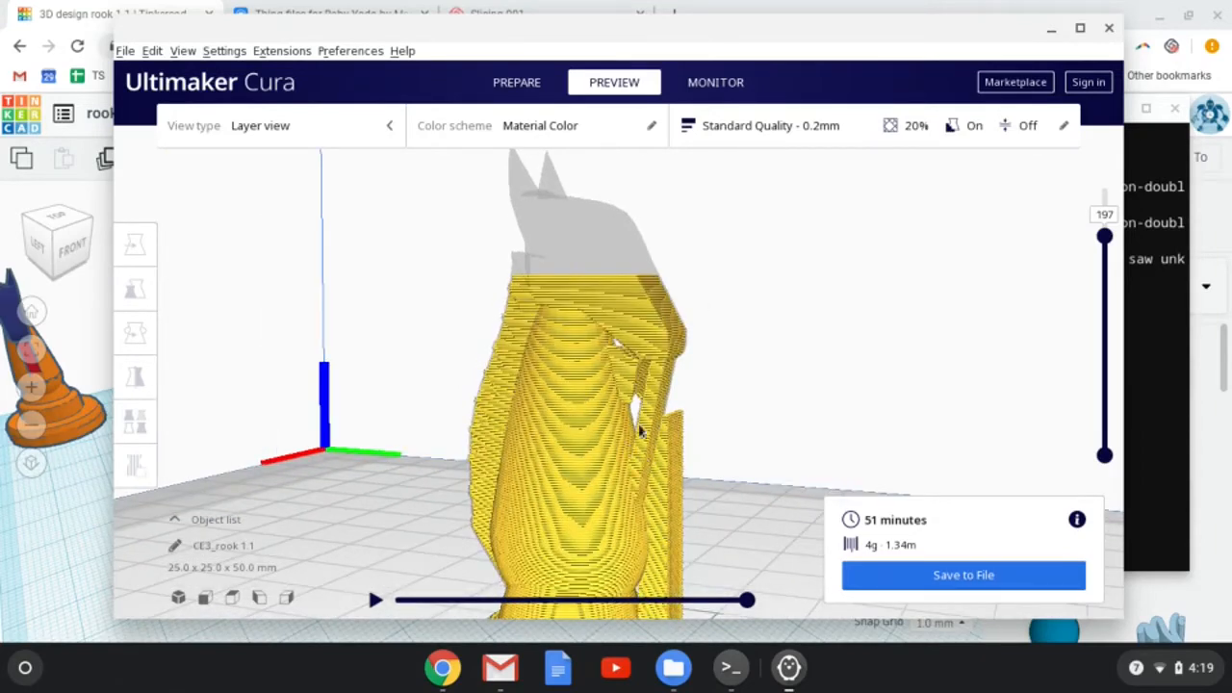
right_click_drag(732, 465, 614, 380)
scroll(662, 456, "down", 3)
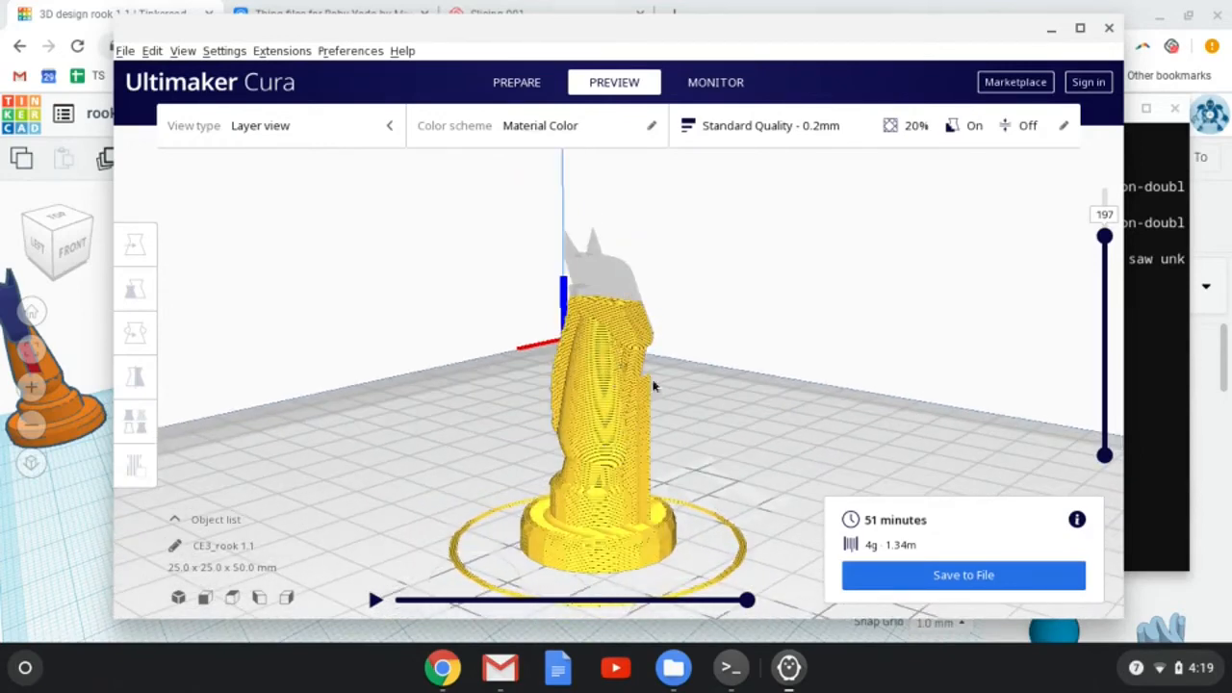
Disable Support in the print settings and slice the chess piece again.
left_click(975, 135)
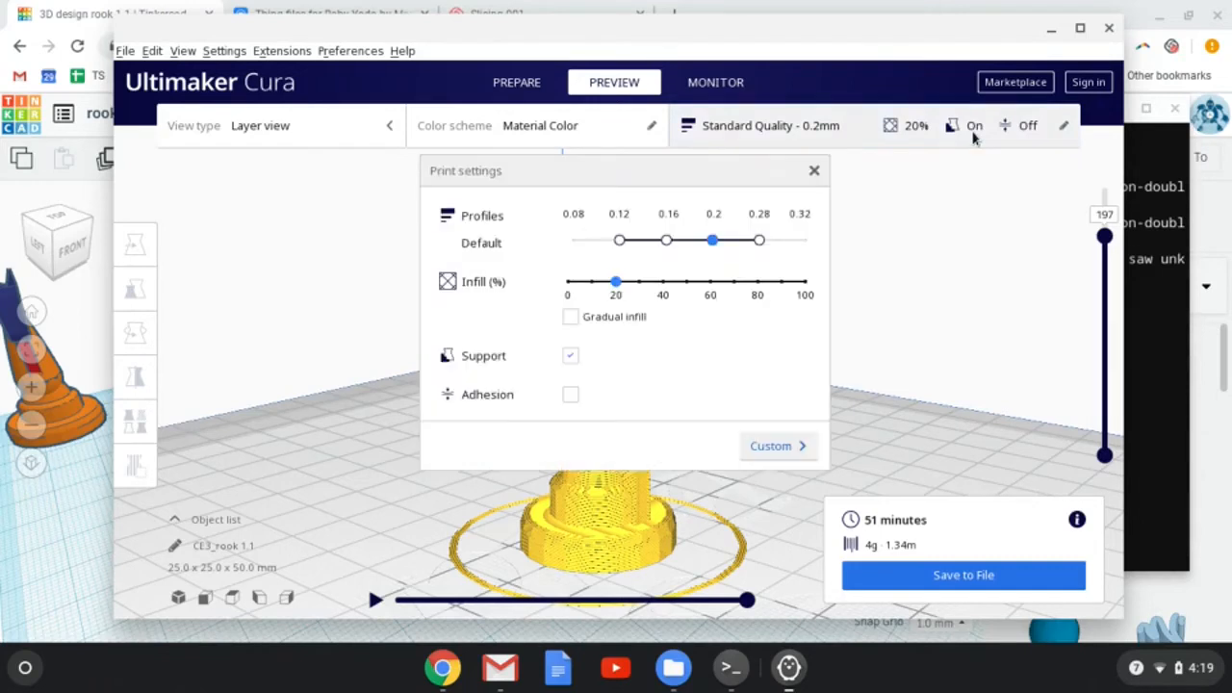
left_click(572, 358)
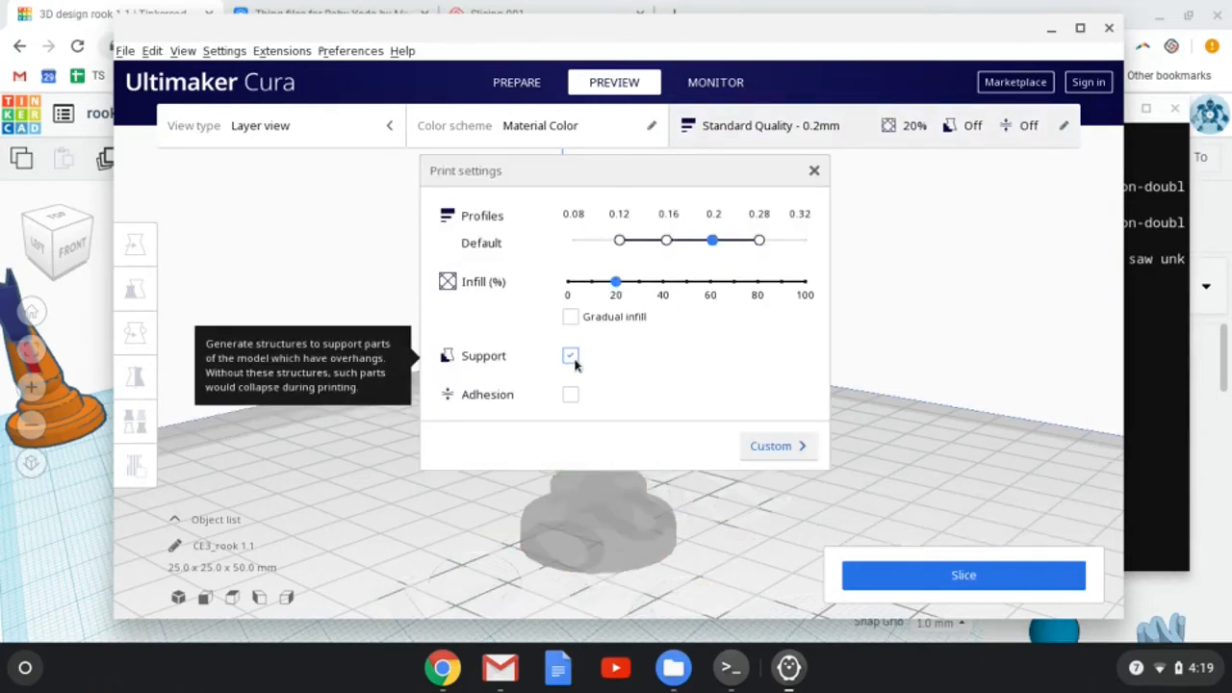
left_click(814, 172)
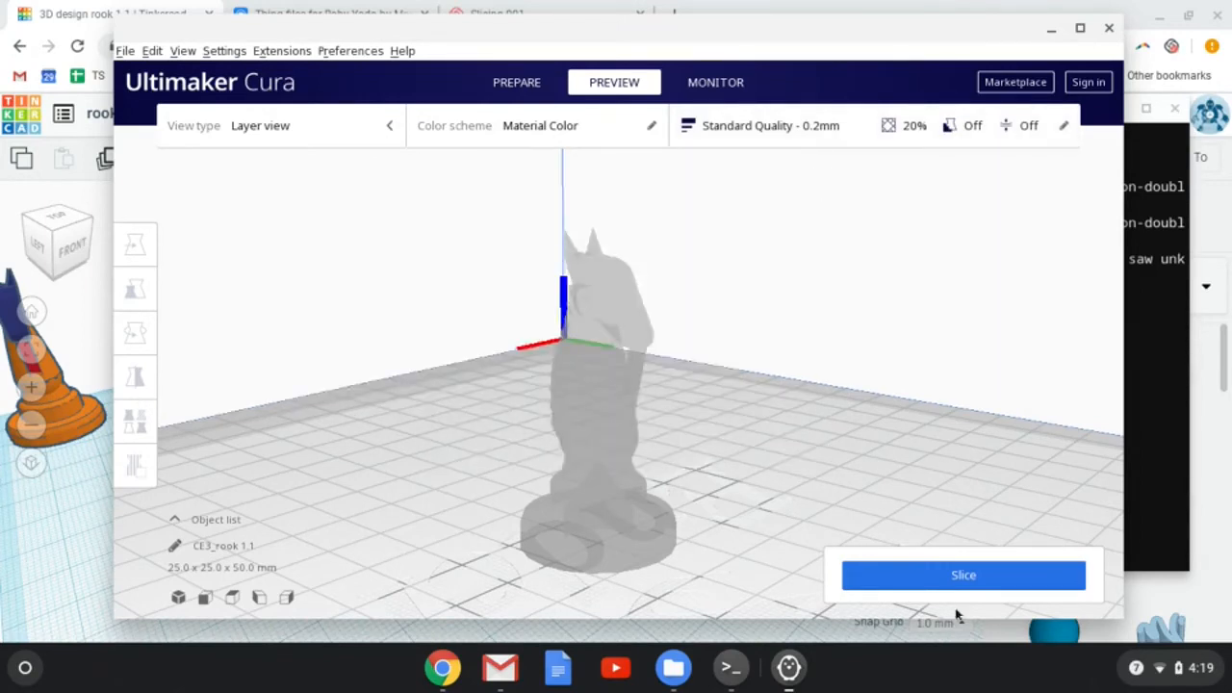
left_click(958, 578)
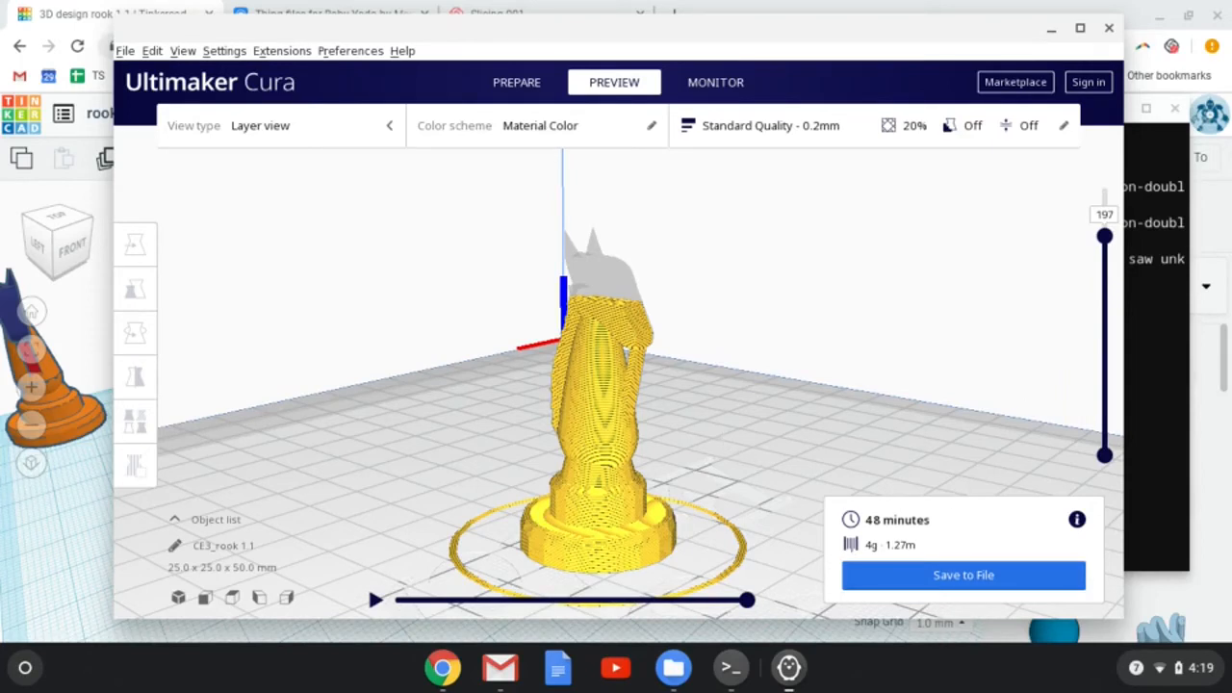
Save the sliced model as the G-code file CE3_rook 1.1.gcode and dismiss the save notification.
left_click(926, 578)
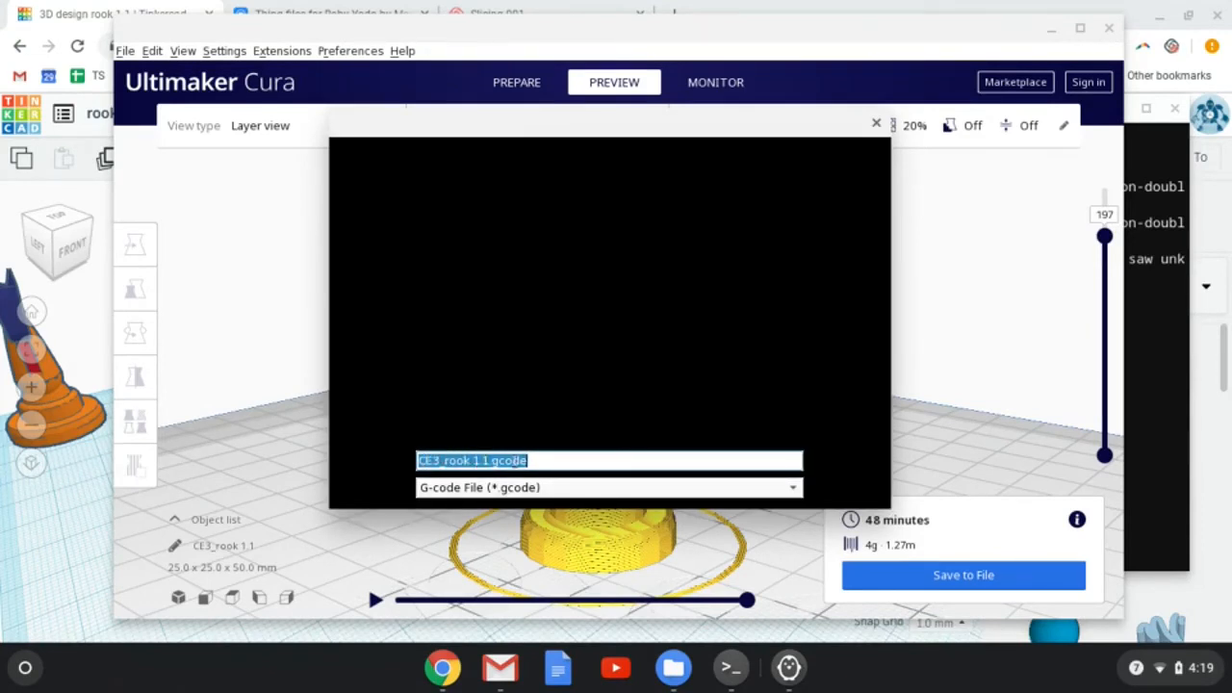
left_click(540, 460)
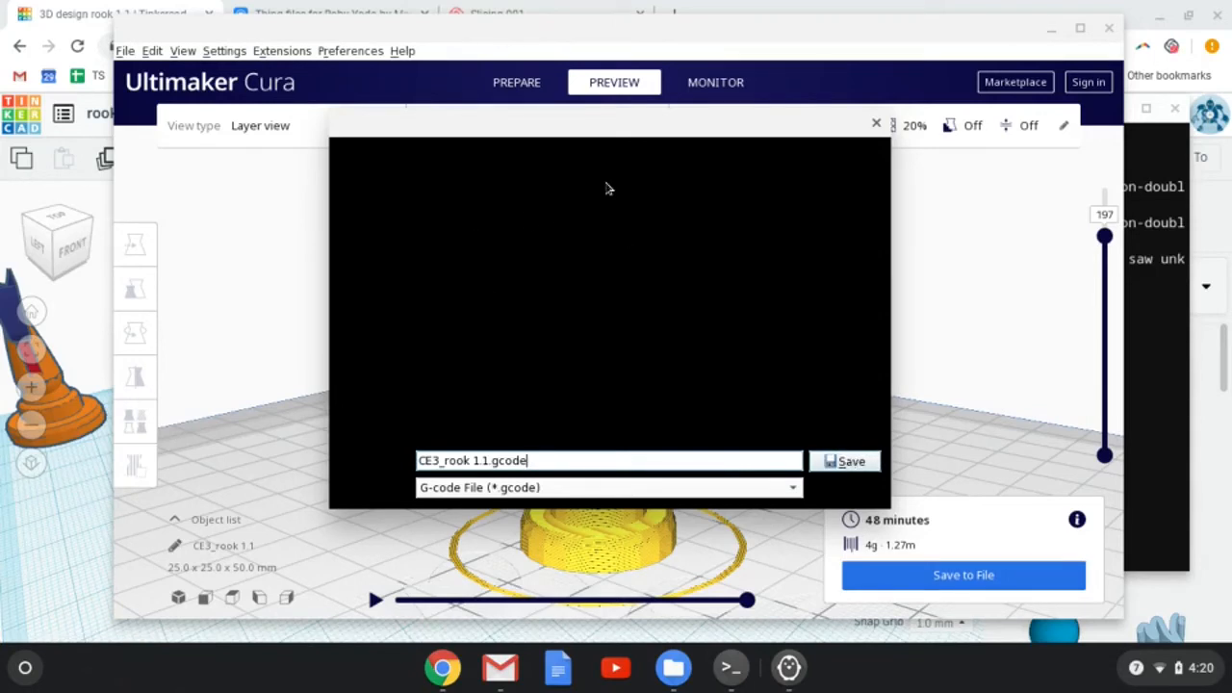
left_click(845, 462)
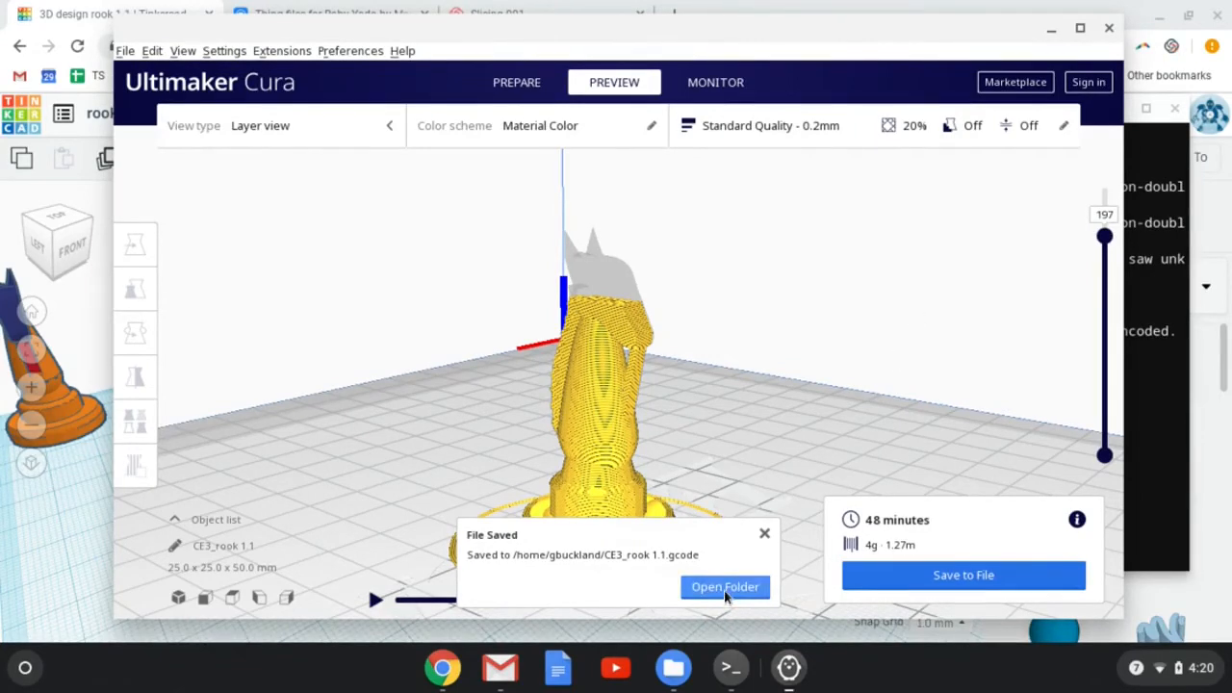
left_click(765, 534)
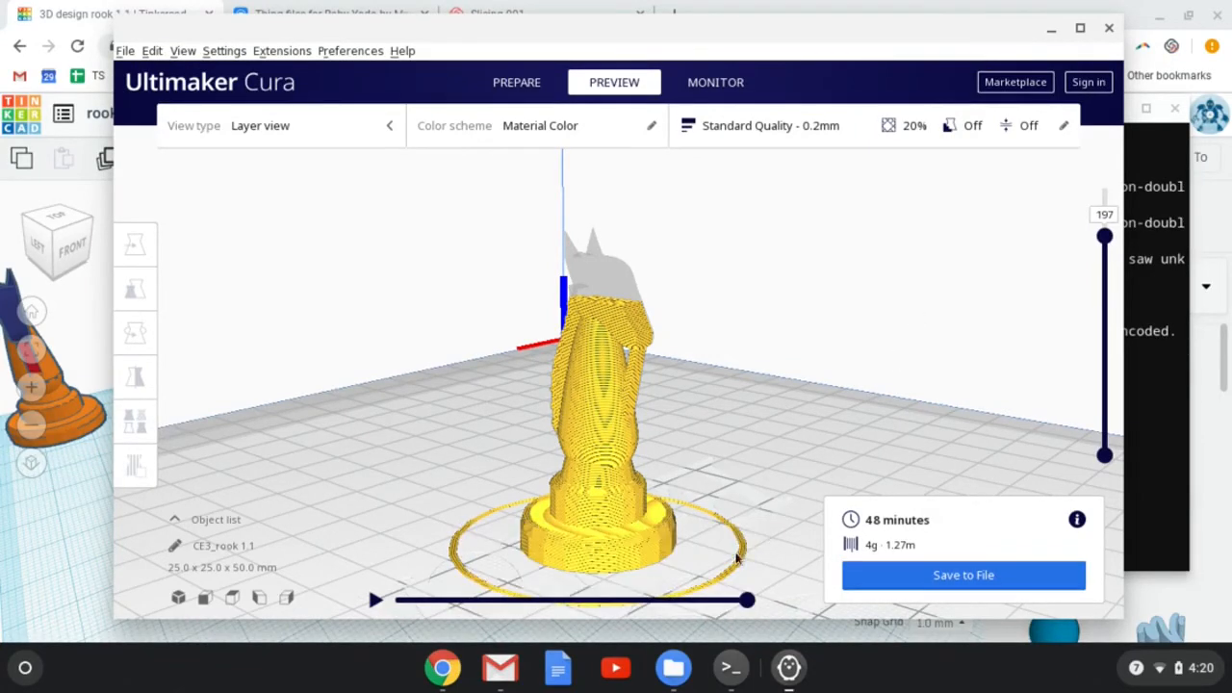
Switch to the Files app with the Linux files folder open.
left_click(672, 674)
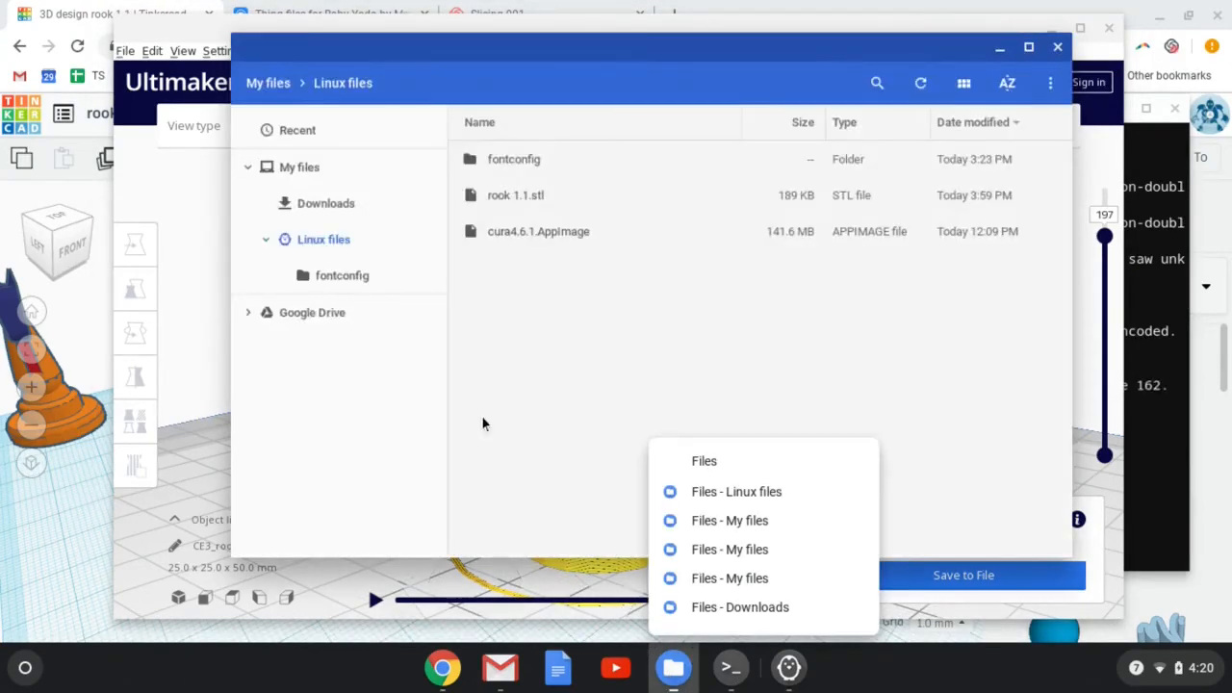
double_click(510, 200)
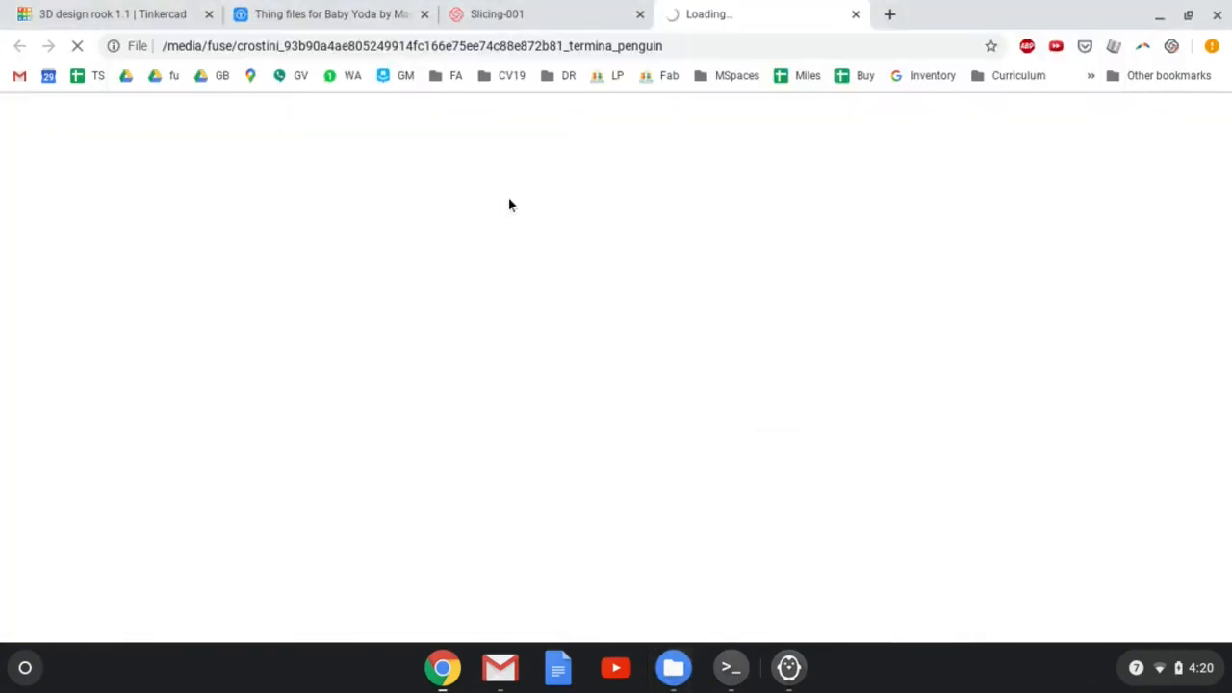
left_click(856, 13)
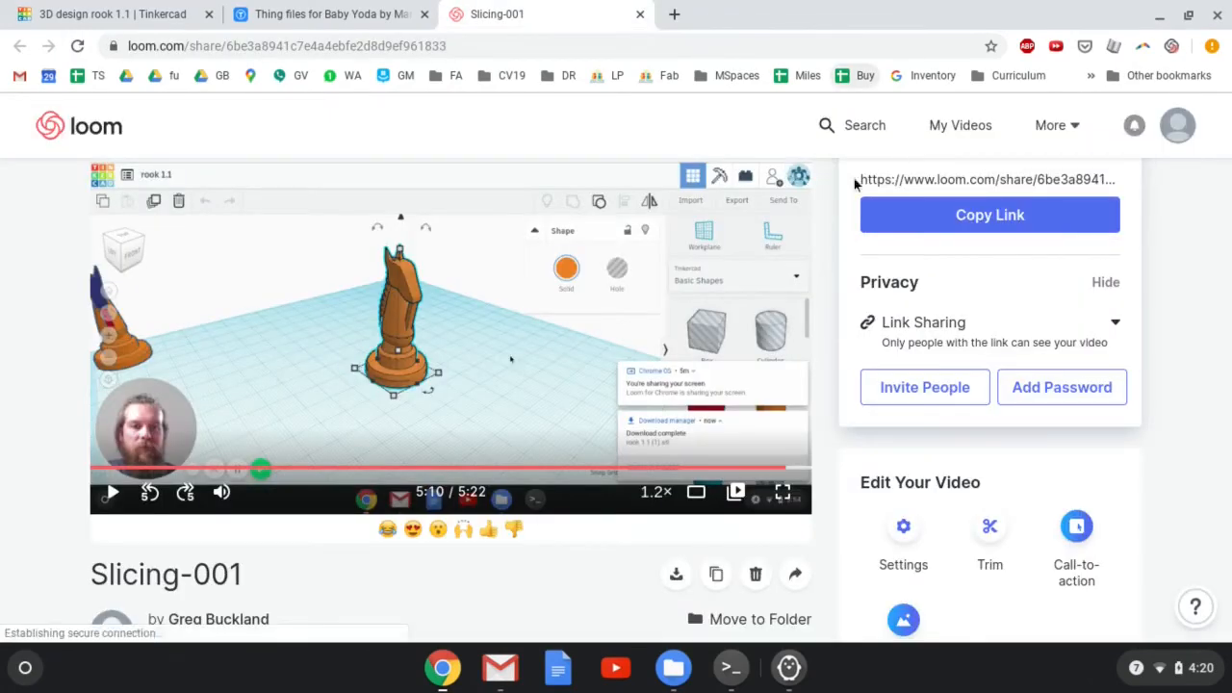
left_click(1160, 15)
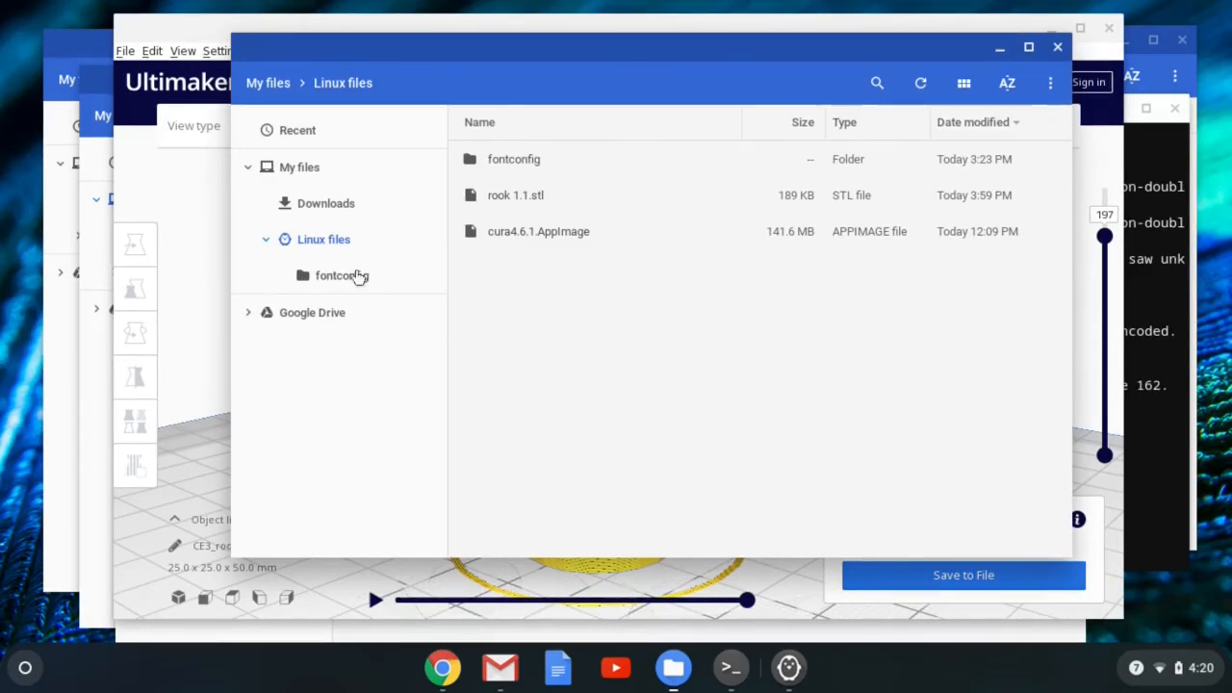
Refresh the Linux files listing by visiting Downloads and returning, and select CE3_rook 1.1.gcode.
left_click(327, 240)
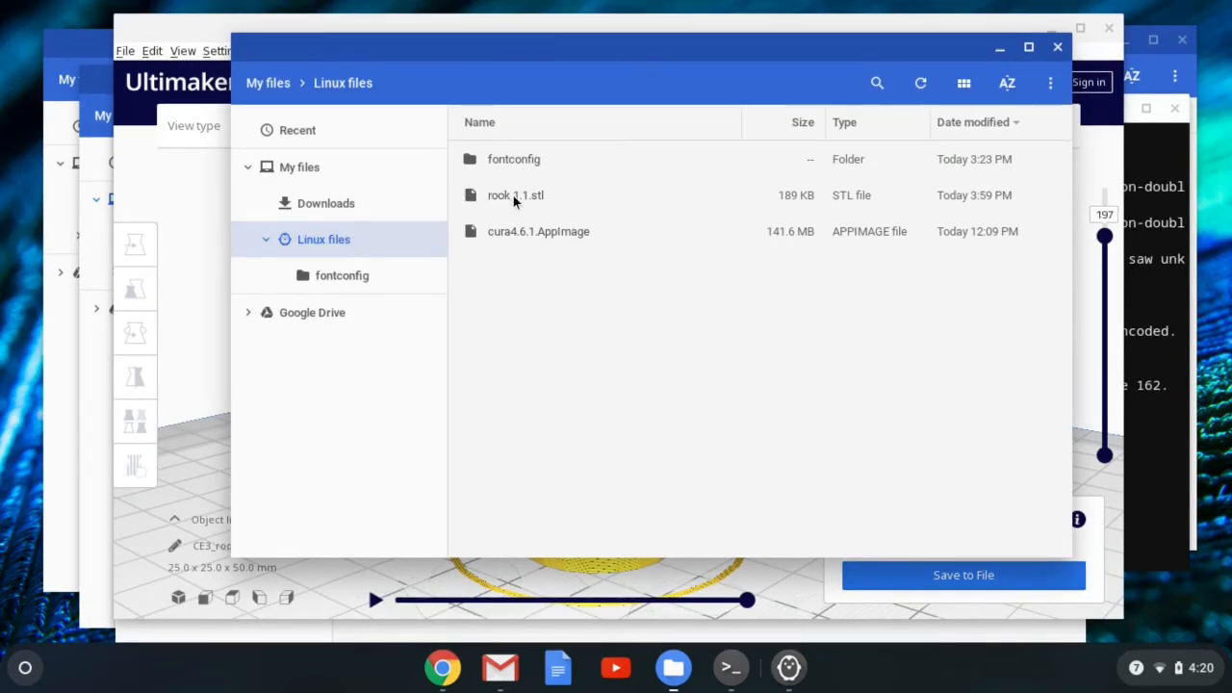
left_click(508, 321)
left_click(322, 242)
left_click(316, 205)
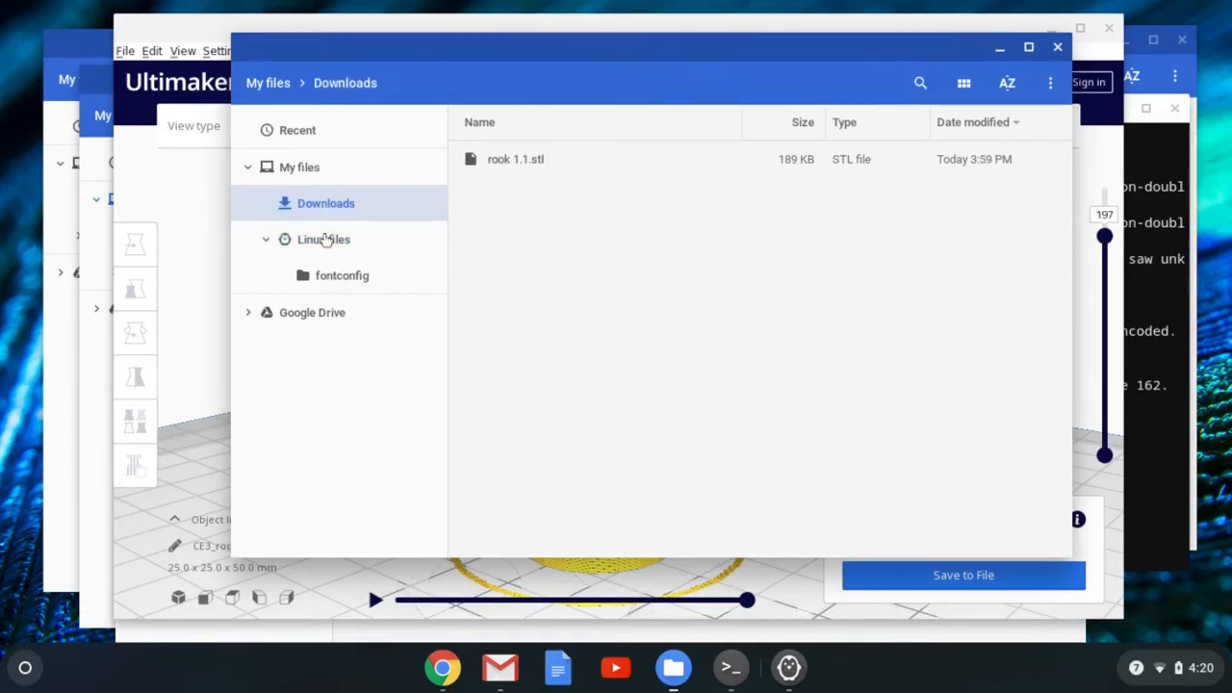
left_click(328, 245)
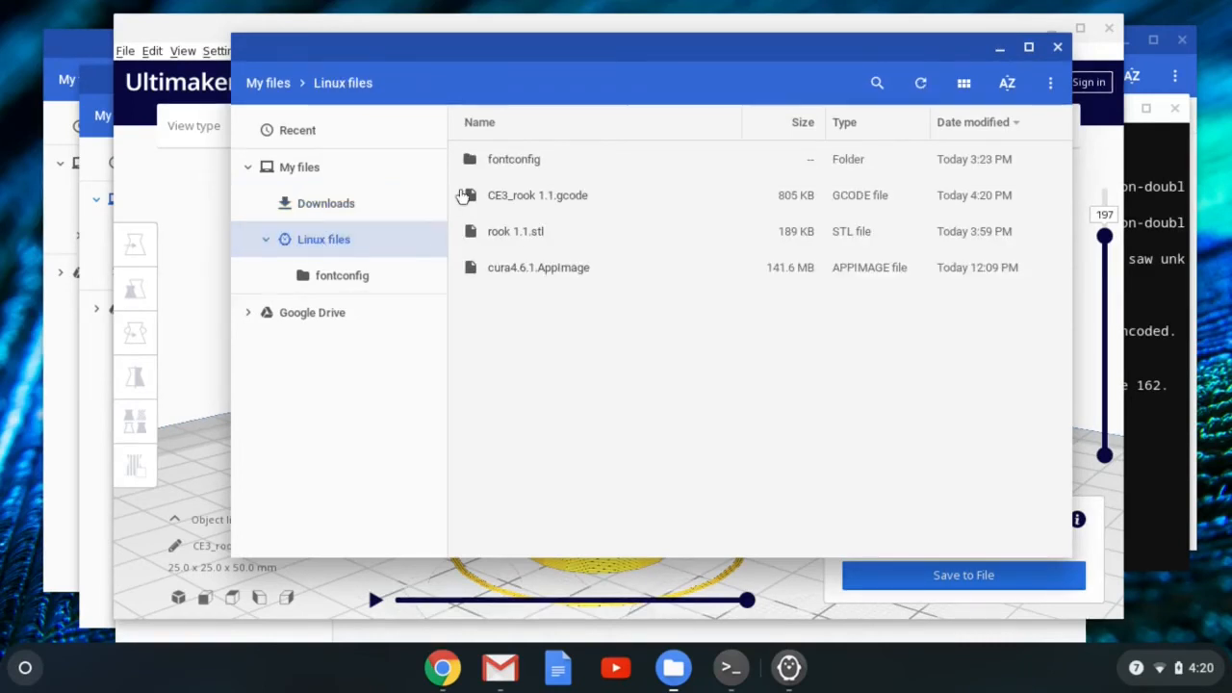
left_click(529, 199)
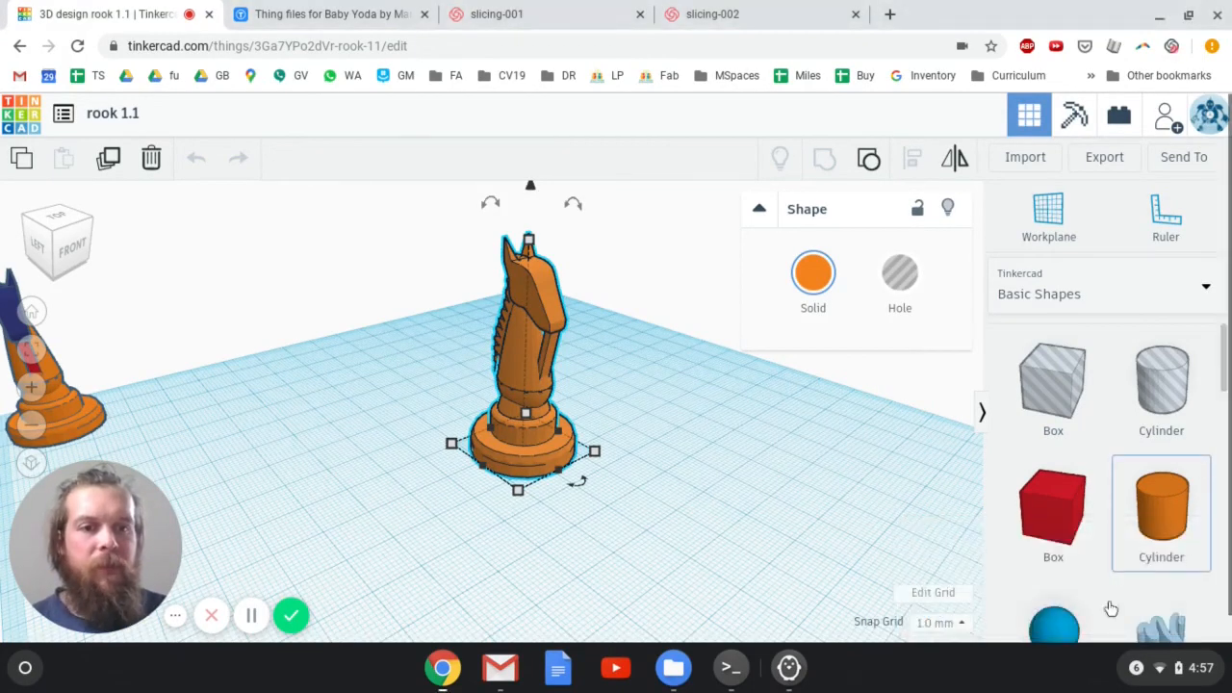
Open Files, check the SD Card's contents, and copy CE3_rook 1.1.gcode from Linux files onto the SD Card.
left_click(673, 667)
left_click(632, 432)
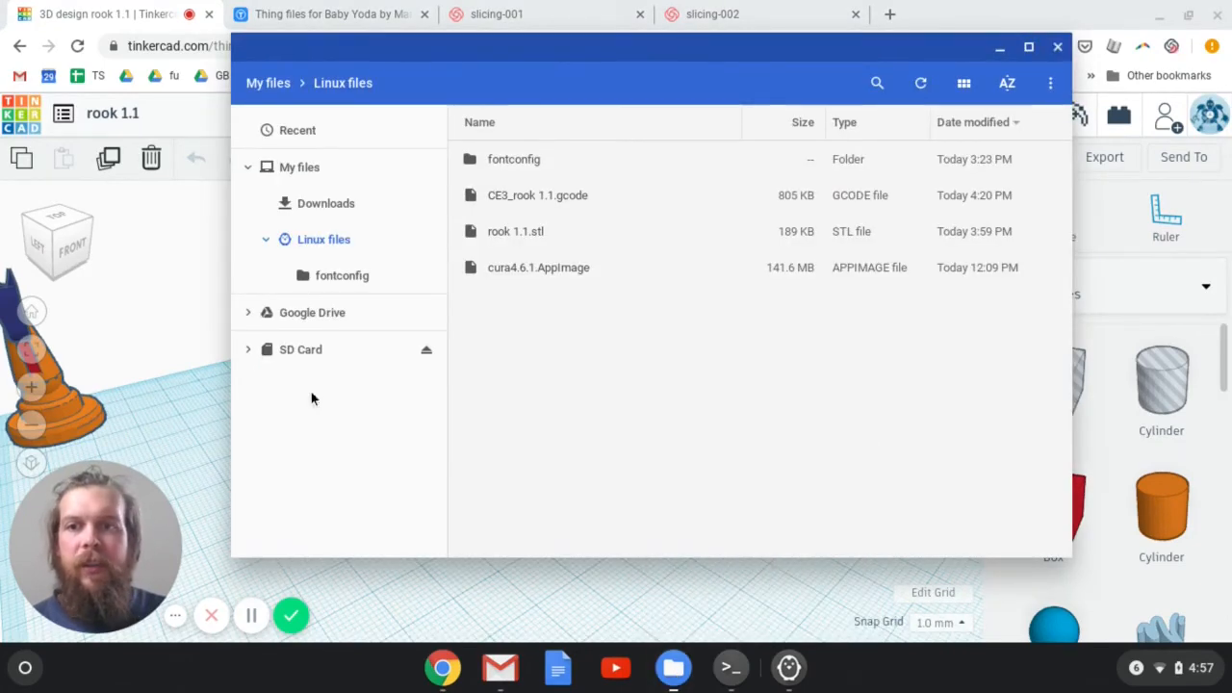
left_click(293, 358)
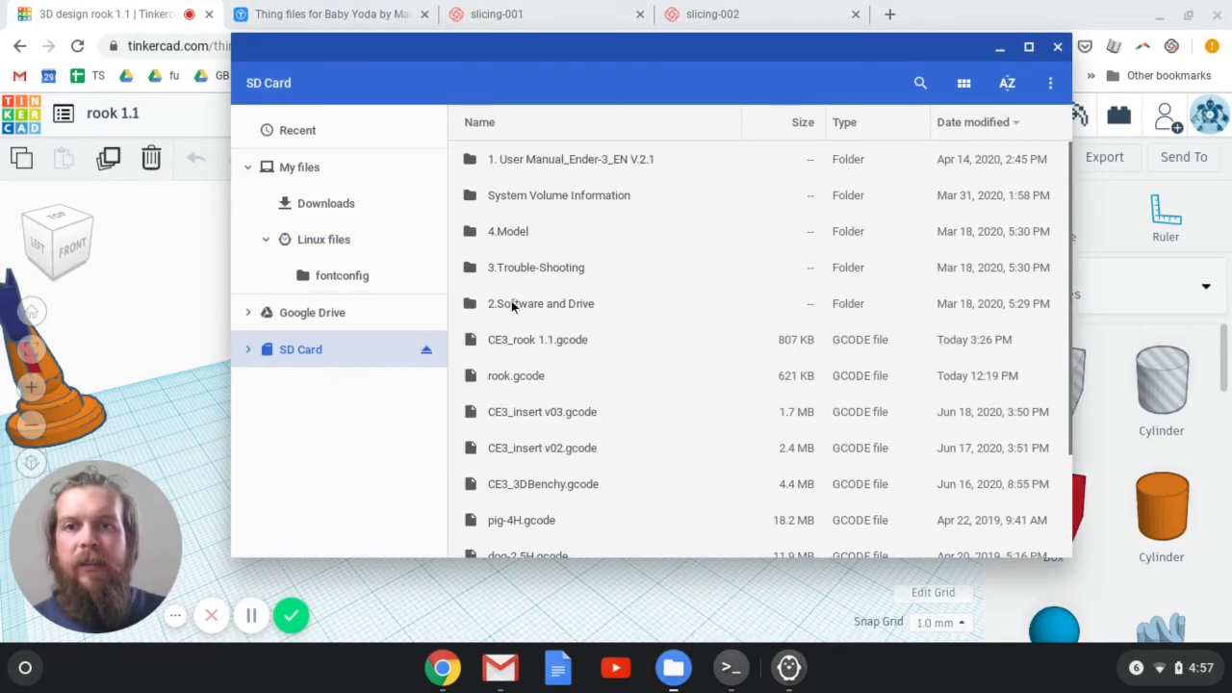
scroll(665, 331, "down", 3)
scroll(665, 337, "up", 3)
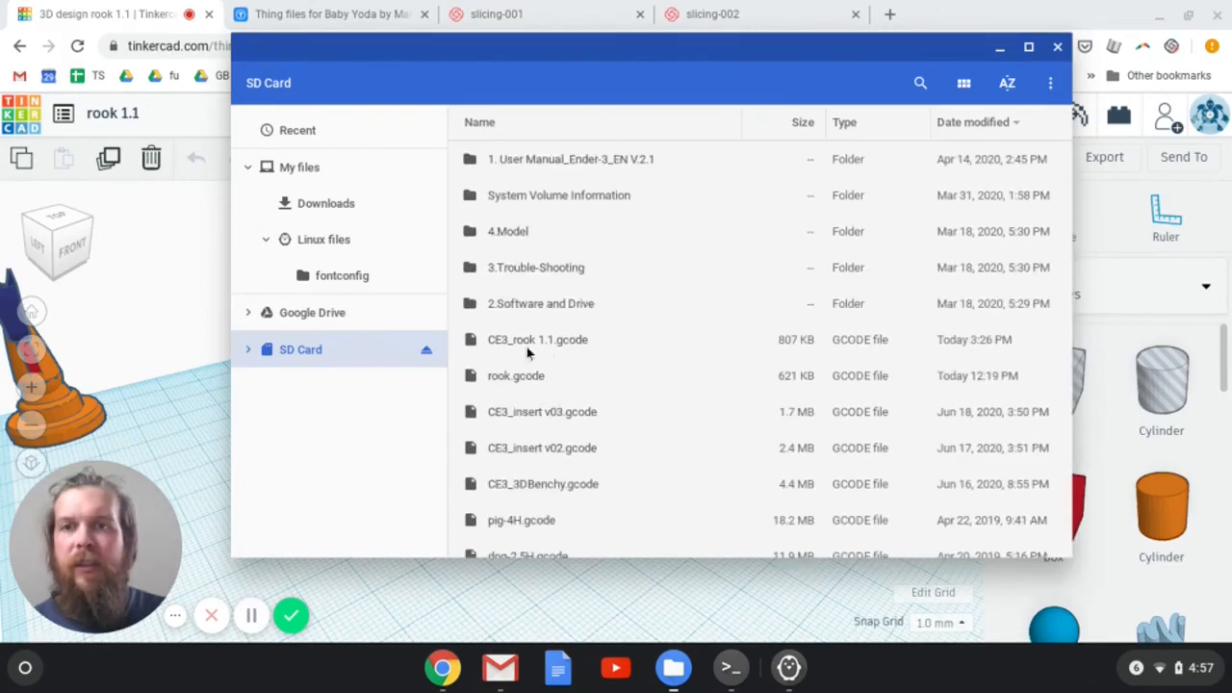
left_click(337, 245)
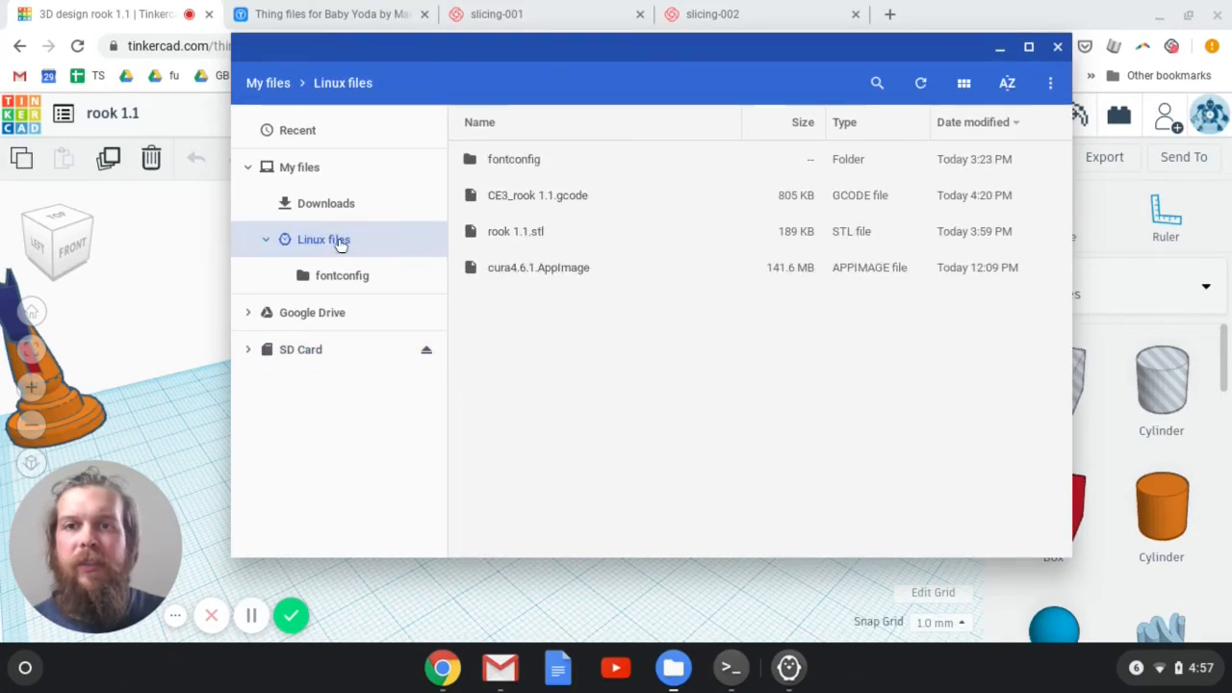
left_click_drag(472, 197, 288, 349)
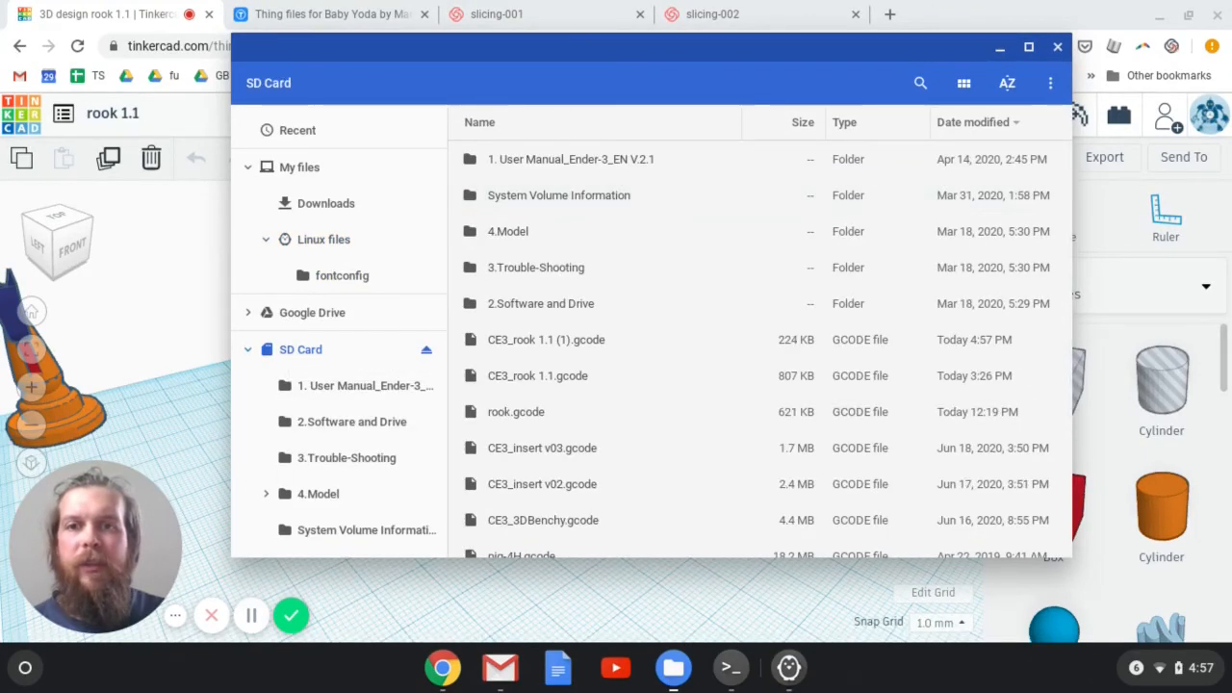
Compare the new copy of the CE3_rook 1.1 G-code with the older one on the SD Card, and eject the card.
left_click(547, 338)
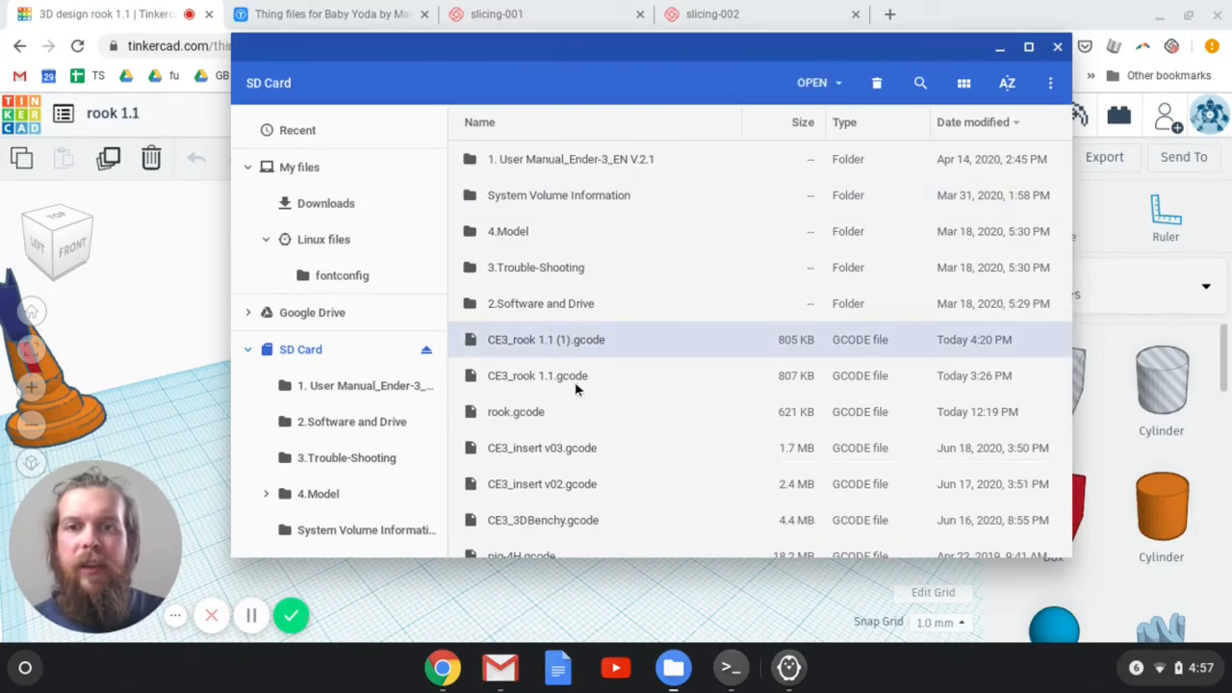
left_click(574, 383)
left_click(571, 347)
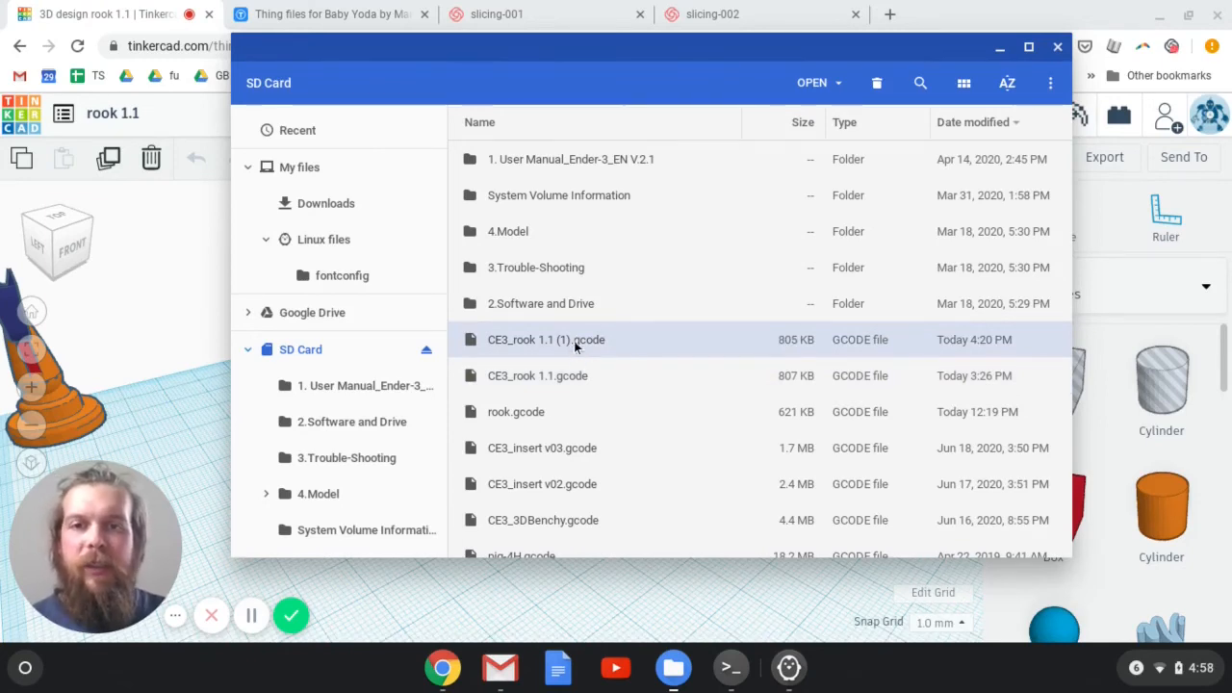
left_click(540, 384)
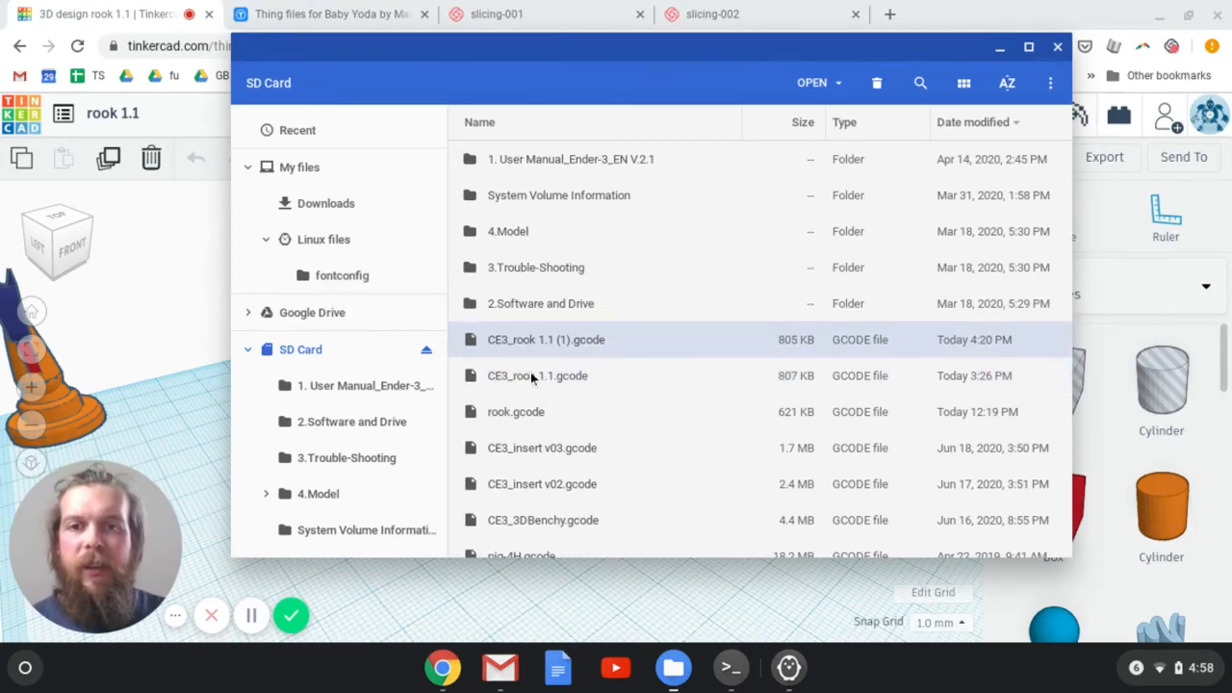
left_click(530, 345)
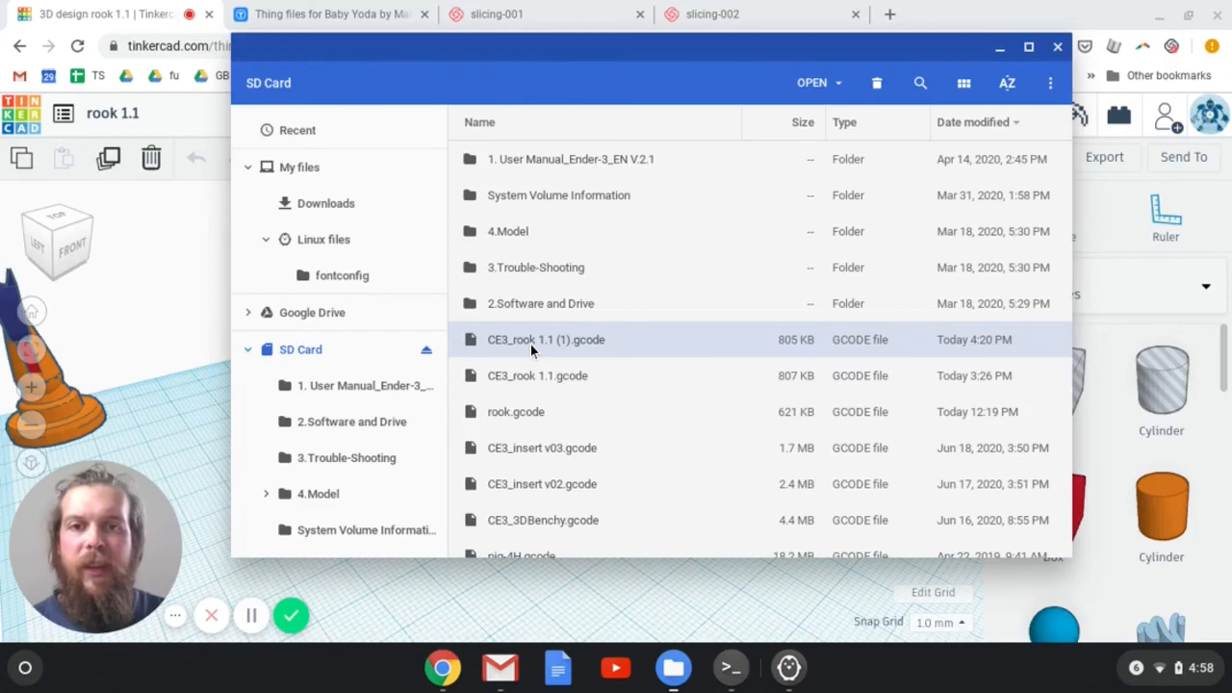
left_click(427, 352)
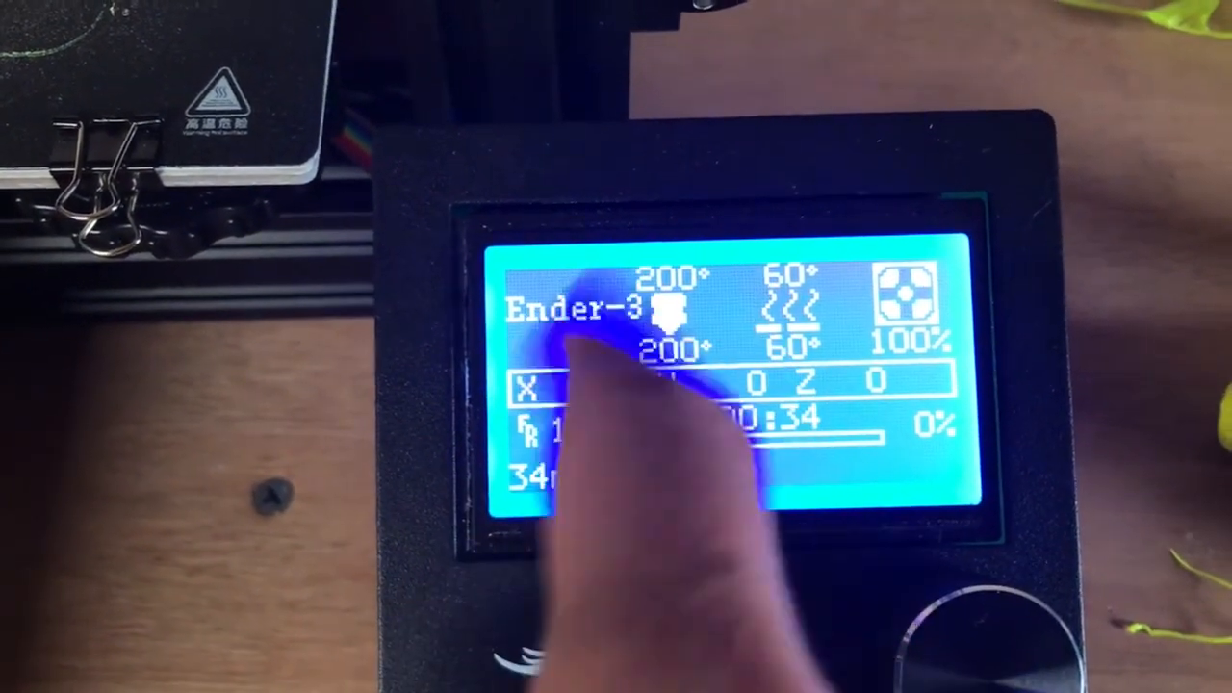
key("Return")
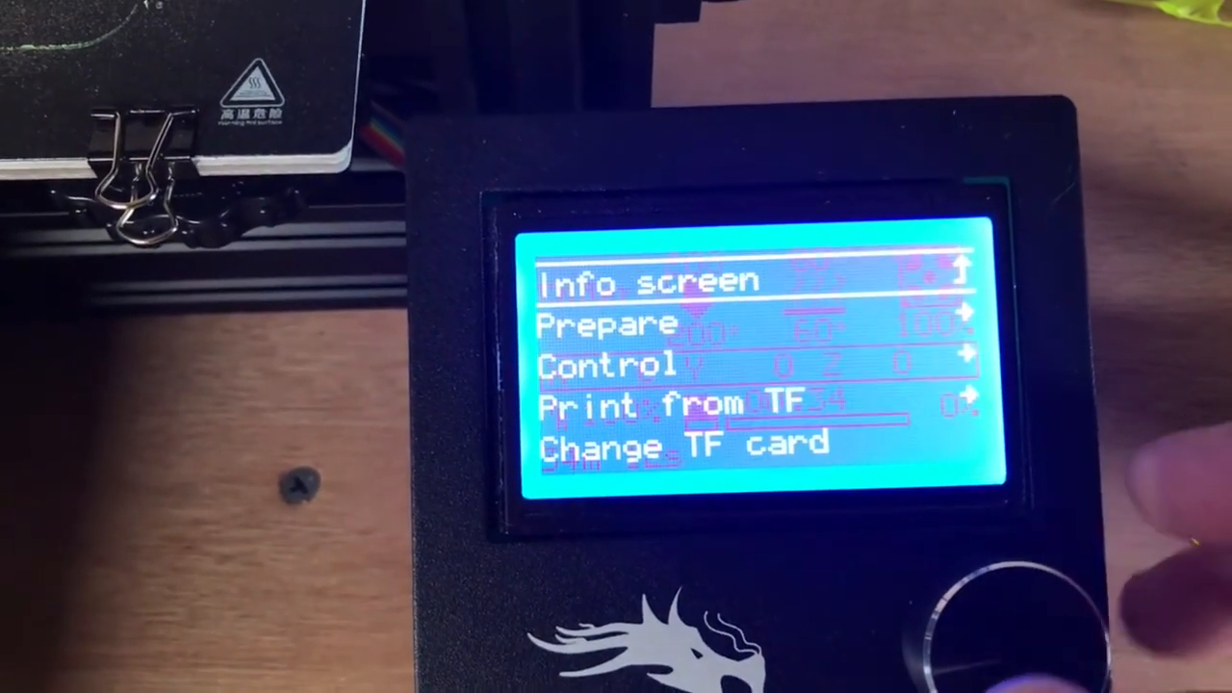